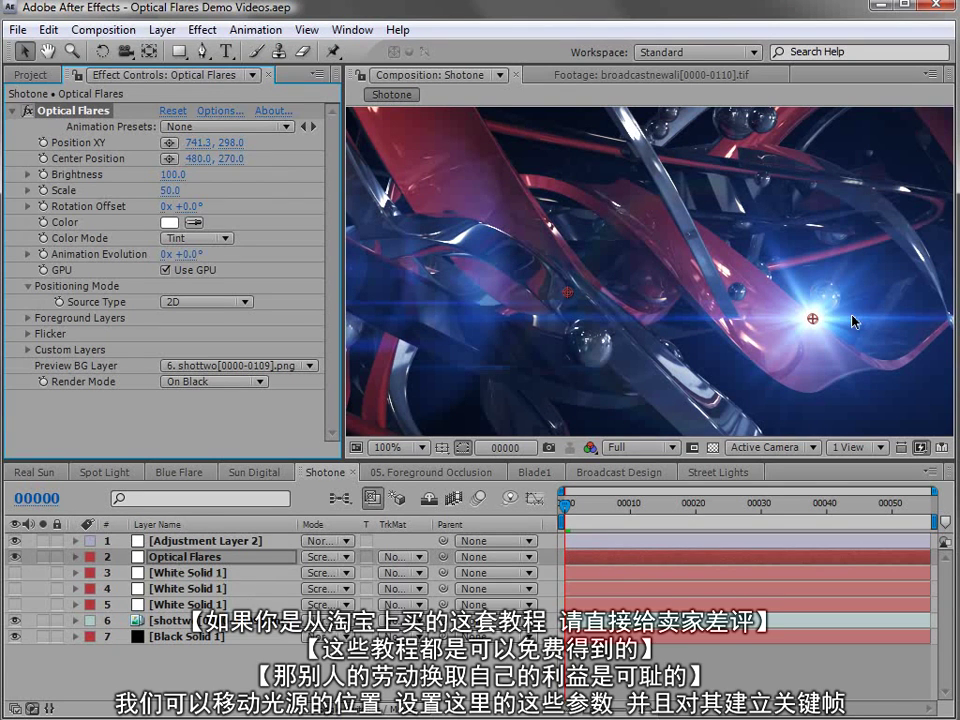
- Raise the Optical Flares light in the Shotone frame to Position 746.3, 195.0
{"action": "left_click_drag", "start_coordinate": [814, 319], "coordinate": [818, 222]}
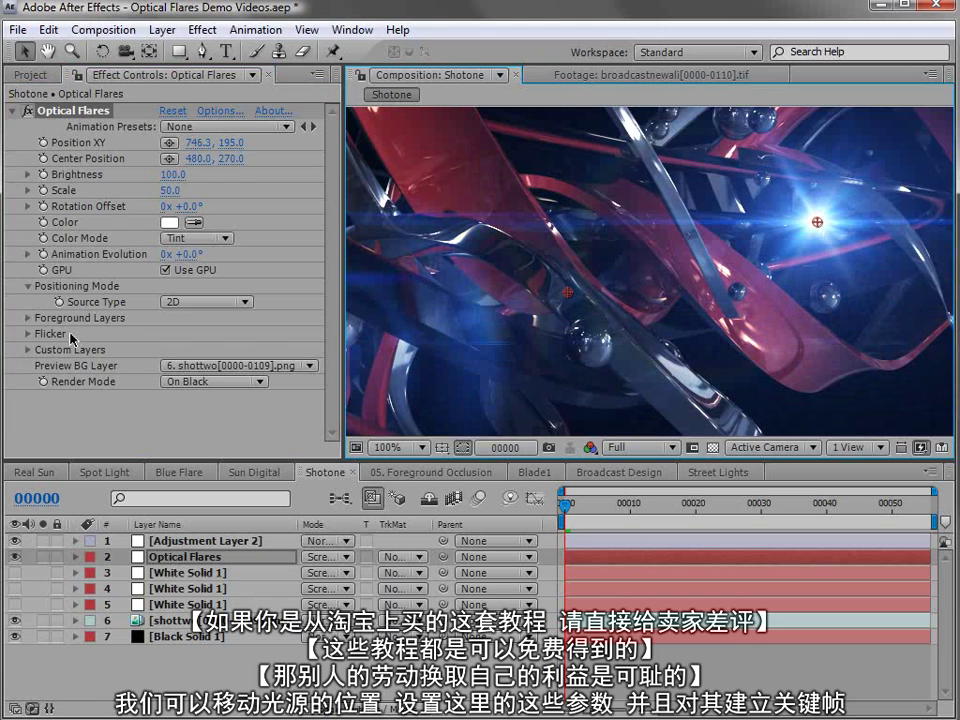
- Open the Optical Flares Options and move the preview flare to 77.4, 75.1, checking the 4:3 guides
{"action": "left_click", "coordinate": [220, 111]}
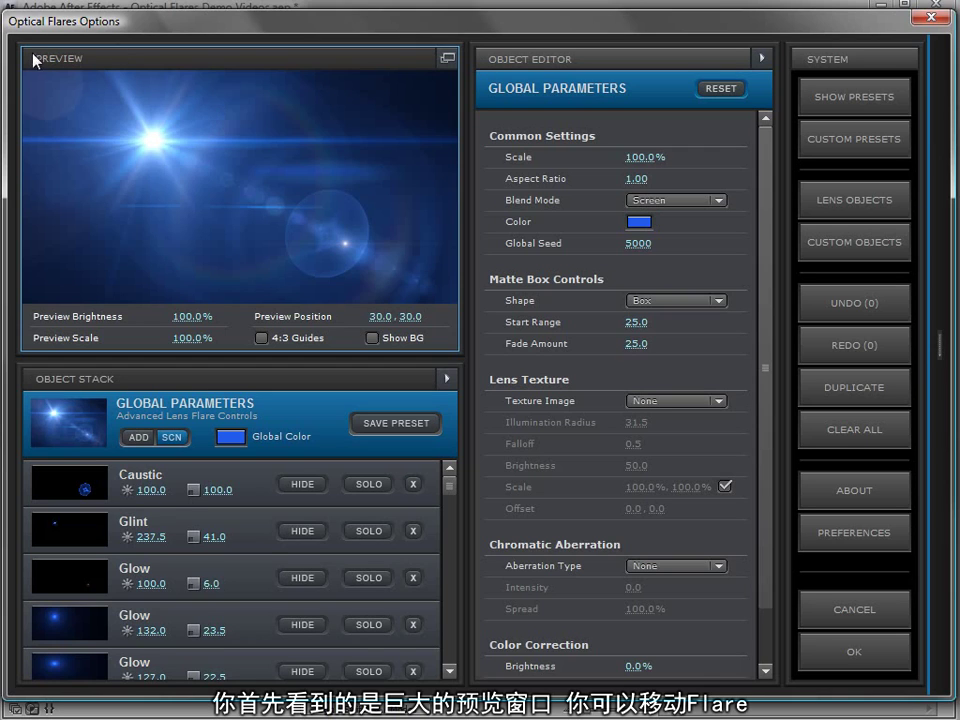
{"action": "left_click_drag", "start_coordinate": [125, 140], "coordinate": [360, 251]}
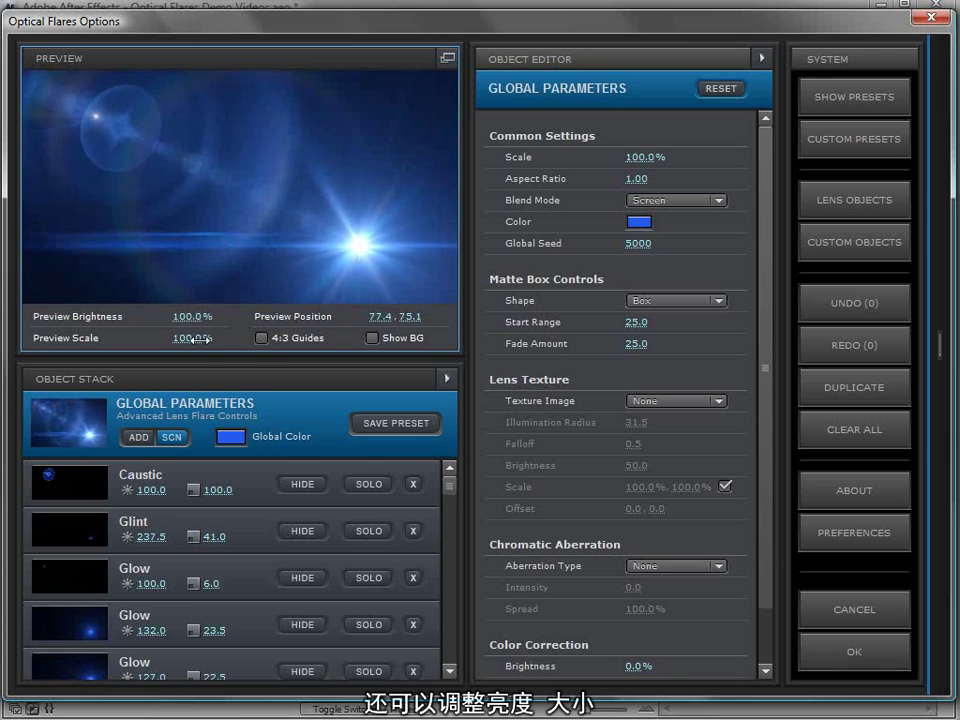
{"action": "left_click", "coordinate": [261, 338]}
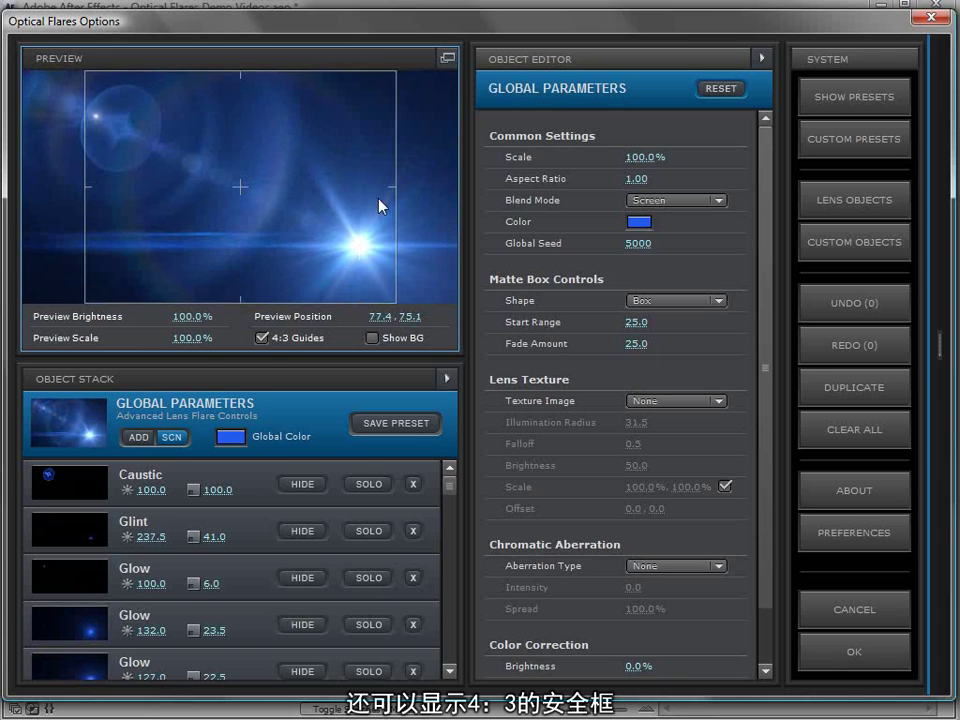
{"action": "left_click", "coordinate": [261, 338]}
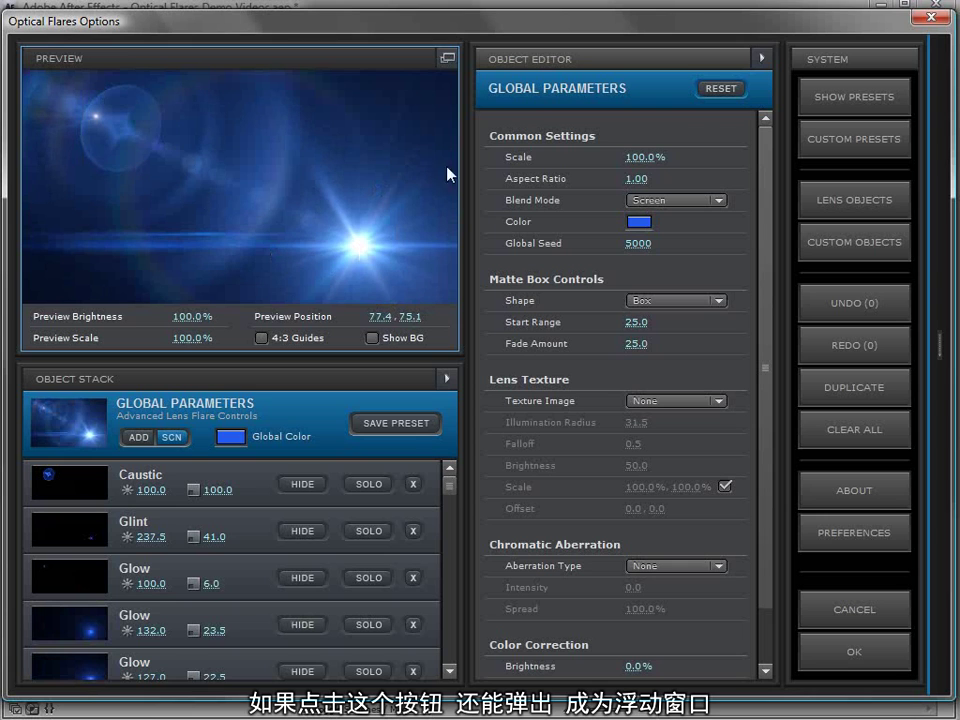
- Pop the preview out into a floating window, then reposition and resize it
{"action": "left_click", "coordinate": [447, 58]}
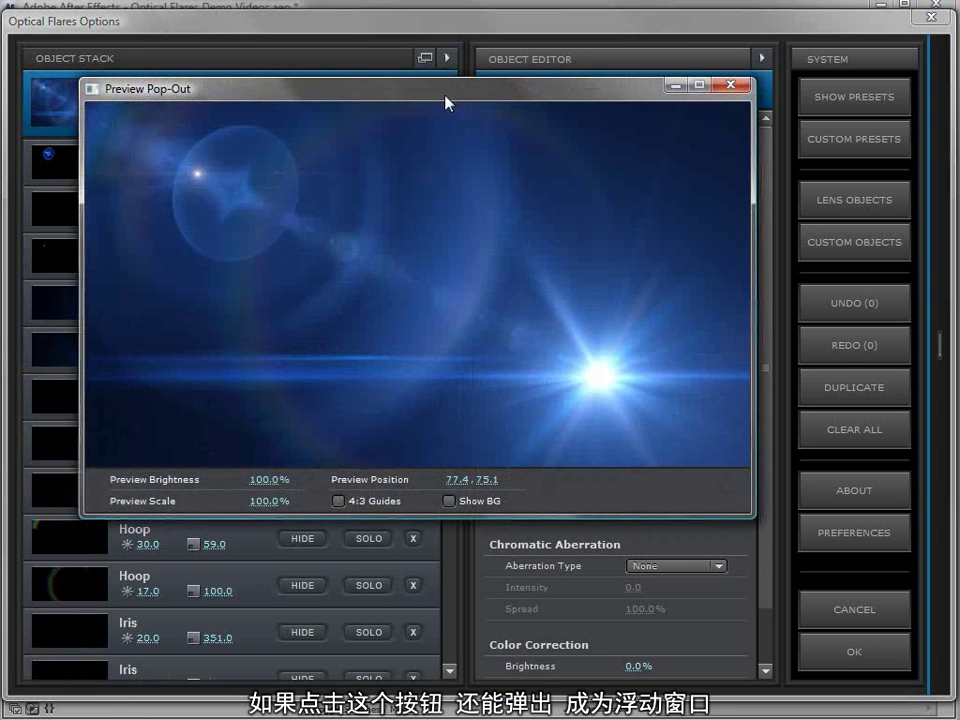
{"action": "left_click_drag", "start_coordinate": [445, 97], "coordinate": [265, 158]}
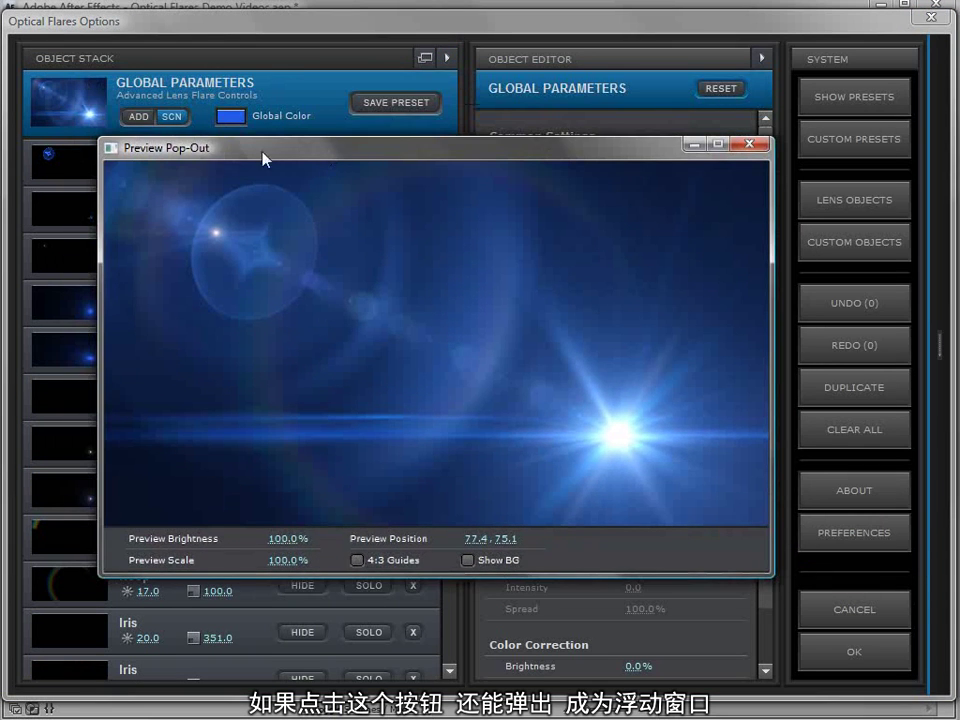
{"action": "left_click_drag", "start_coordinate": [171, 154], "coordinate": [959, 97]}
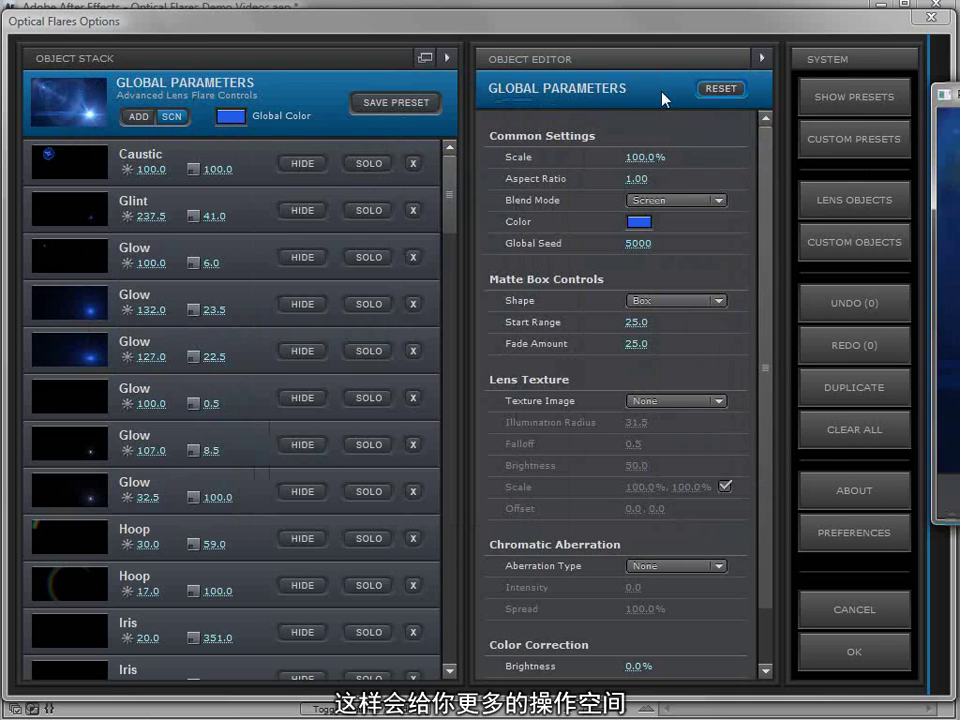
{"action": "left_click_drag", "start_coordinate": [945, 93], "coordinate": [147, 67]}
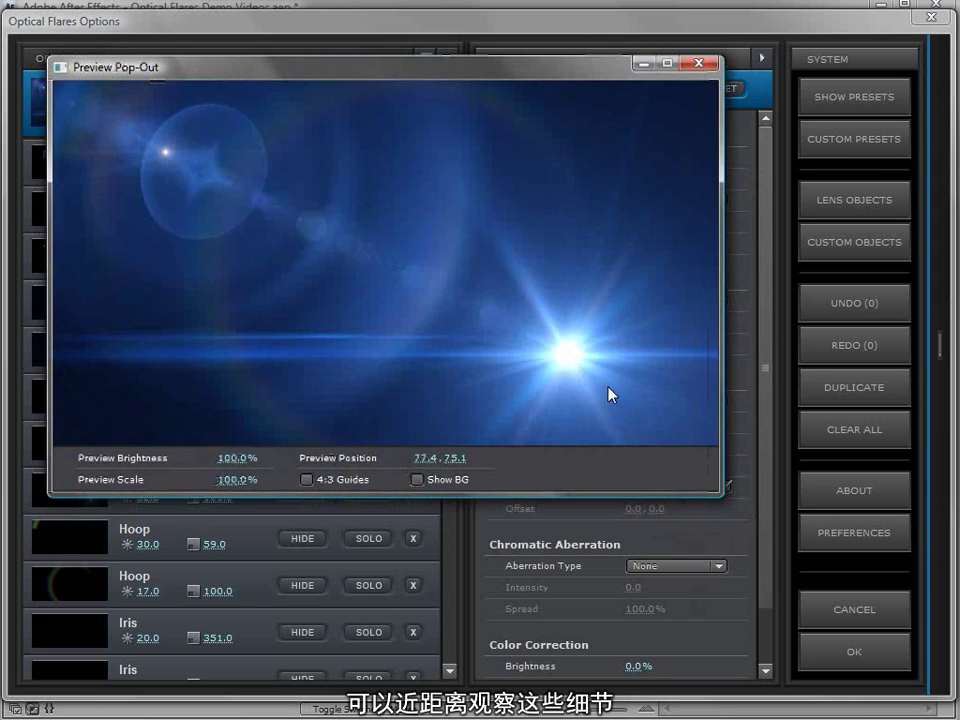
{"action": "left_click_drag", "start_coordinate": [719, 493], "coordinate": [855, 620]}
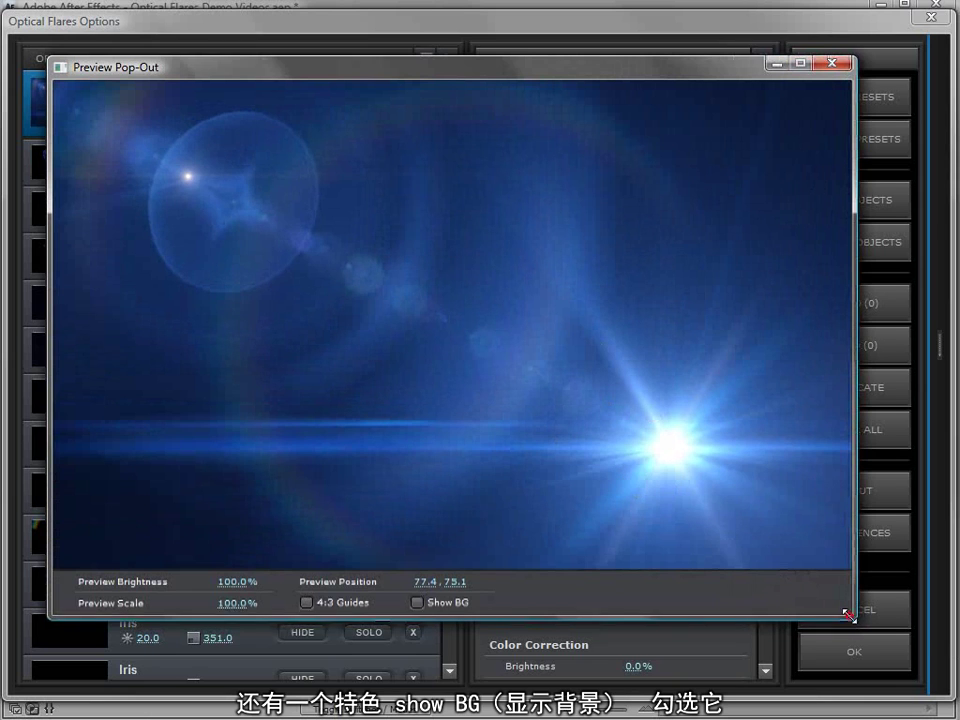
{"action": "left_click_drag", "start_coordinate": [848, 614], "coordinate": [677, 487]}
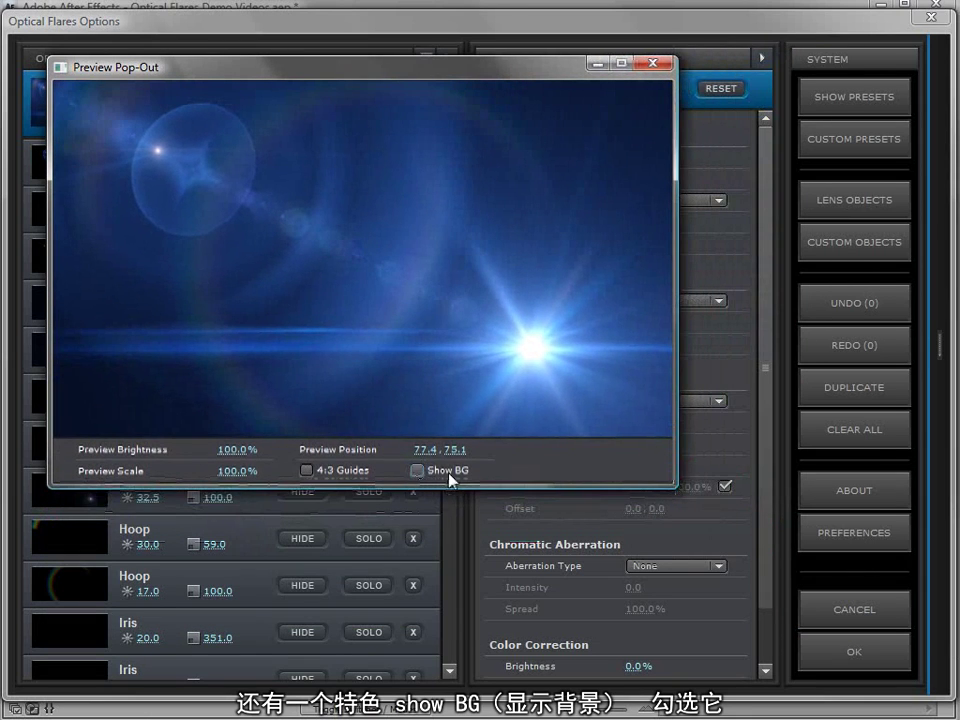
- Turn on Show BG and place the flare at 73.3, 31.1 over the 3D shot
{"action": "left_click", "coordinate": [416, 471]}
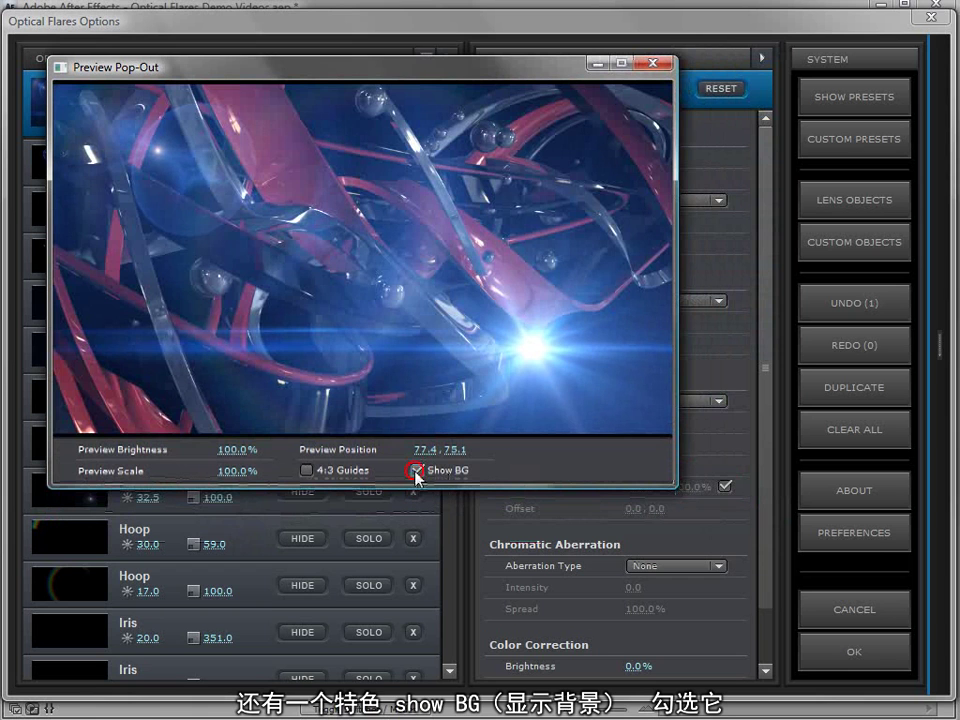
{"action": "left_click_drag", "start_coordinate": [516, 384], "coordinate": [730, 330]}
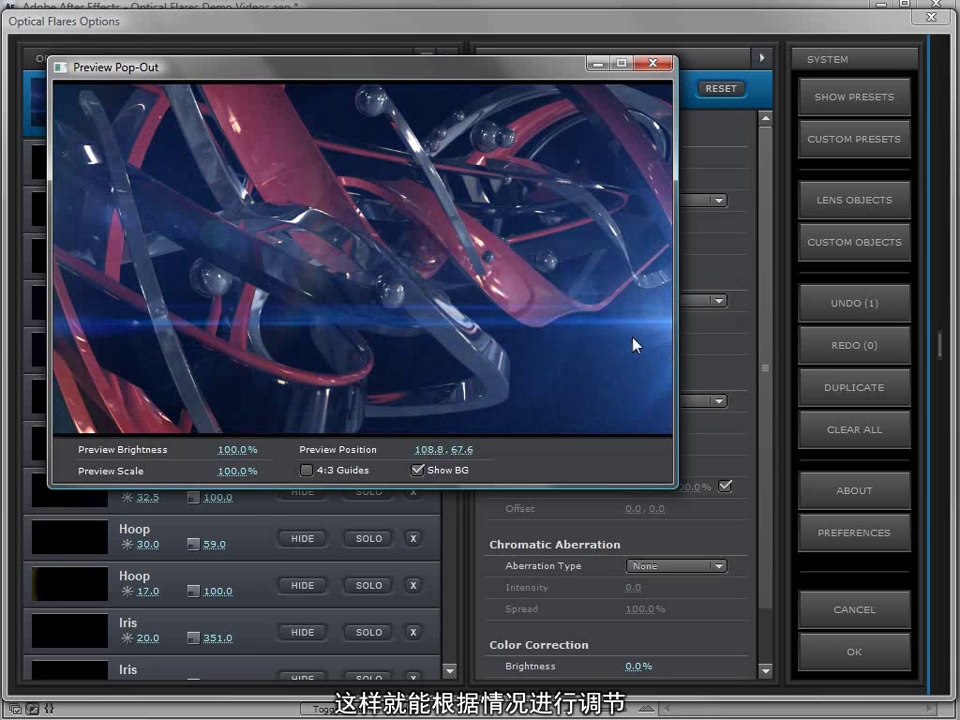
{"action": "left_click", "coordinate": [417, 470]}
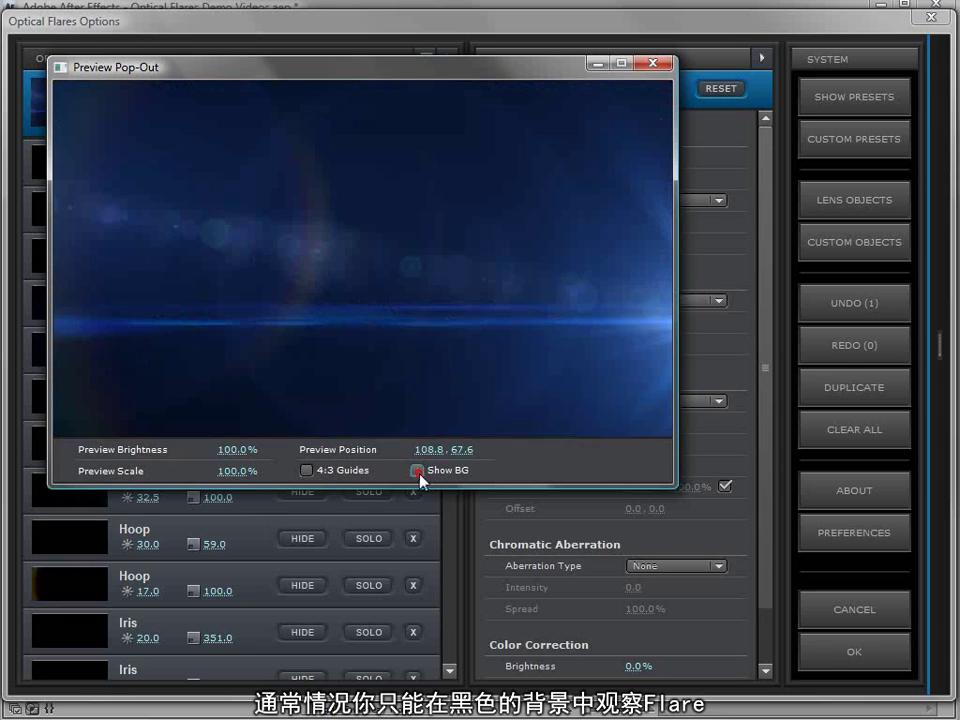
{"action": "left_click_drag", "start_coordinate": [487, 302], "coordinate": [510, 197]}
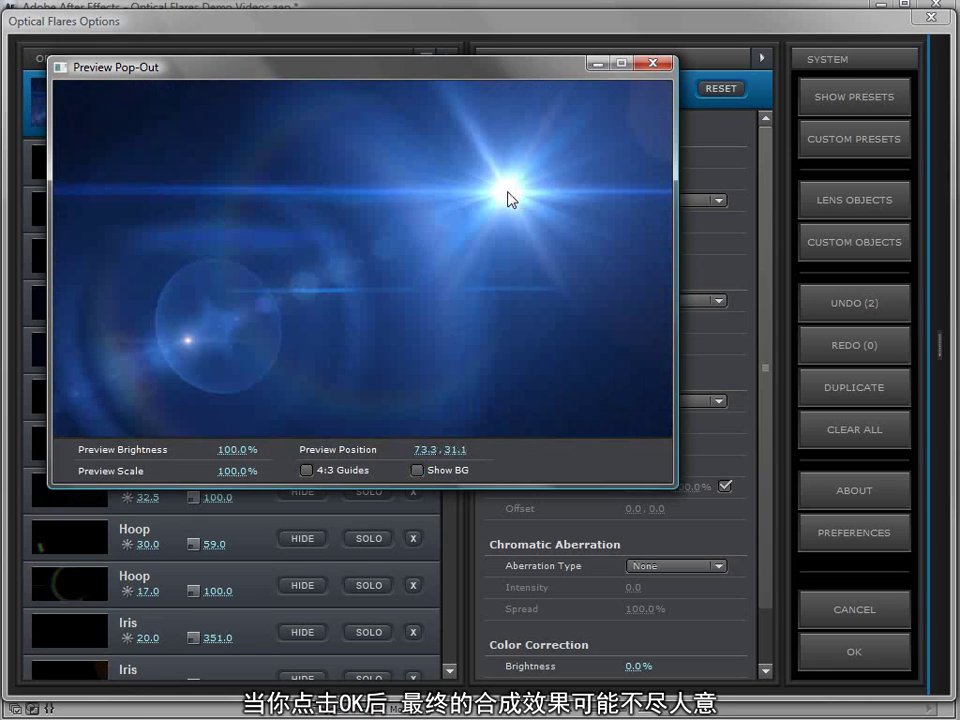
{"action": "left_click", "coordinate": [417, 470]}
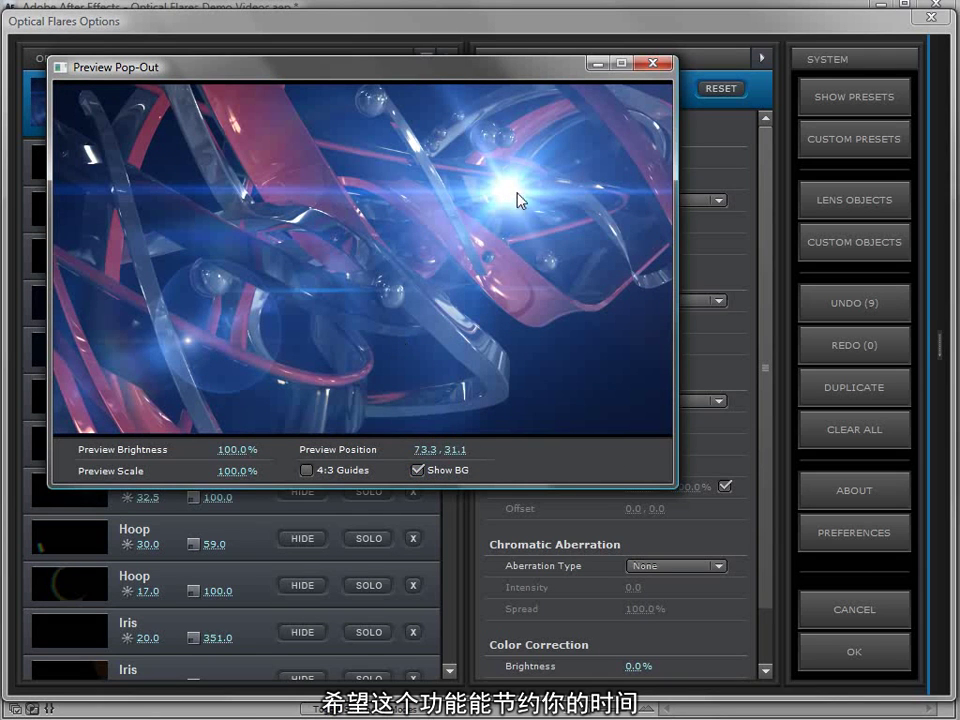
- Dock the preview, move the flare to 78.2, 71.5, and inspect the Caustic, Glint and Glow elements
{"action": "left_click", "coordinate": [655, 65]}
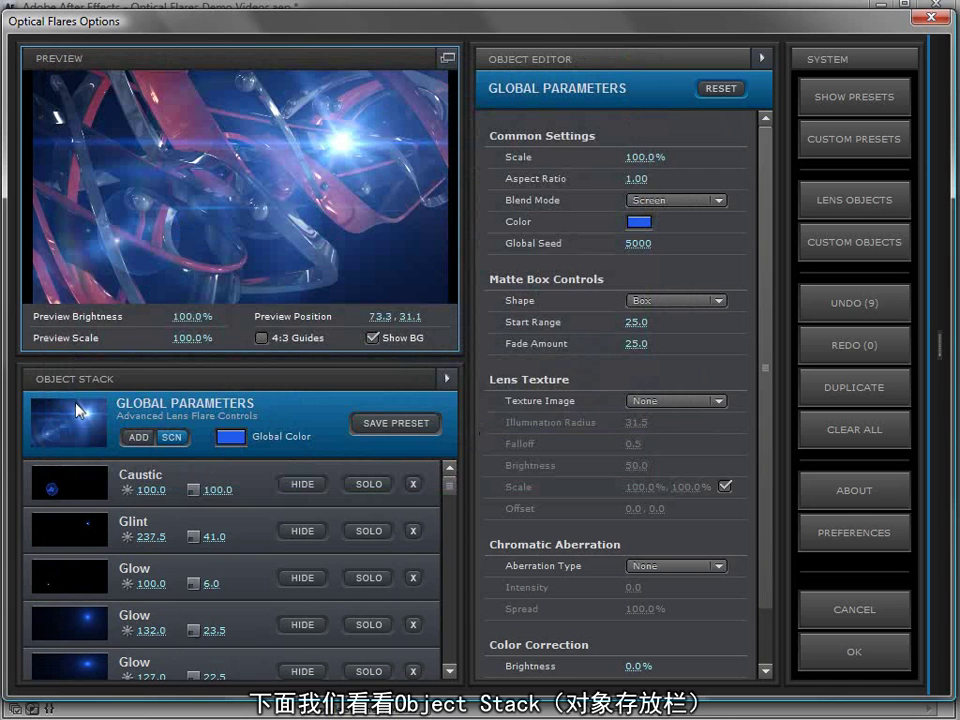
{"action": "left_click_drag", "start_coordinate": [343, 146], "coordinate": [436, 149]}
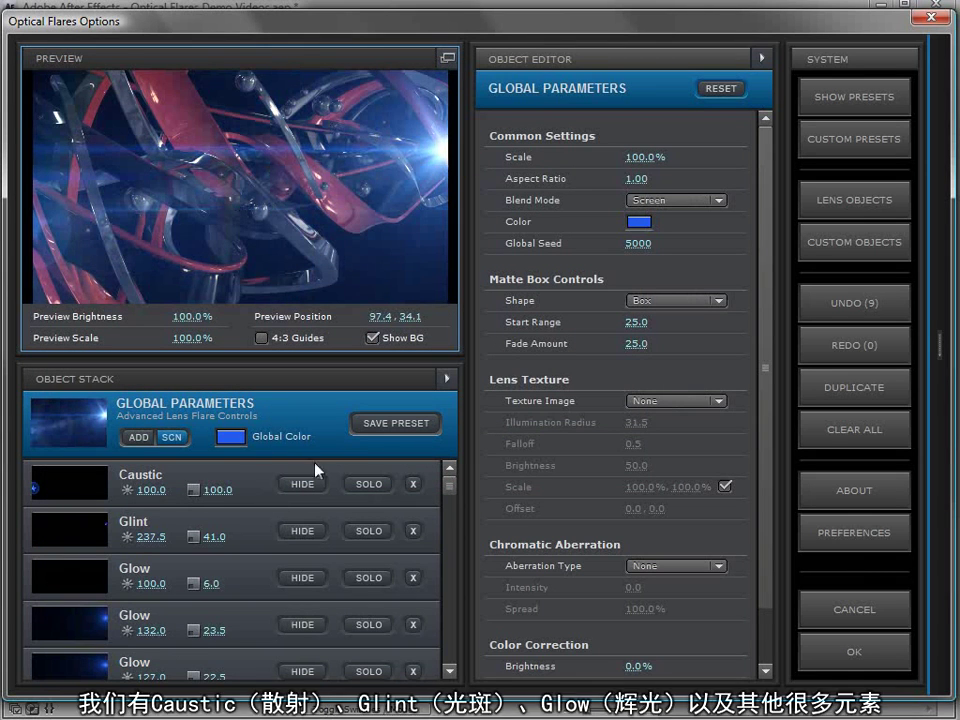
{"action": "left_click", "coordinate": [250, 478]}
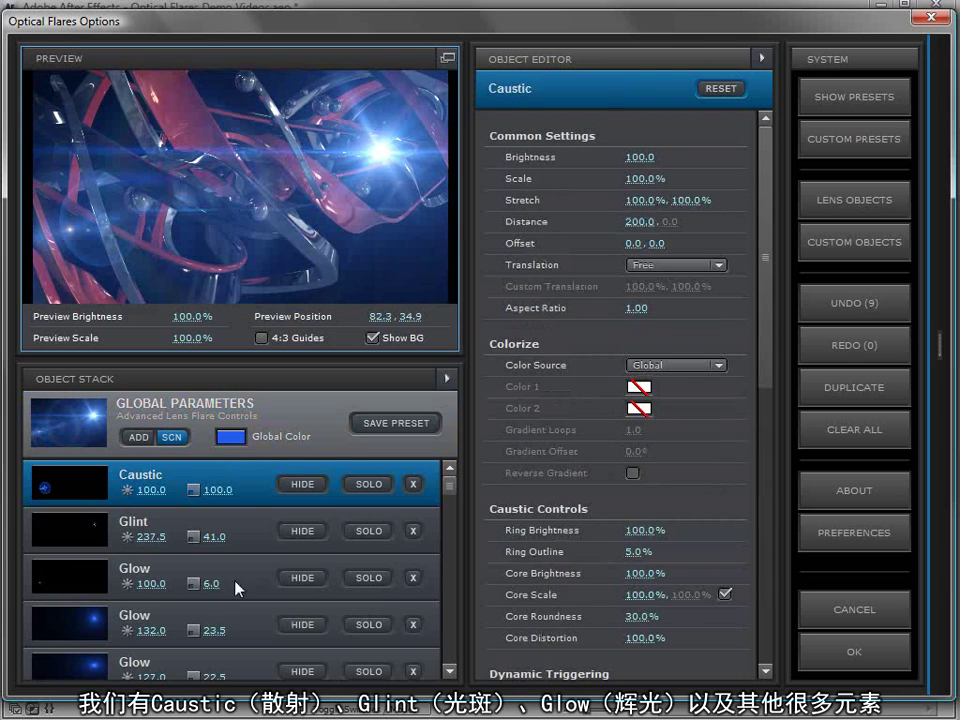
{"action": "scroll", "coordinate": [448, 483], "scroll_direction": "down", "scroll_amount": 3}
{"action": "scroll", "coordinate": [448, 487], "scroll_direction": "up", "scroll_amount": 3}
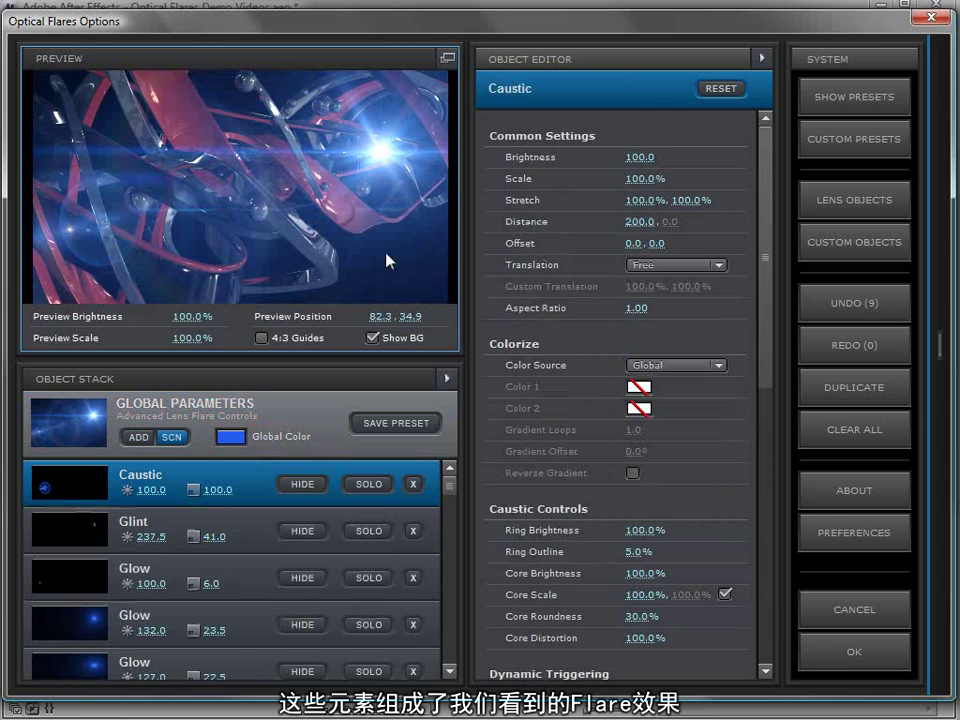
{"action": "left_click", "coordinate": [251, 537]}
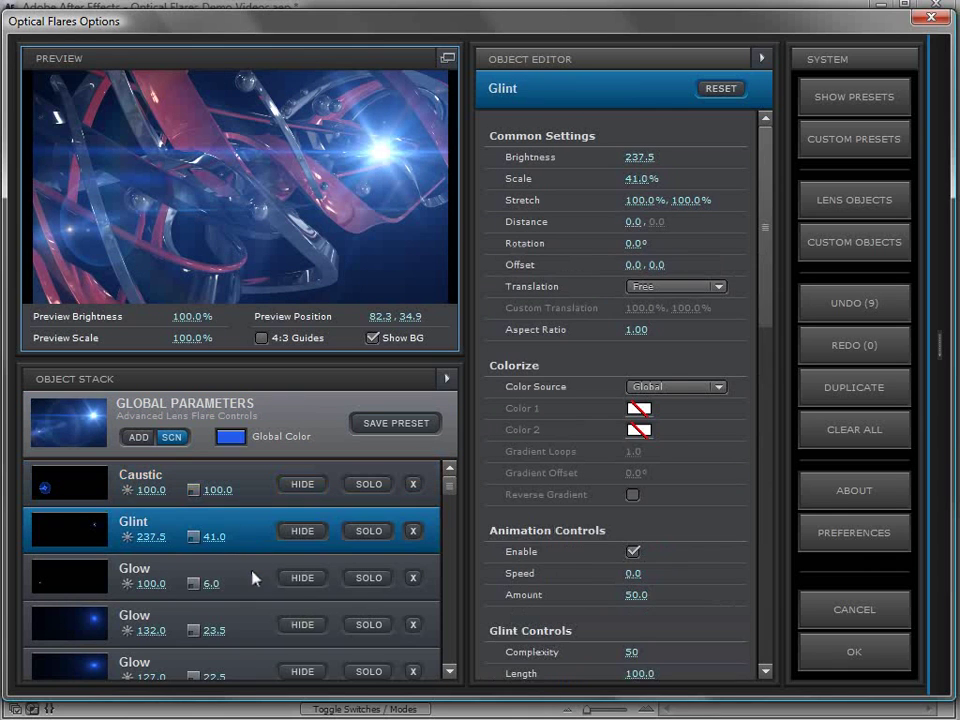
{"action": "left_click", "coordinate": [254, 578]}
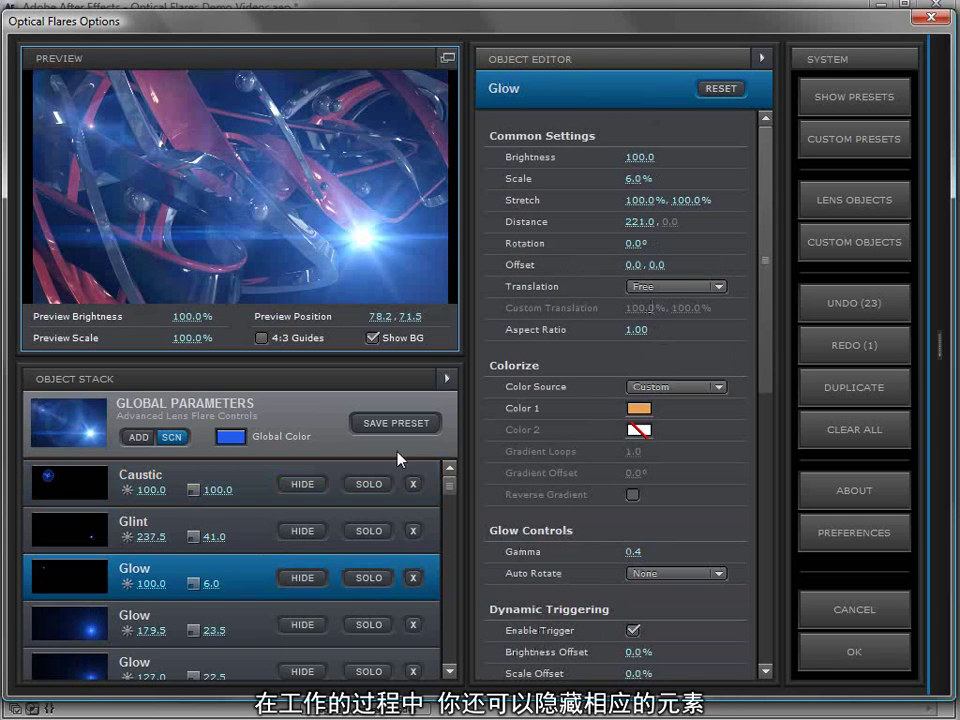
- Hide and solo the Glow elements to compare them, then delete the 179.5-brightness Glow
{"action": "left_click", "coordinate": [302, 577]}
{"action": "left_click", "coordinate": [304, 626]}
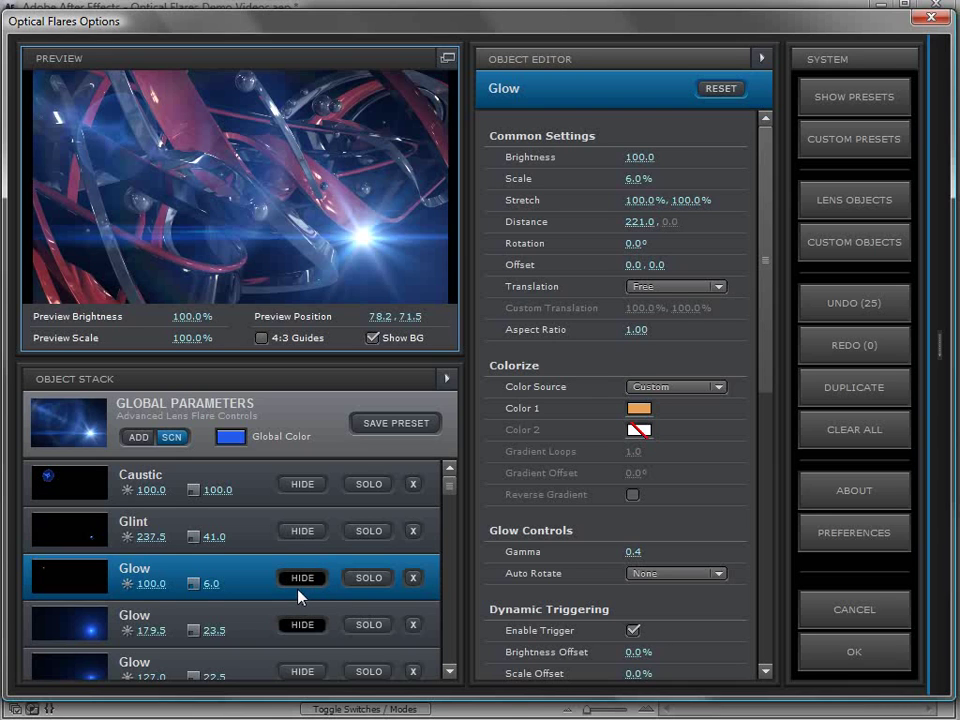
{"action": "left_click", "coordinate": [301, 624]}
{"action": "left_click", "coordinate": [366, 626]}
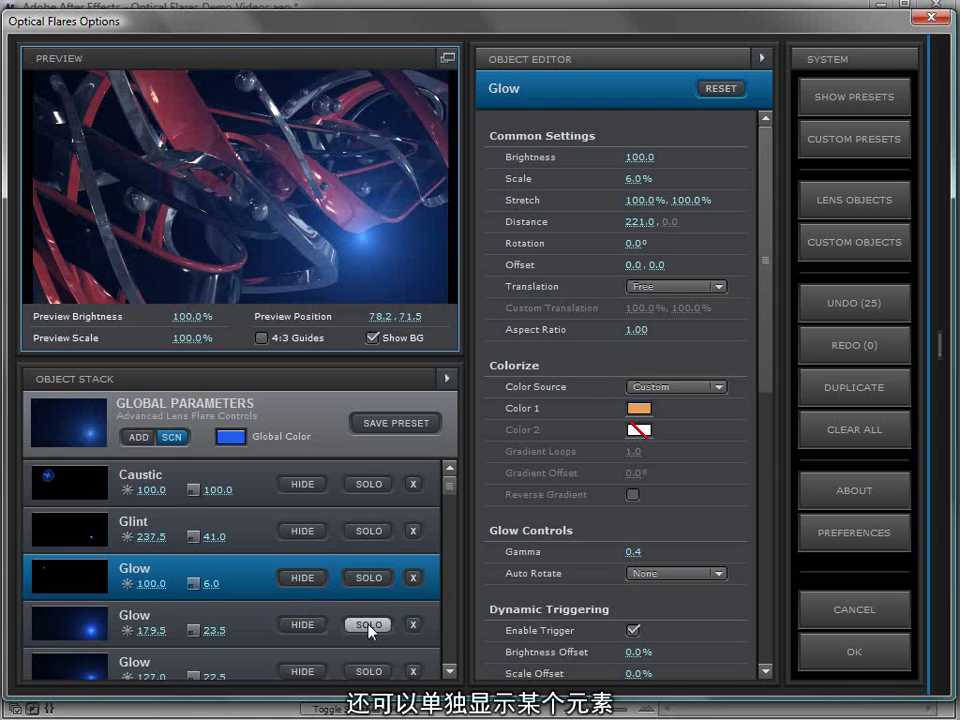
{"action": "left_click", "coordinate": [368, 622]}
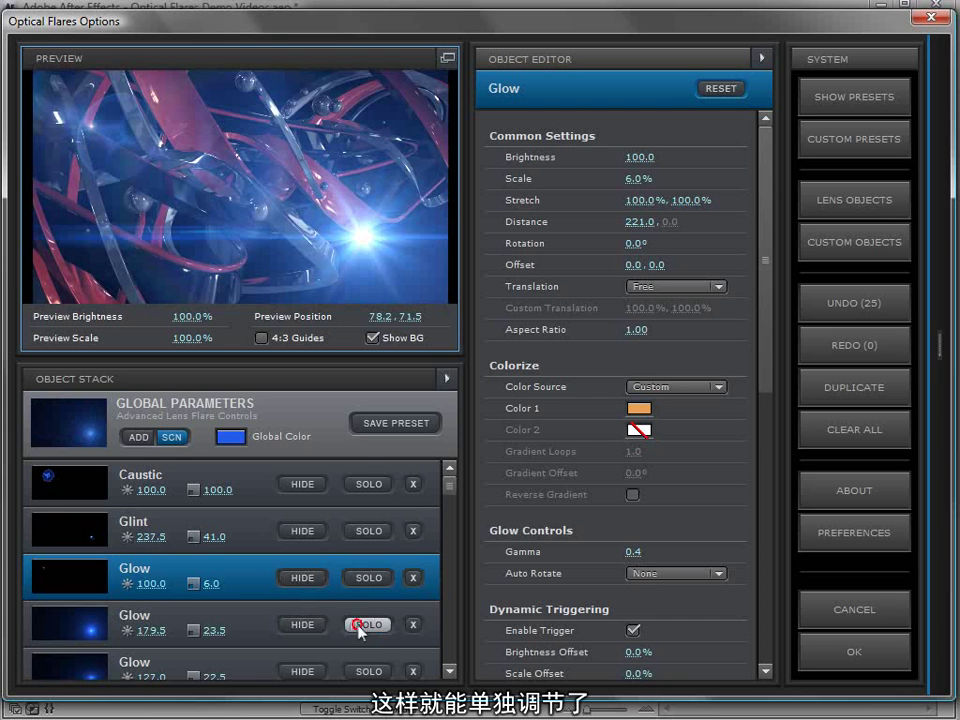
{"action": "left_click", "coordinate": [413, 625]}
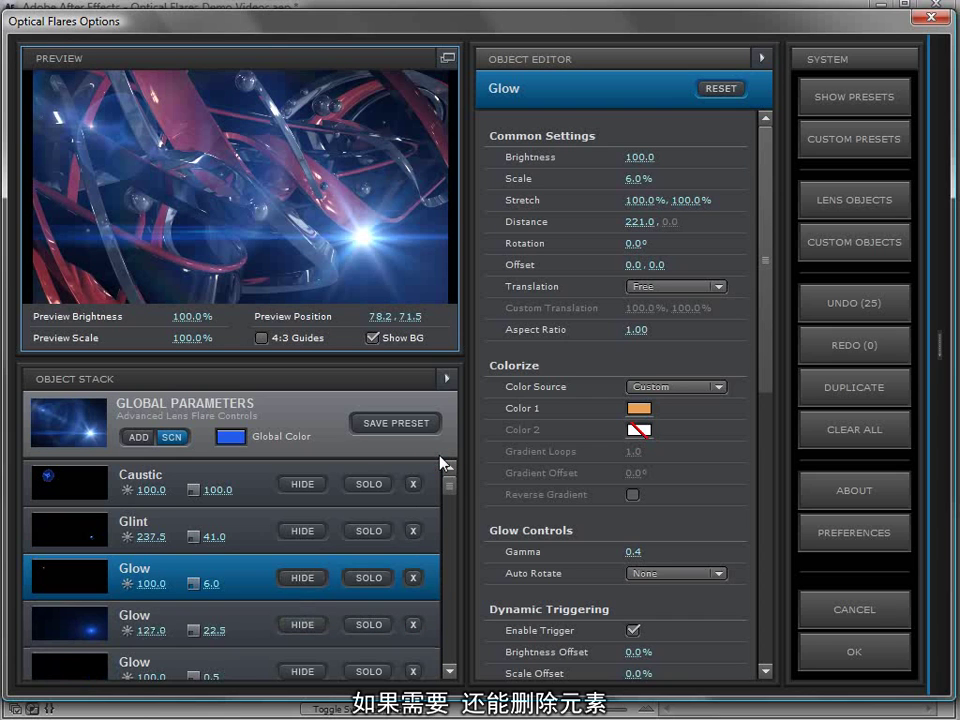
- Select the Caustic, bright Glow and Glint elements to view their settings
{"action": "left_click", "coordinate": [425, 482]}
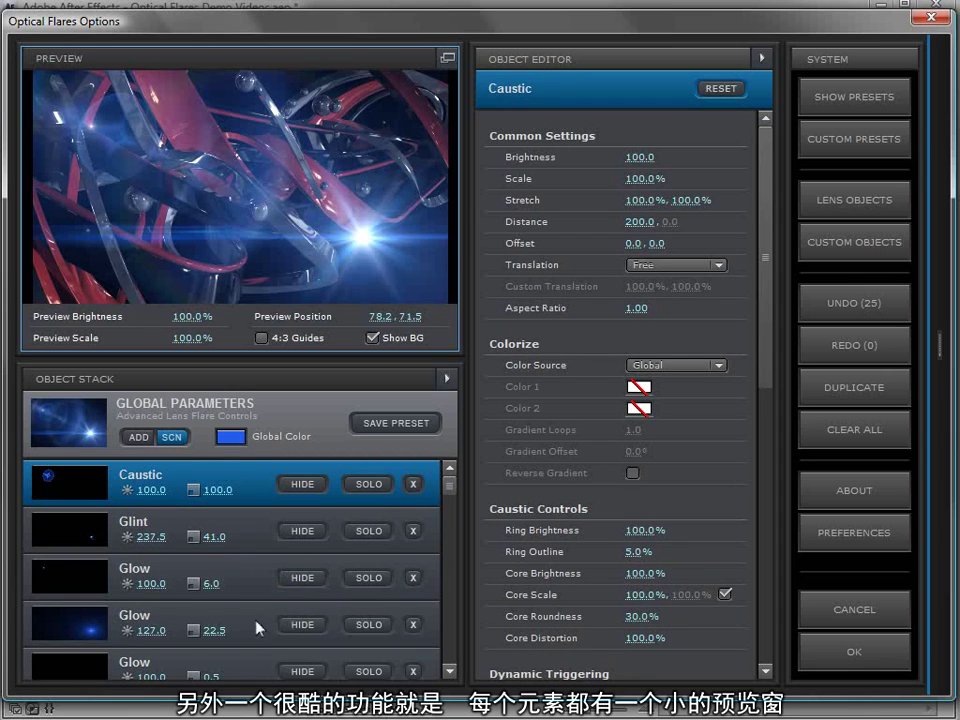
{"action": "left_click", "coordinate": [98, 626]}
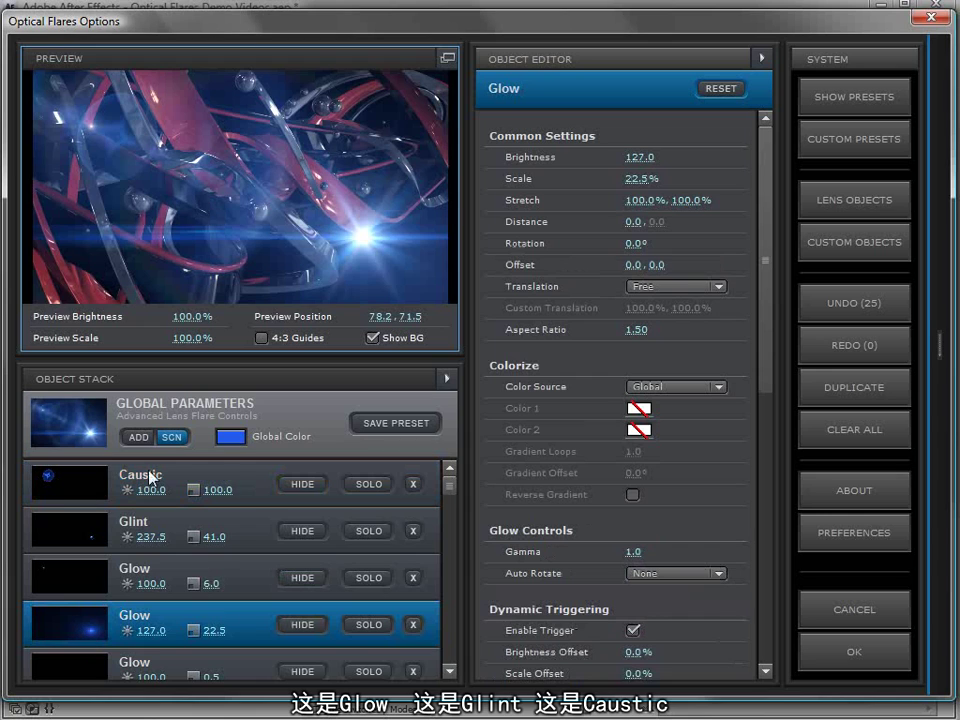
{"action": "left_click", "coordinate": [244, 523]}
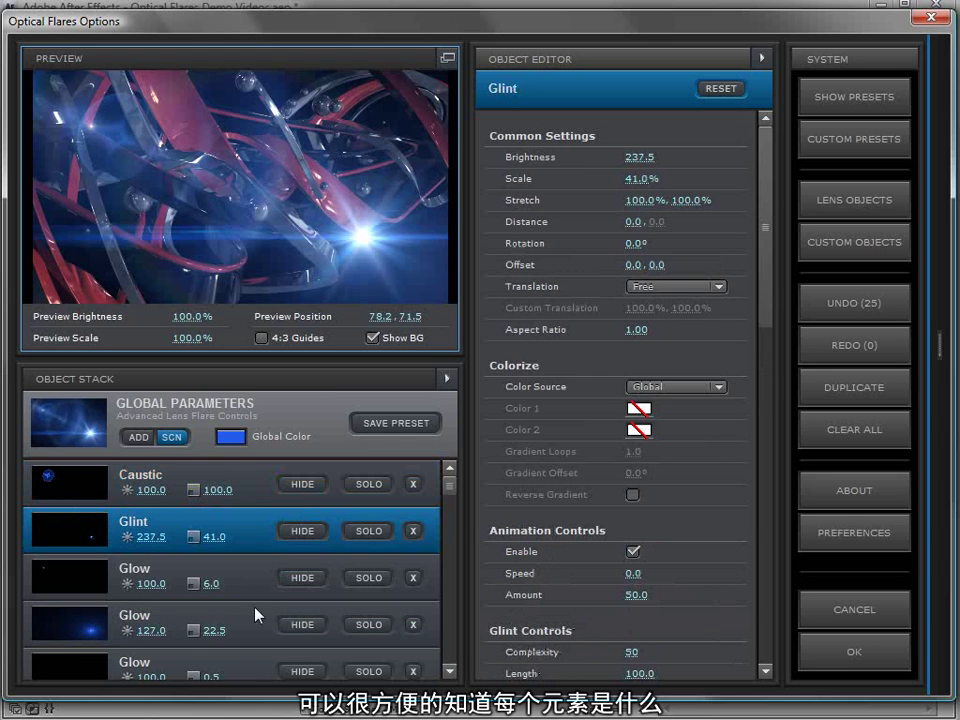
- Try several flare positions, finally placing it at the lower left at 16.8, 81.5
{"action": "left_click", "coordinate": [349, 246]}
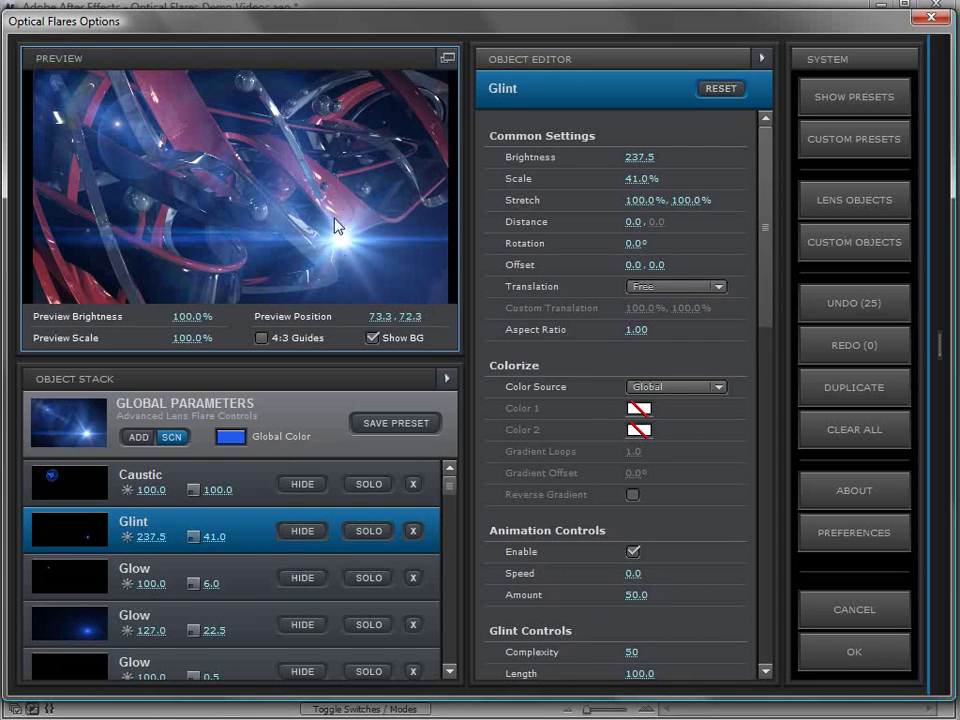
{"action": "left_click", "coordinate": [118, 120]}
{"action": "left_click", "coordinate": [343, 132]}
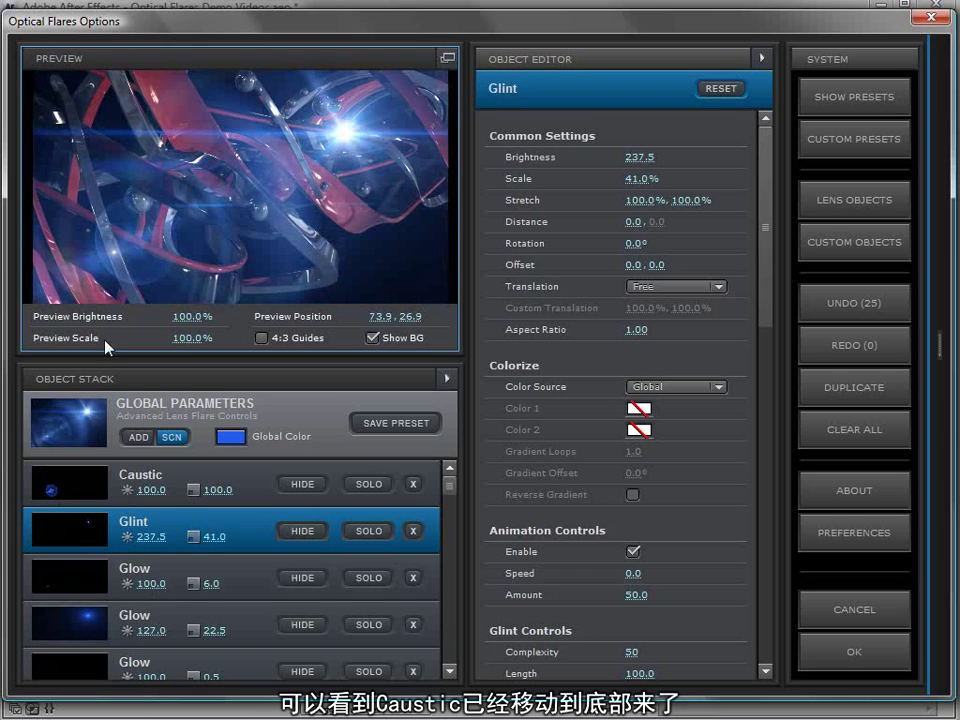
{"action": "left_click_drag", "start_coordinate": [362, 153], "coordinate": [96, 260]}
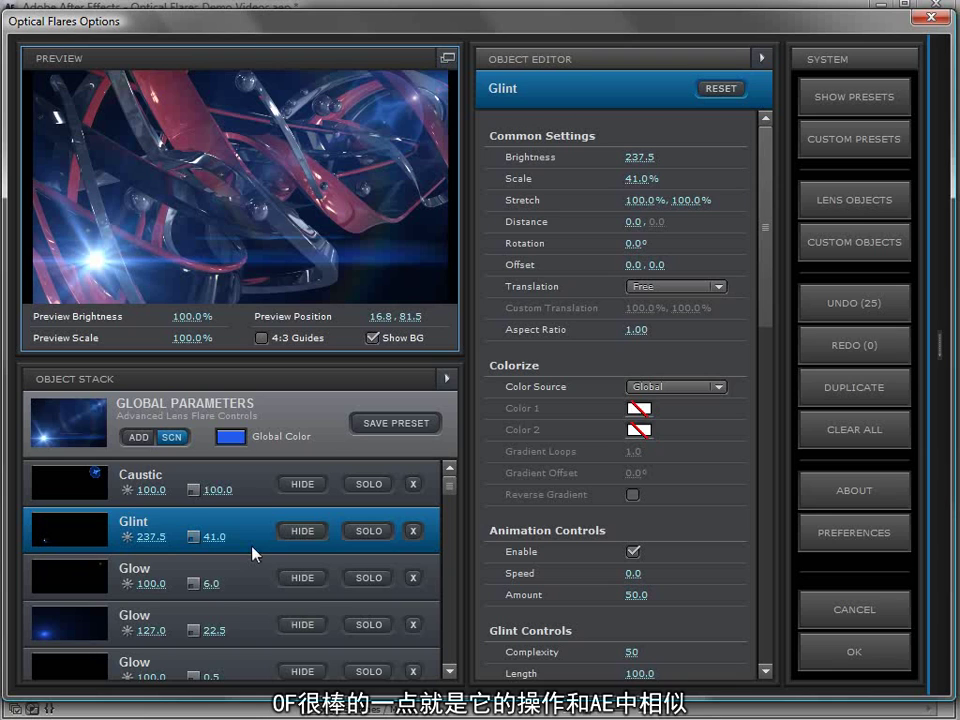
- Set the Glint scale to 60 and enlarge the bright Glow's scale from 22.5 to 55.5
{"action": "left_click", "coordinate": [214, 537]}
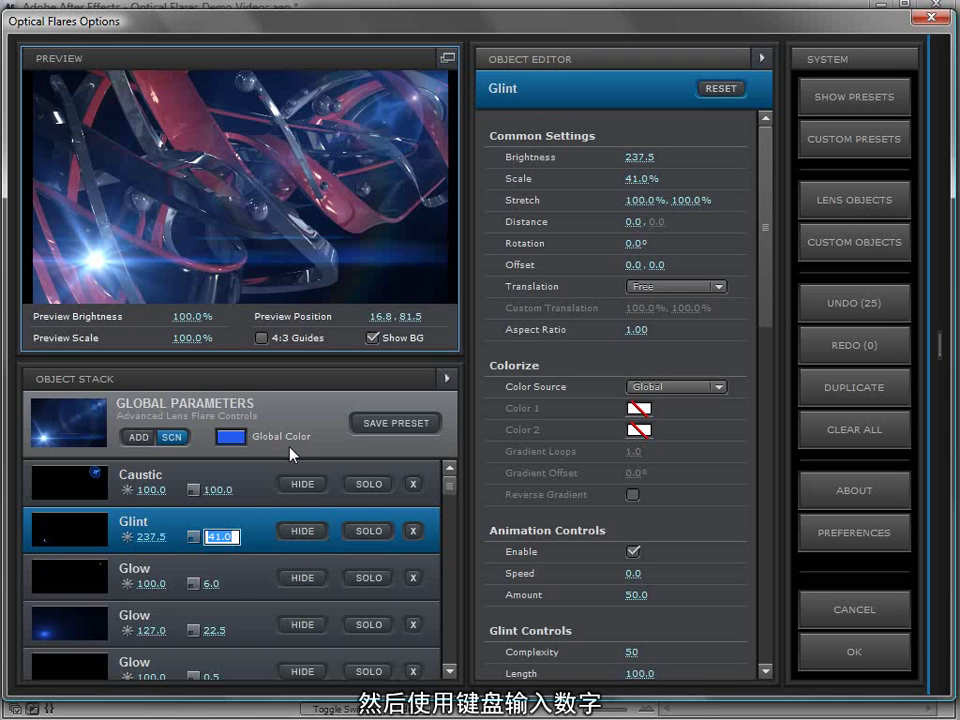
{"action": "type", "text": "60"}
{"action": "key", "text": "Return"}
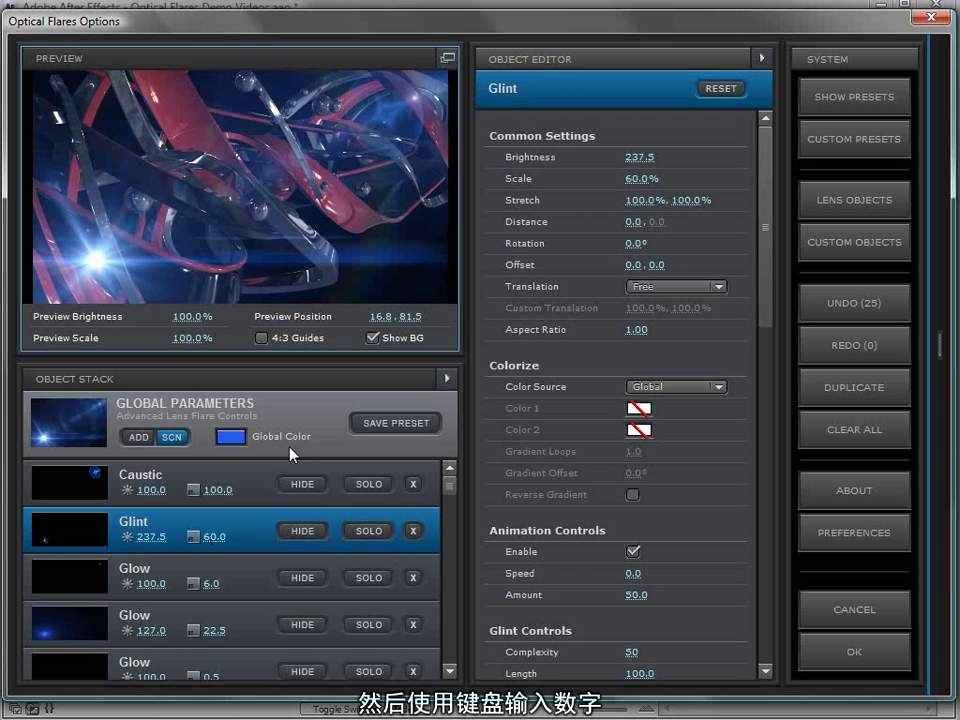
{"action": "key", "text": "ctrl+z"}
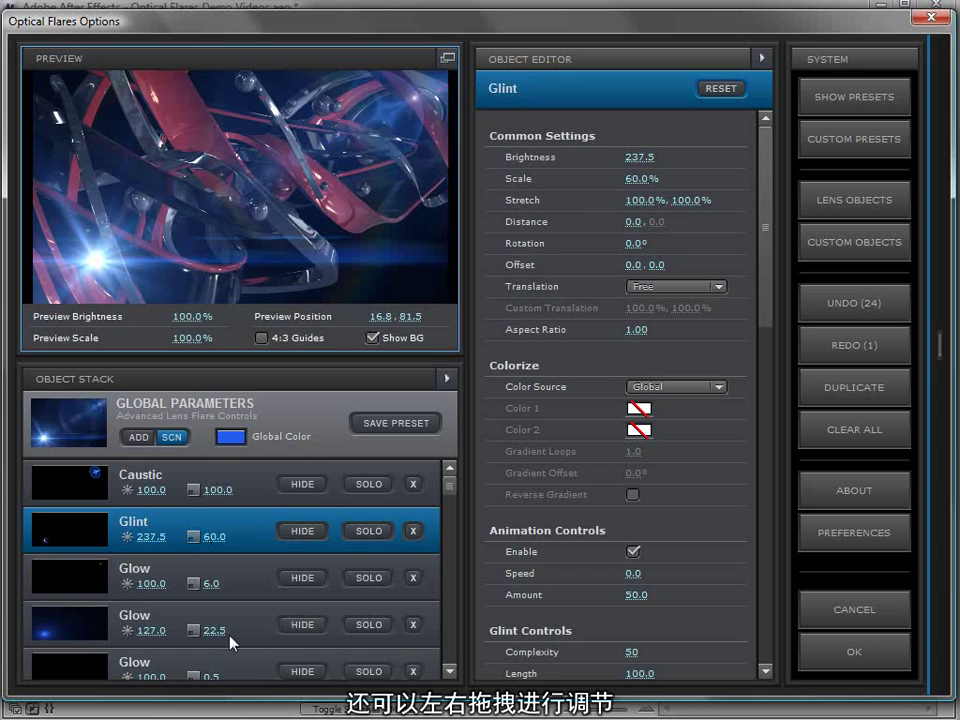
{"action": "left_click_drag", "start_coordinate": [212, 630], "coordinate": [285, 634]}
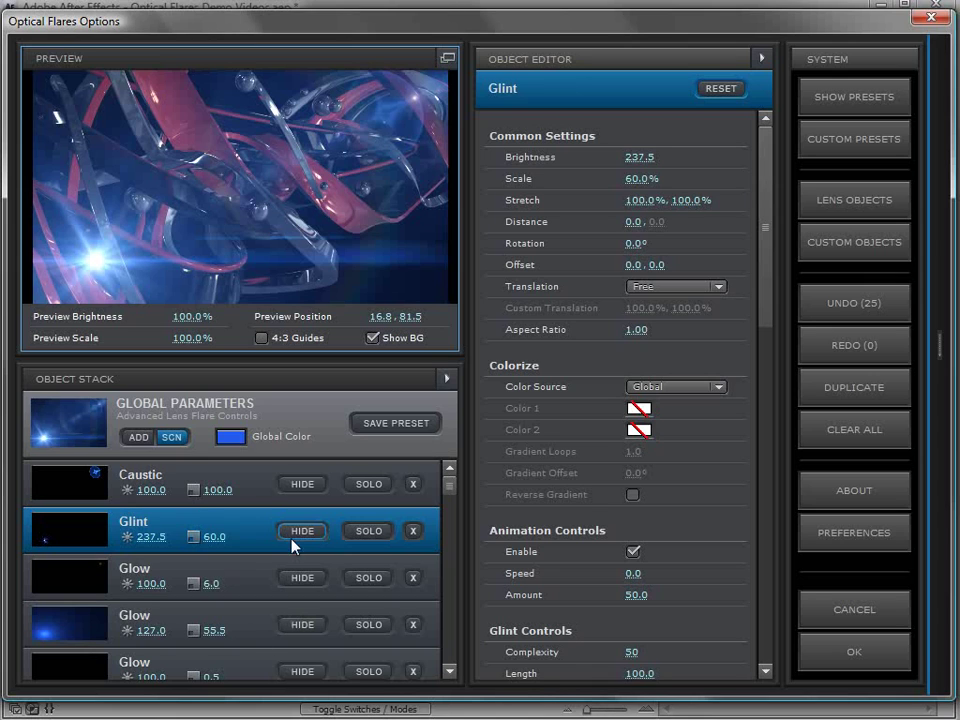
- Rename the Glint element to 'Small Glint' and reselect it
{"action": "double_click", "coordinate": [134, 522]}
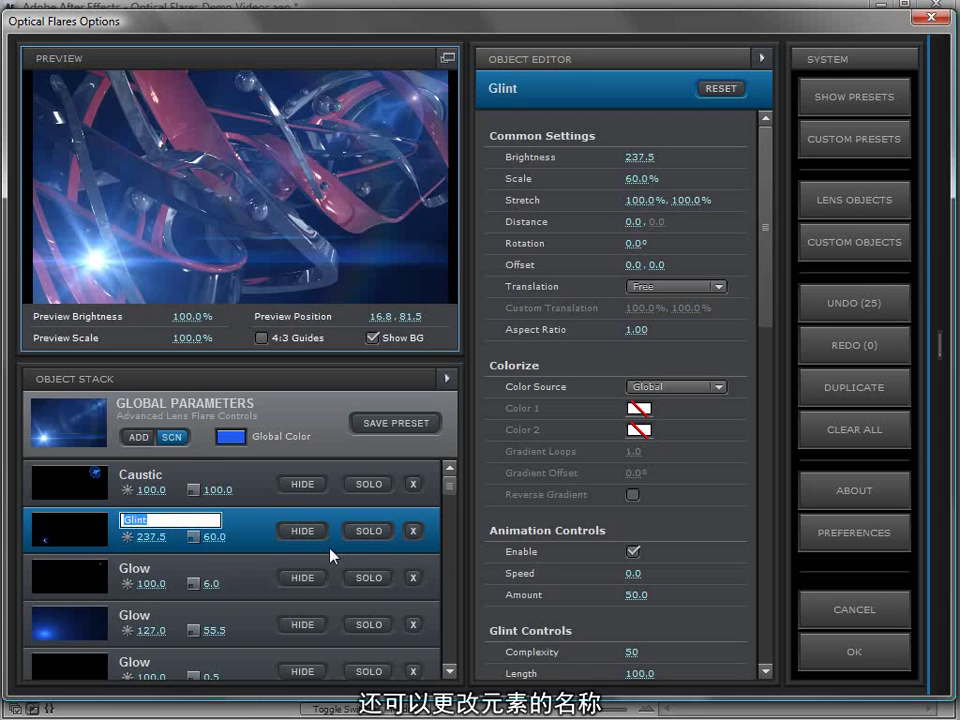
{"action": "type", "text": "Small "}
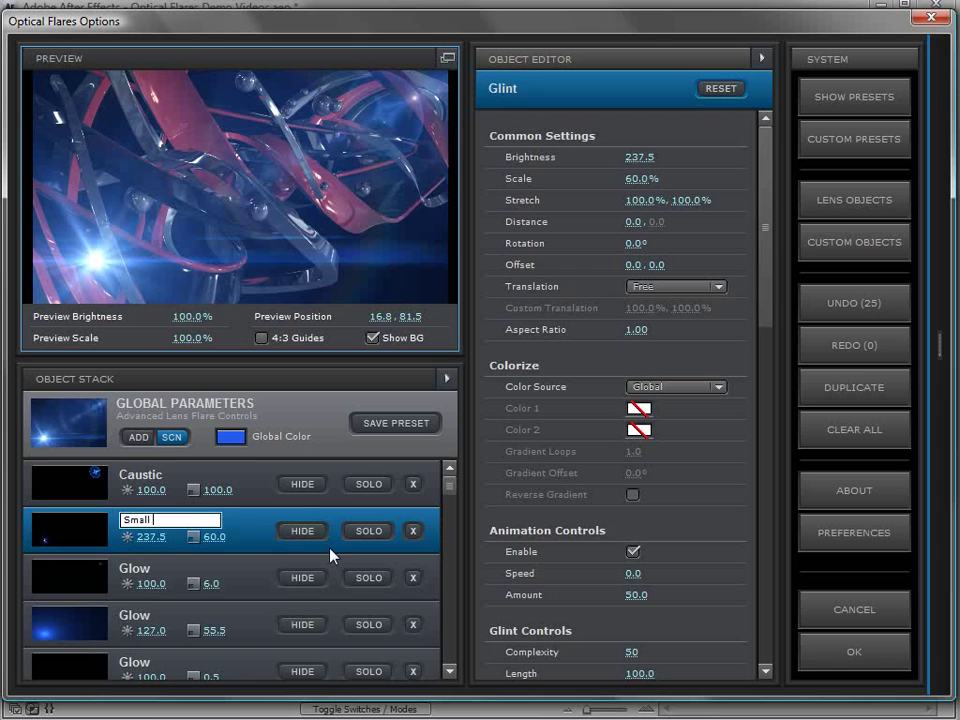
{"action": "type", "text": "Glint"}
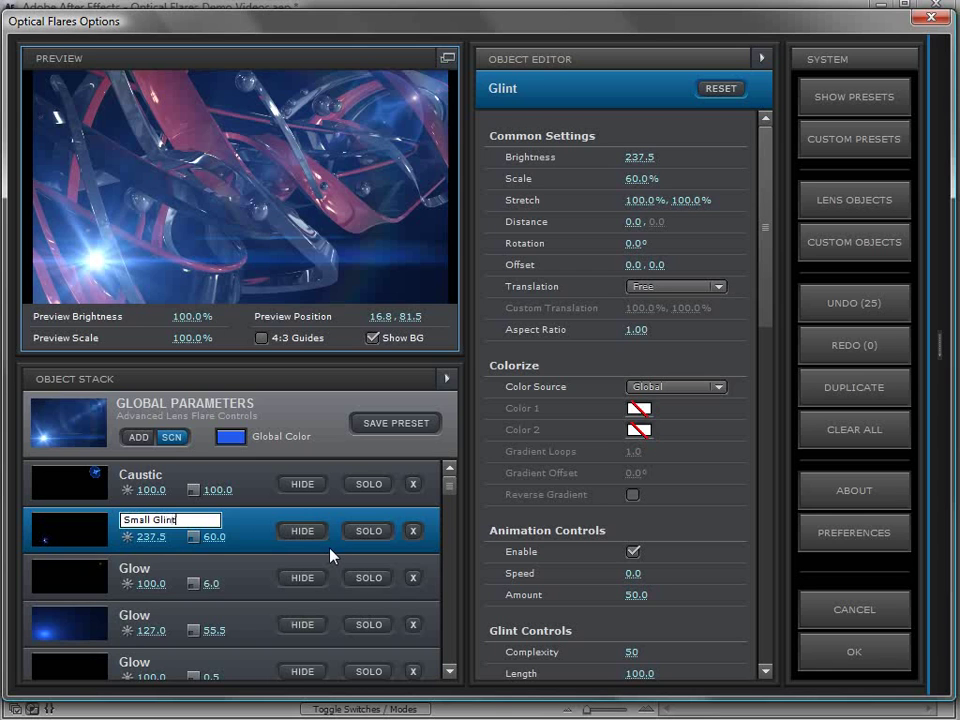
{"action": "left_click", "coordinate": [243, 558]}
{"action": "left_click", "coordinate": [242, 538]}
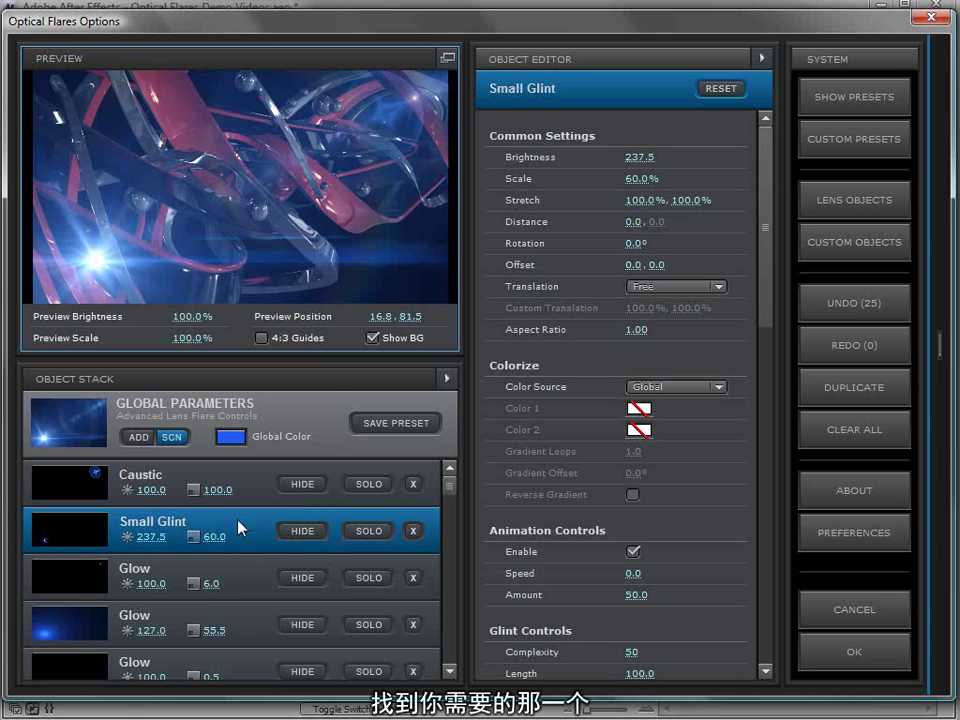
- Sort the object stack elements by type
{"action": "left_click", "coordinate": [447, 378]}
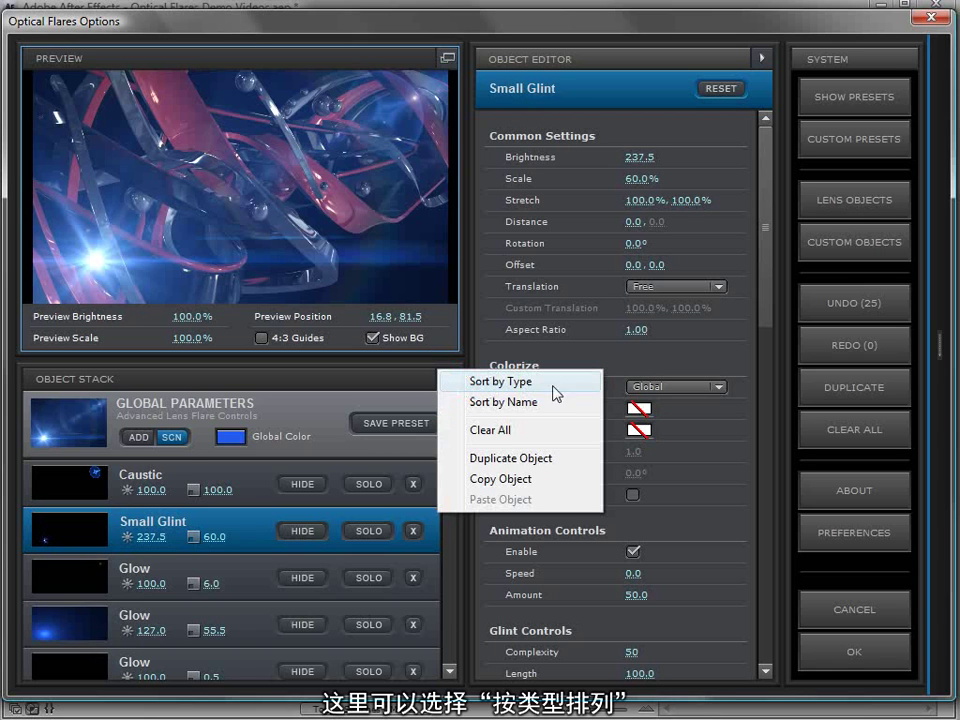
{"action": "left_click", "coordinate": [496, 383]}
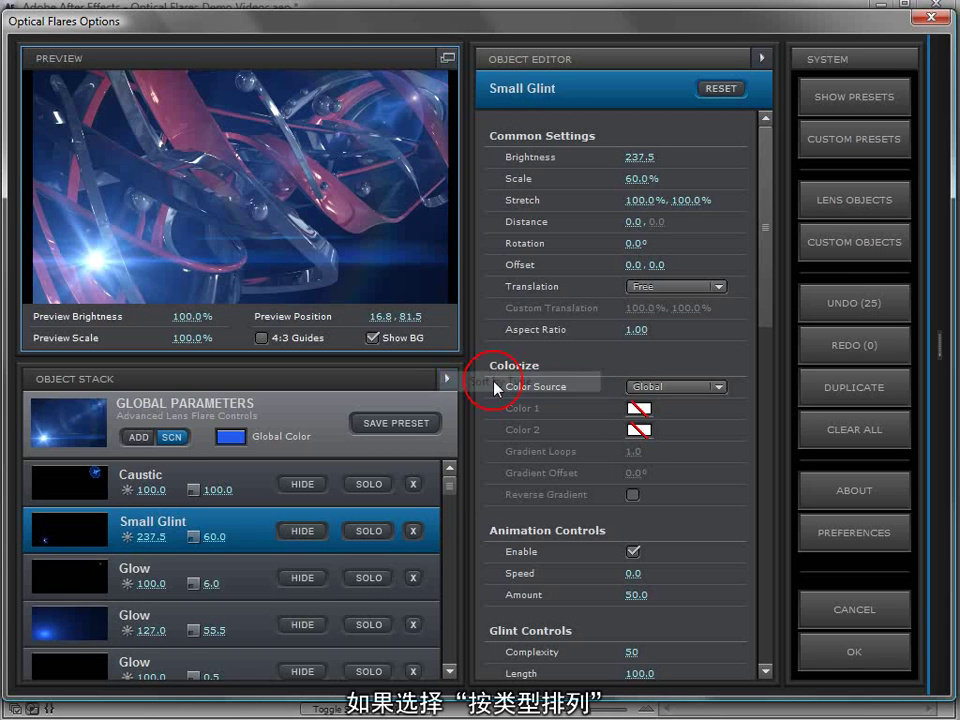
{"action": "mouse_move", "coordinate": [451, 489]}
{"action": "left_mouse_down"}
{"action": "mouse_move", "coordinate": [453, 515]}
{"action": "mouse_move", "coordinate": [452, 478]}
{"action": "left_mouse_up"}
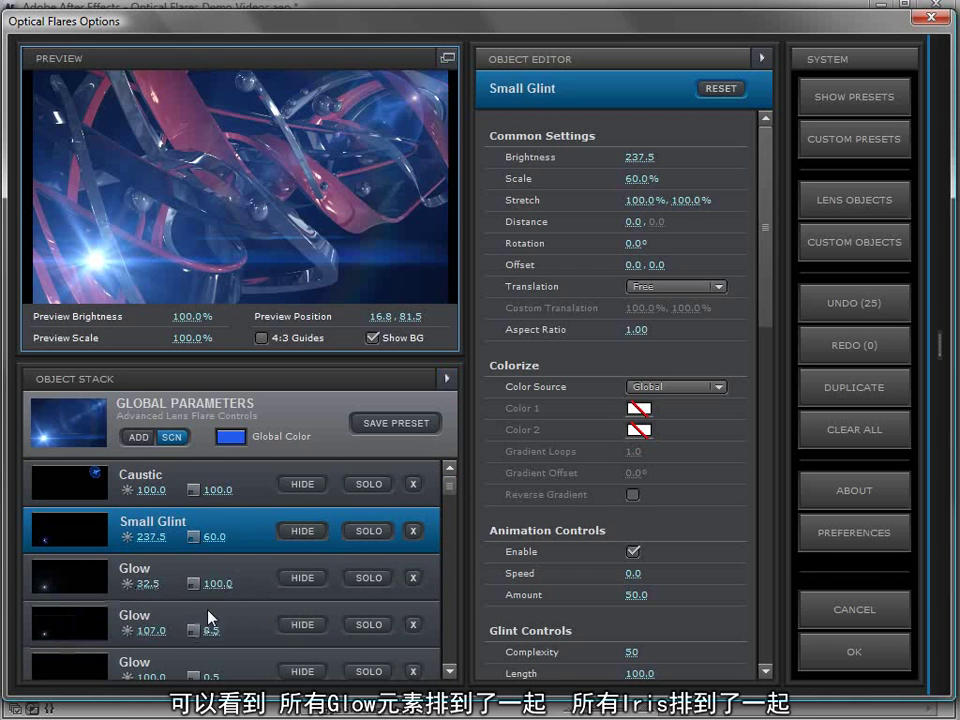
- Move the Caustic element below the first Glow in the object stack
{"action": "left_click", "coordinate": [242, 594]}
{"action": "scroll", "coordinate": [241, 625], "scroll_direction": "down", "scroll_amount": 2}
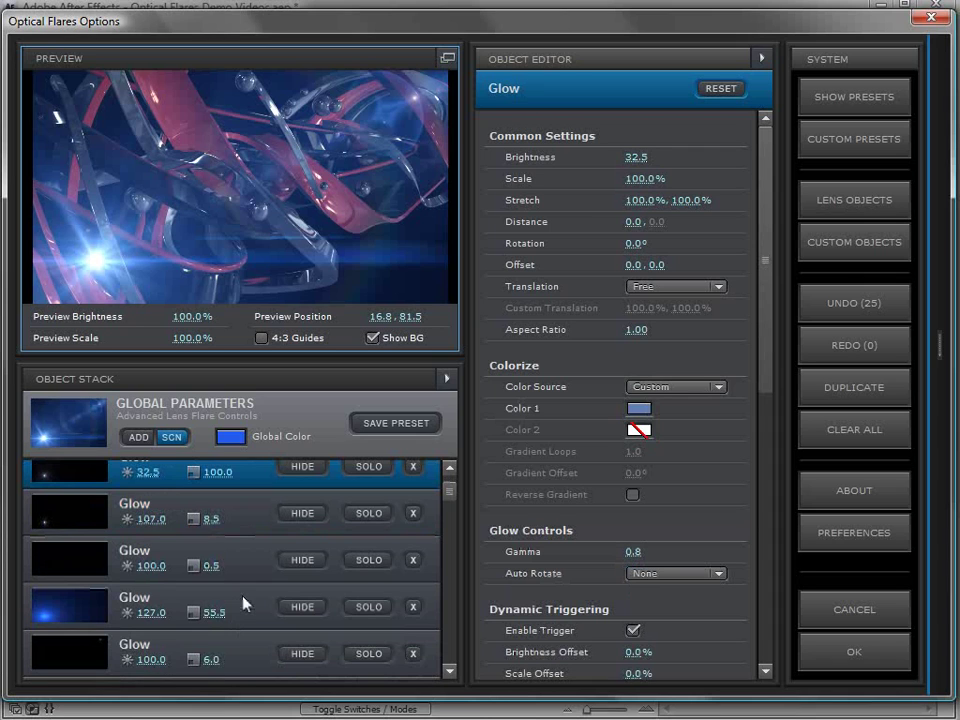
{"action": "key", "text": "ctrl+z"}
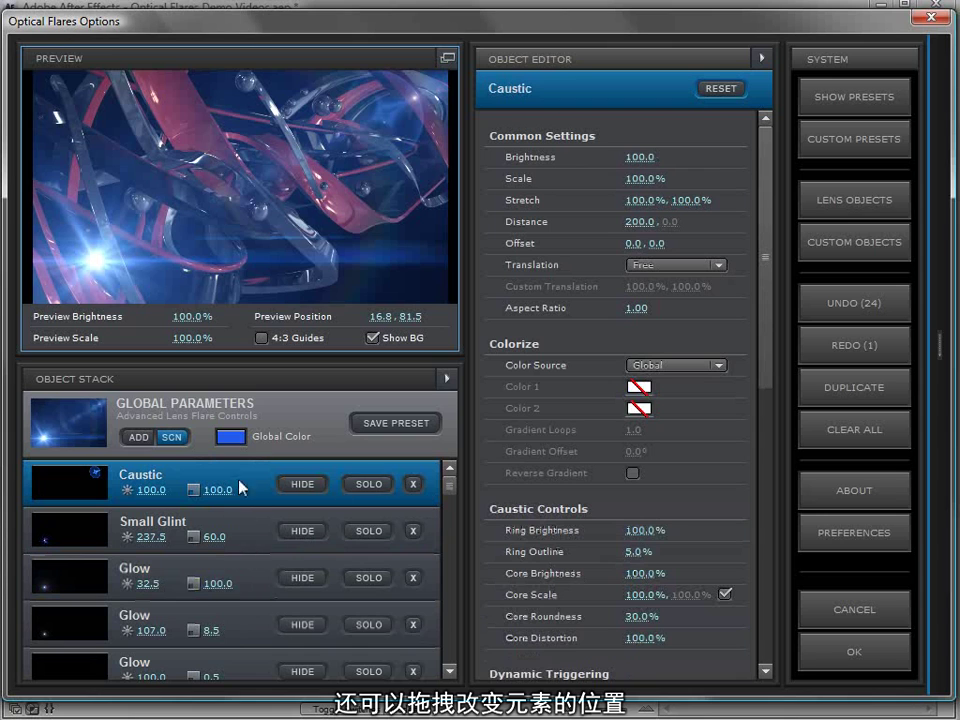
{"action": "left_click_drag", "start_coordinate": [251, 482], "coordinate": [234, 598]}
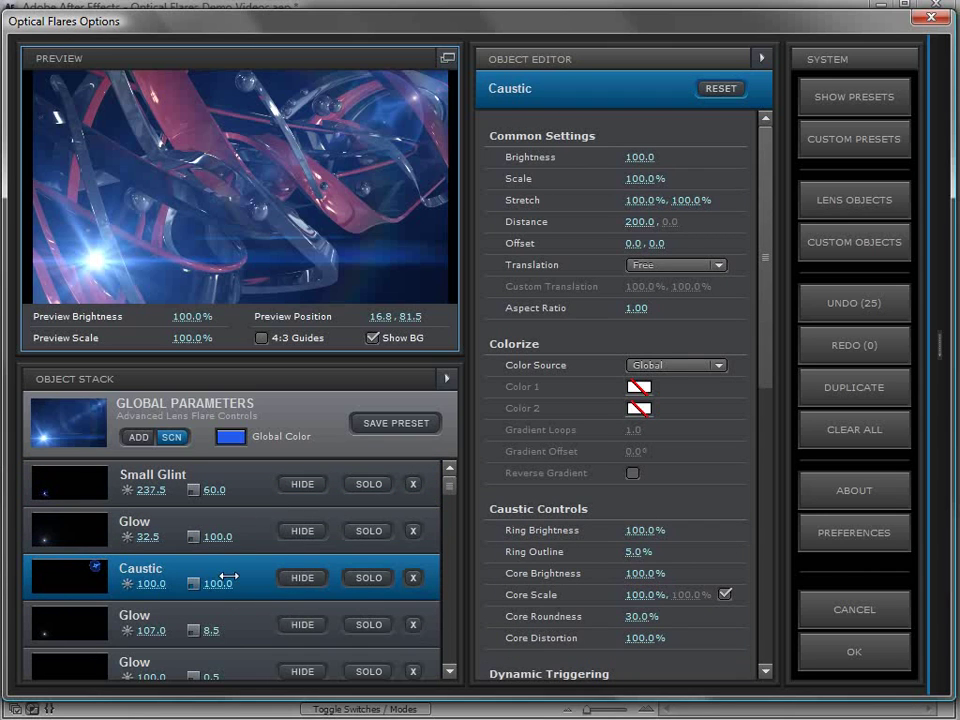
- Select Small Glint at the top of the stack and show its Glint Controls and Circular Completion
{"action": "scroll", "coordinate": [245, 538], "scroll_direction": "down", "scroll_amount": 6}
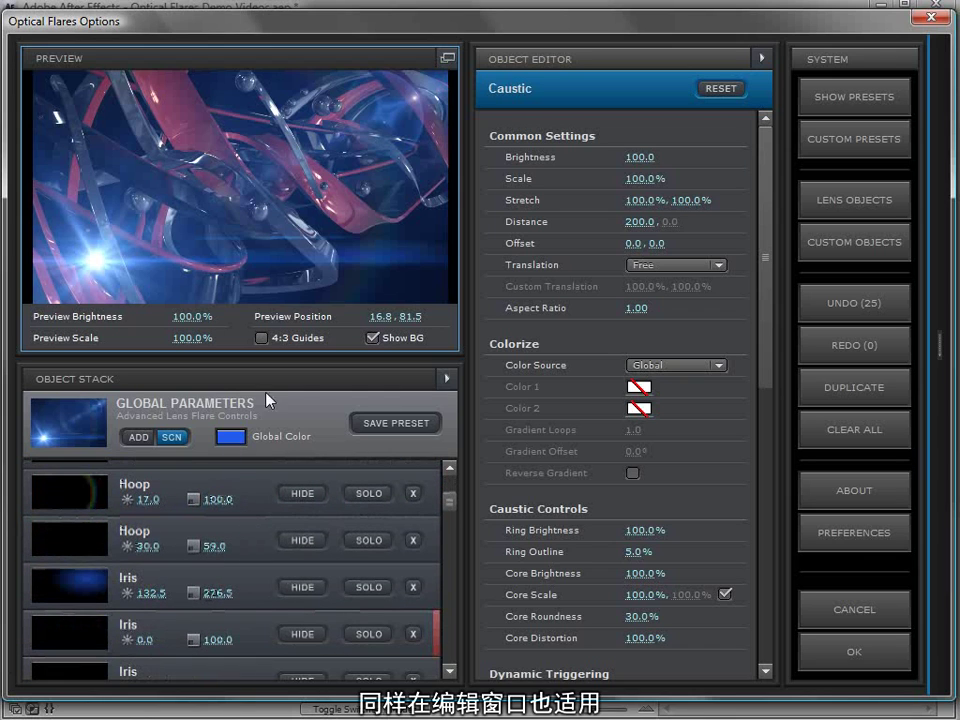
{"action": "scroll", "coordinate": [557, 287], "scroll_direction": "down", "scroll_amount": 6}
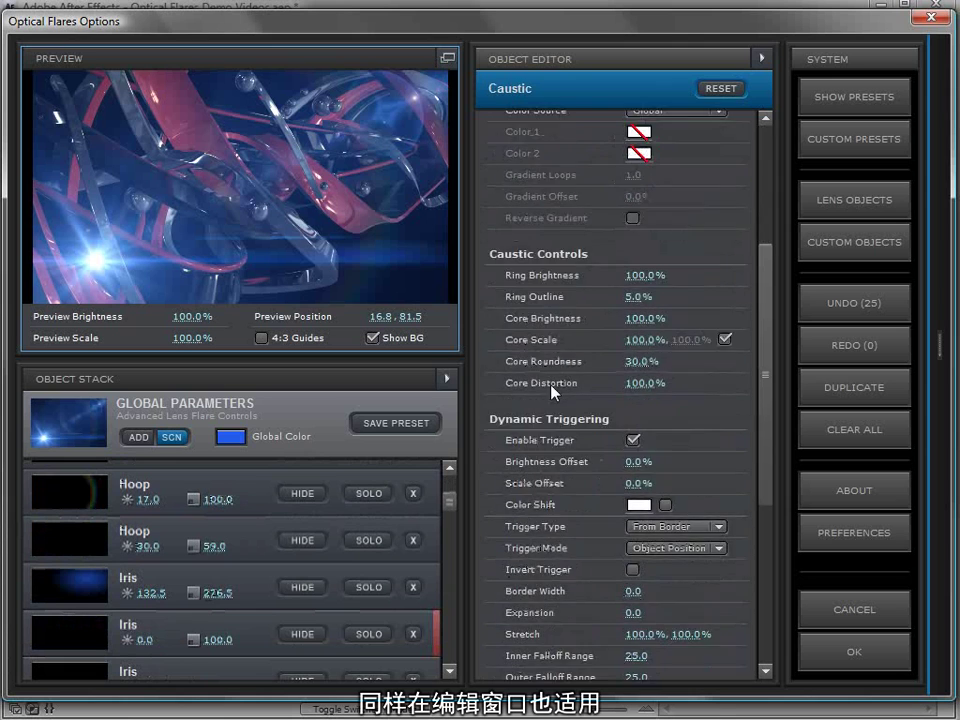
{"action": "scroll", "coordinate": [530, 493], "scroll_direction": "up", "scroll_amount": 4}
{"action": "scroll", "coordinate": [538, 497], "scroll_direction": "up", "scroll_amount": 2}
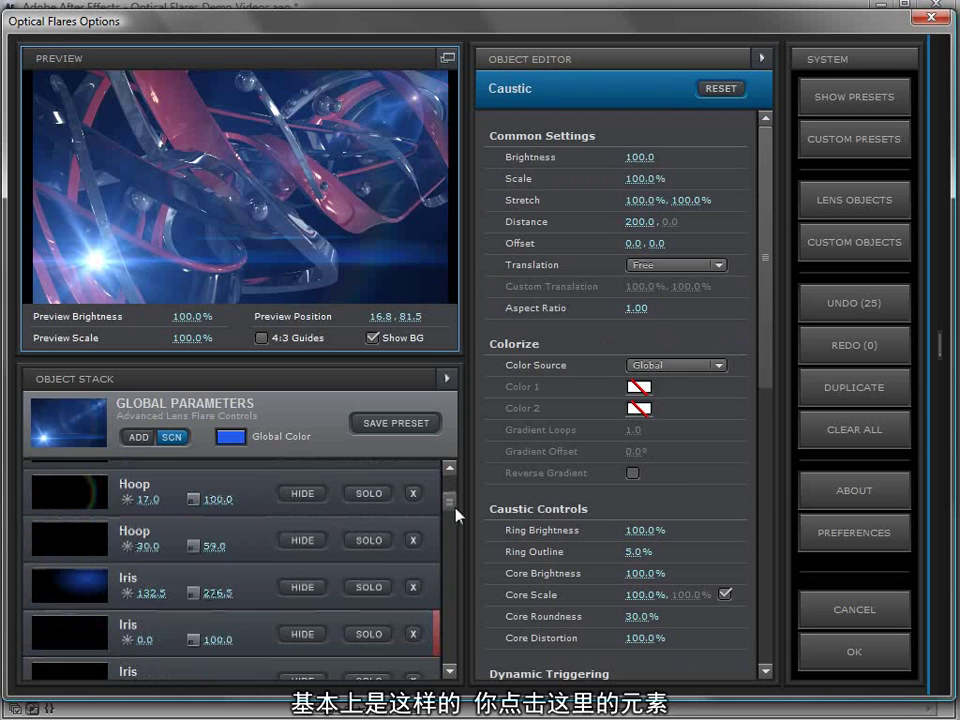
{"action": "left_click_drag", "start_coordinate": [456, 514], "coordinate": [452, 484]}
{"action": "left_click", "coordinate": [196, 490]}
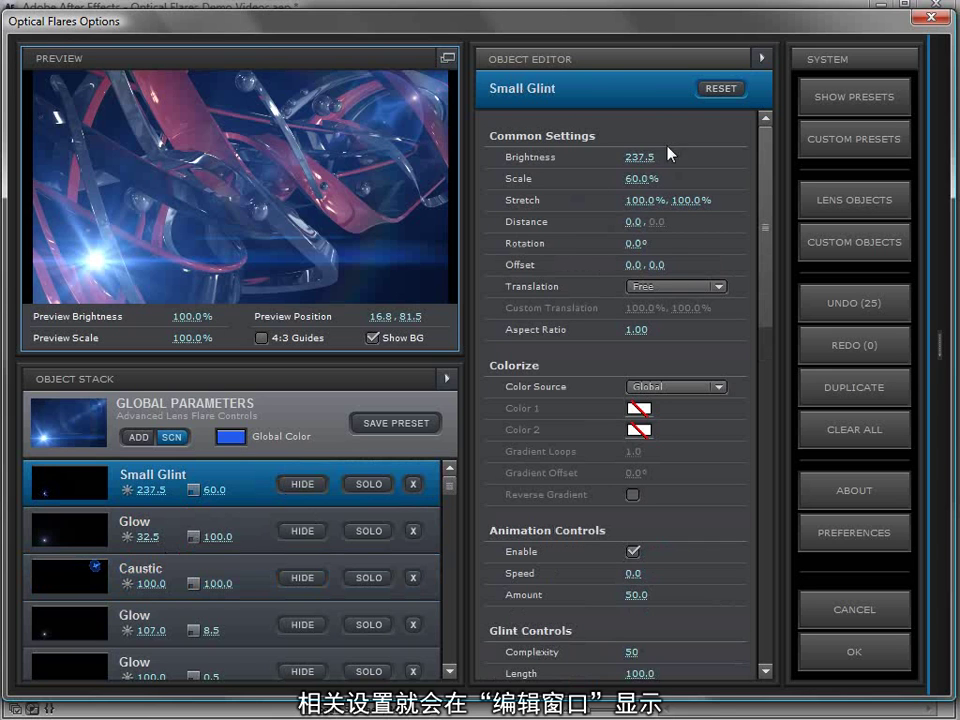
{"action": "left_click_drag", "start_coordinate": [766, 230], "coordinate": [699, 318]}
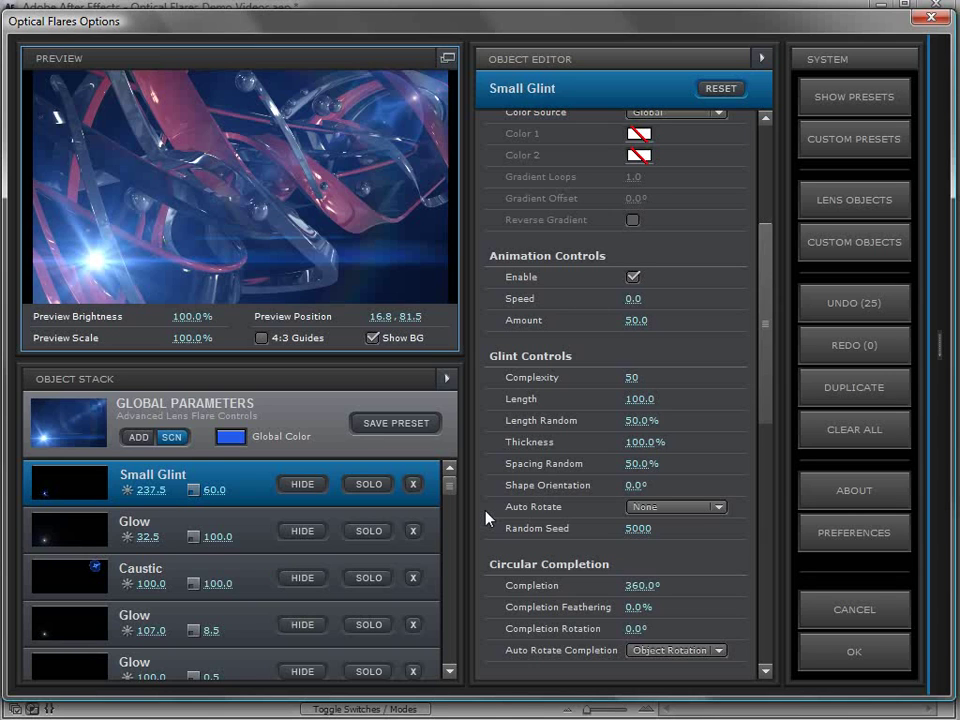
{"action": "right_click", "coordinate": [515, 388]}
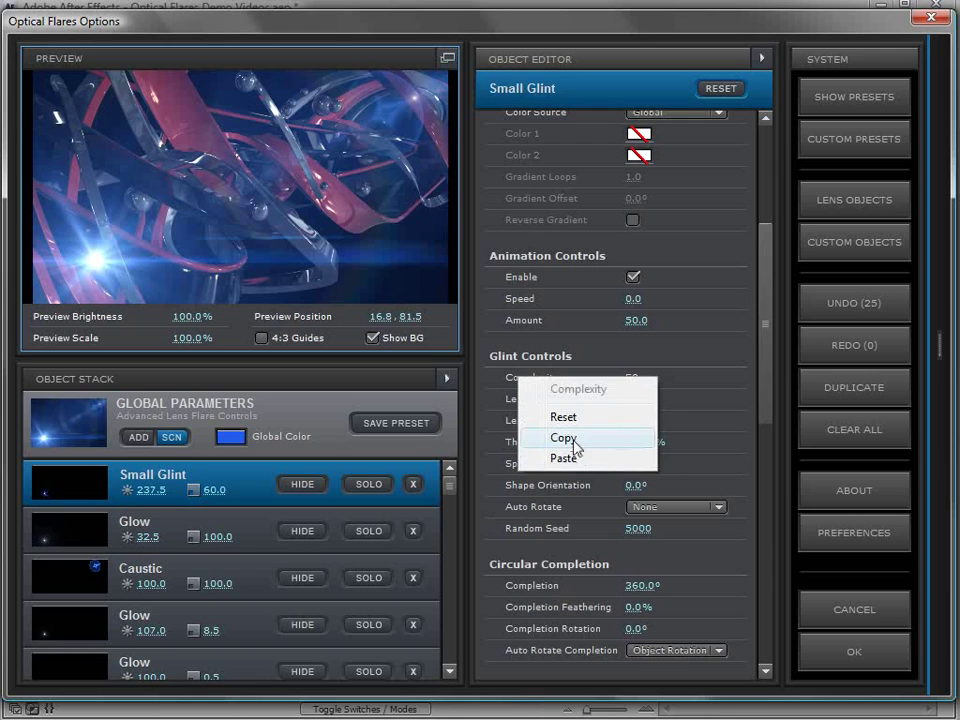
{"action": "left_click", "coordinate": [573, 446]}
{"action": "left_click", "coordinate": [253, 529]}
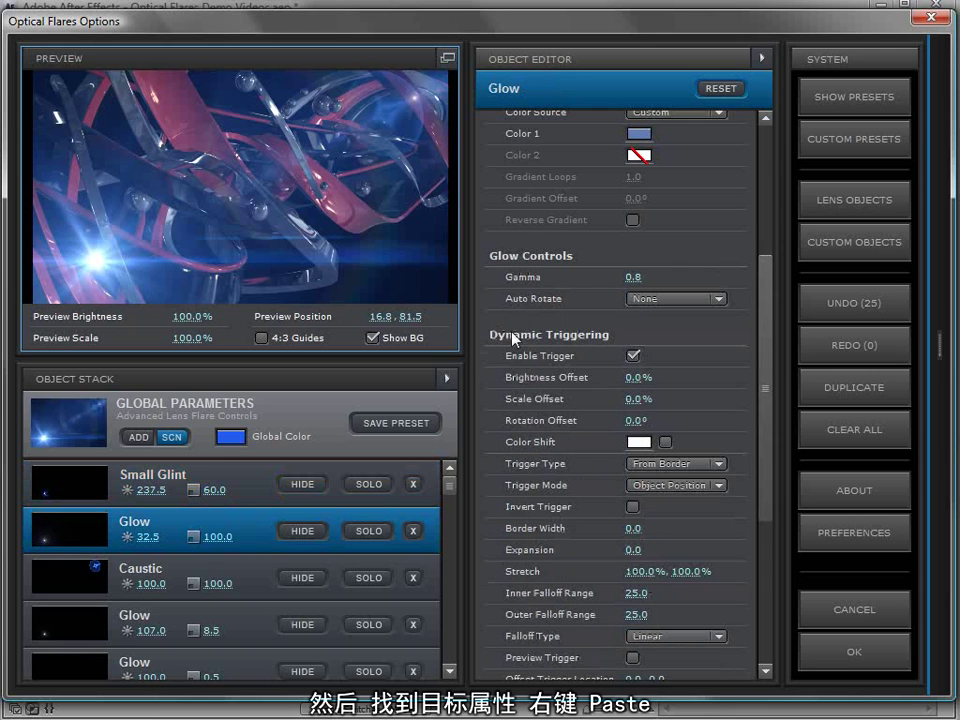
{"action": "right_click", "coordinate": [522, 378]}
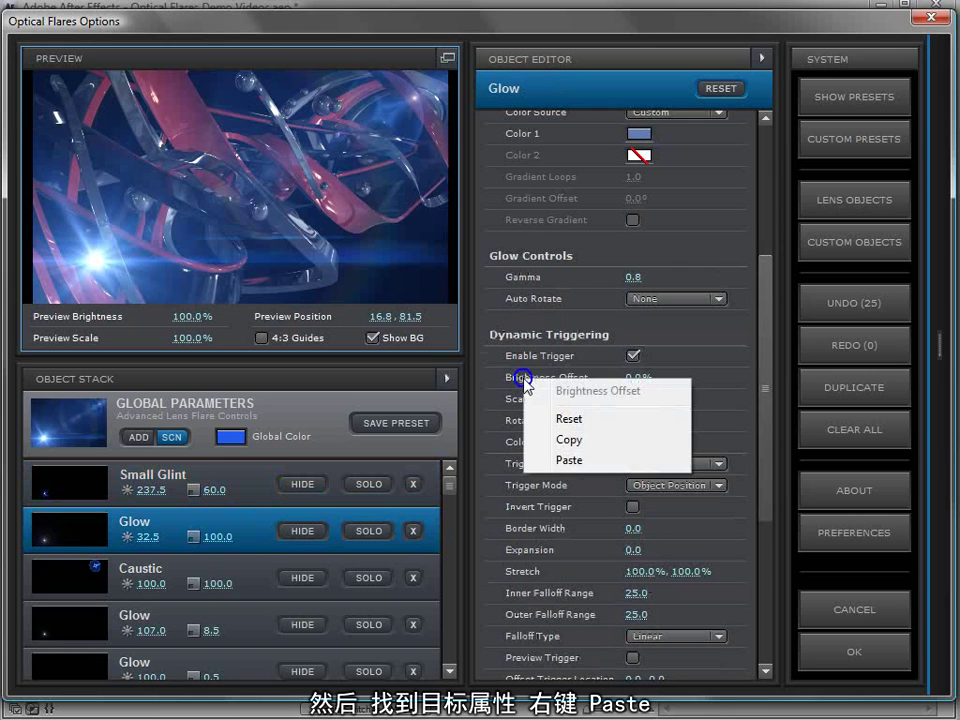
{"action": "left_click", "coordinate": [568, 460]}
{"action": "left_click", "coordinate": [632, 355]}
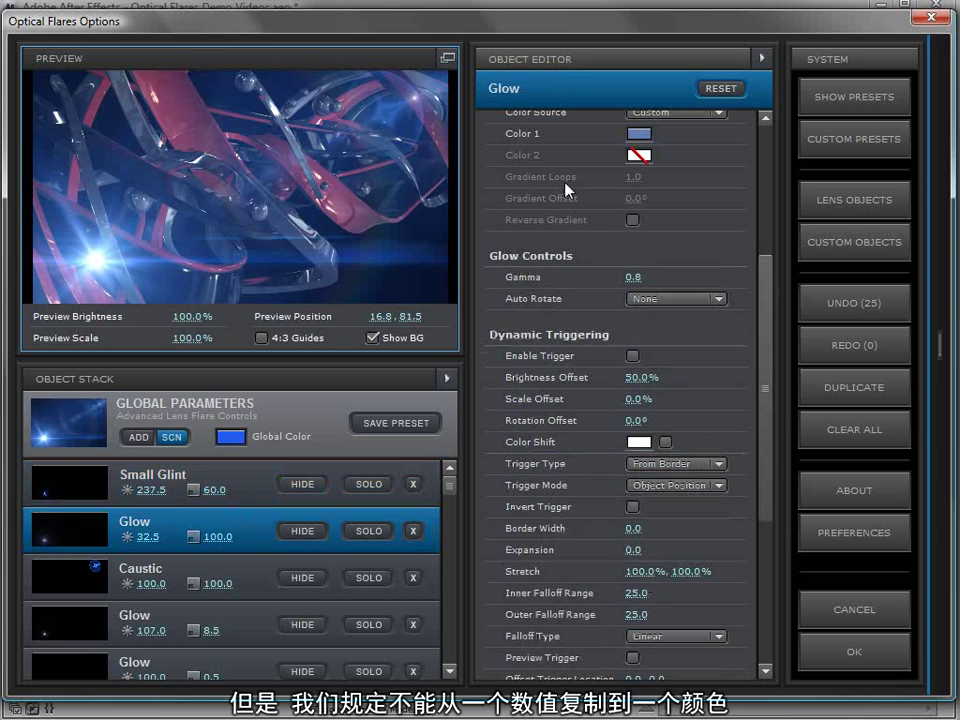
{"action": "right_click", "coordinate": [532, 140]}
{"action": "left_click", "coordinate": [576, 191]}
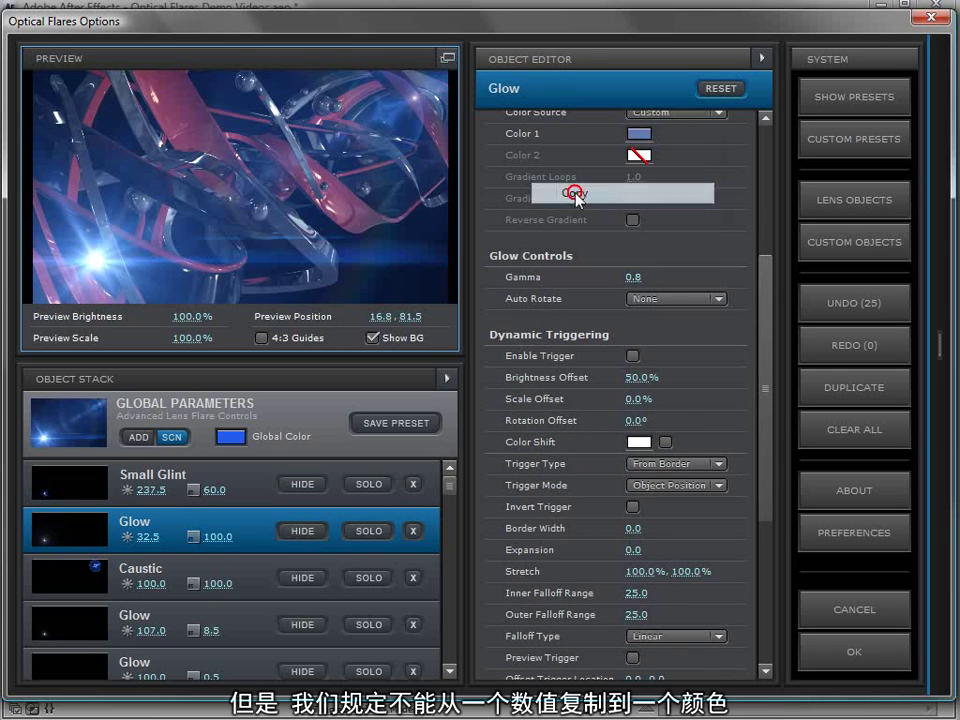
{"action": "right_click", "coordinate": [545, 378]}
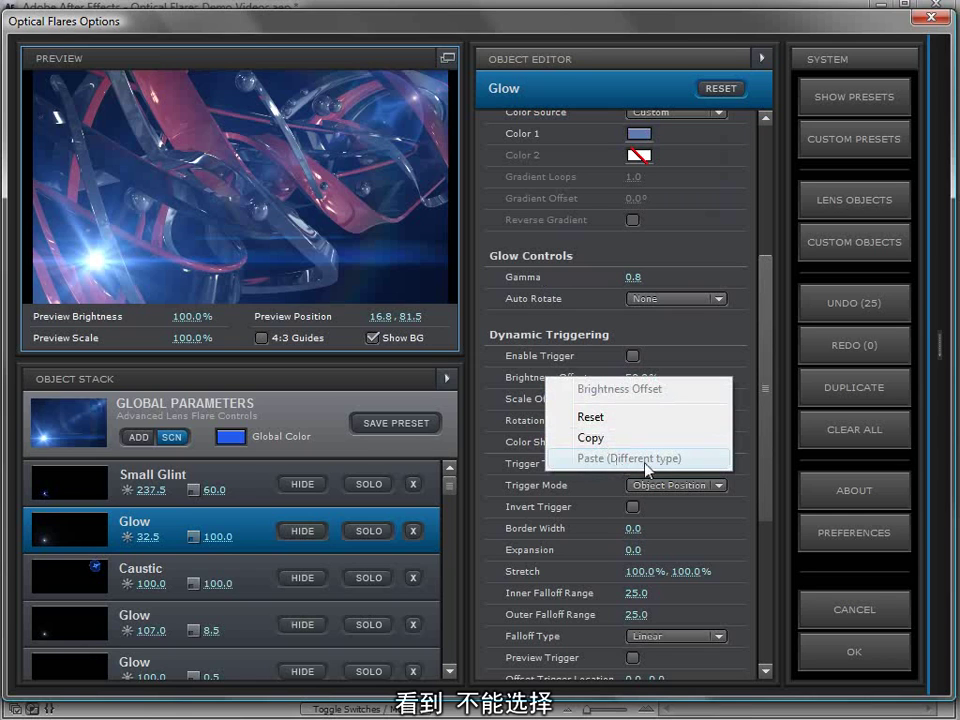
{"action": "left_click", "coordinate": [555, 427]}
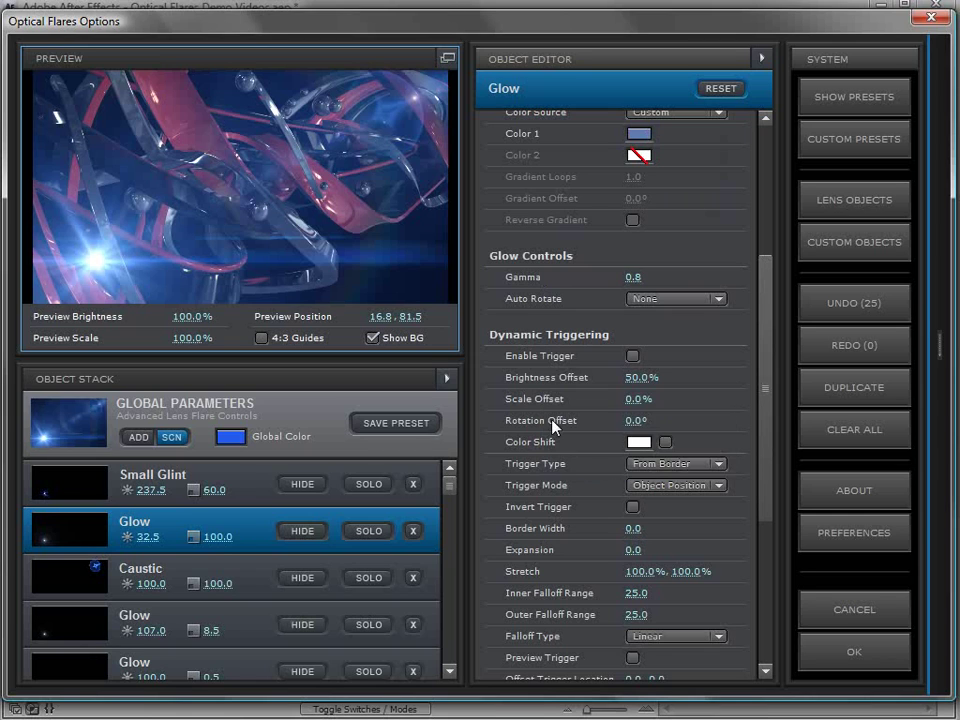
{"action": "scroll", "coordinate": [752, 448], "scroll_direction": "down", "scroll_amount": 1}
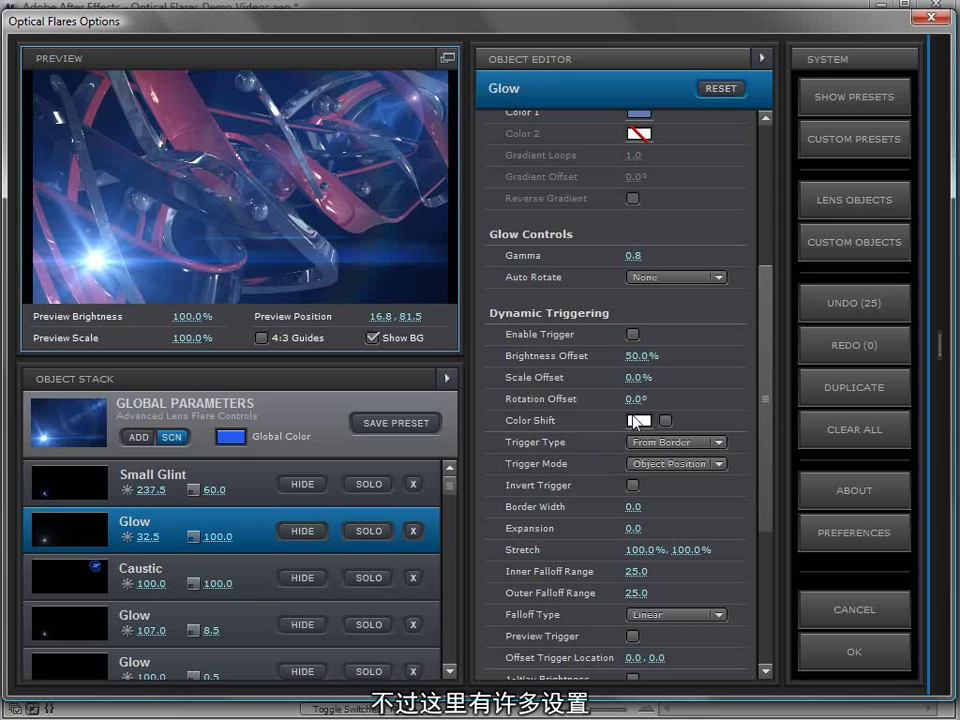
{"action": "right_click", "coordinate": [566, 357]}
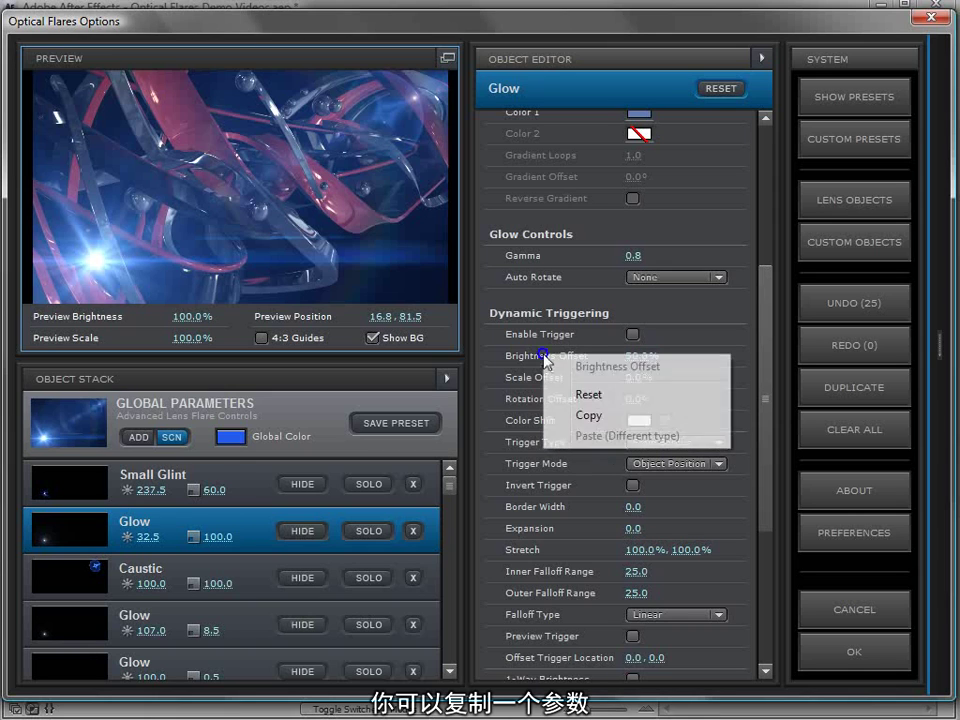
{"action": "left_click", "coordinate": [592, 416]}
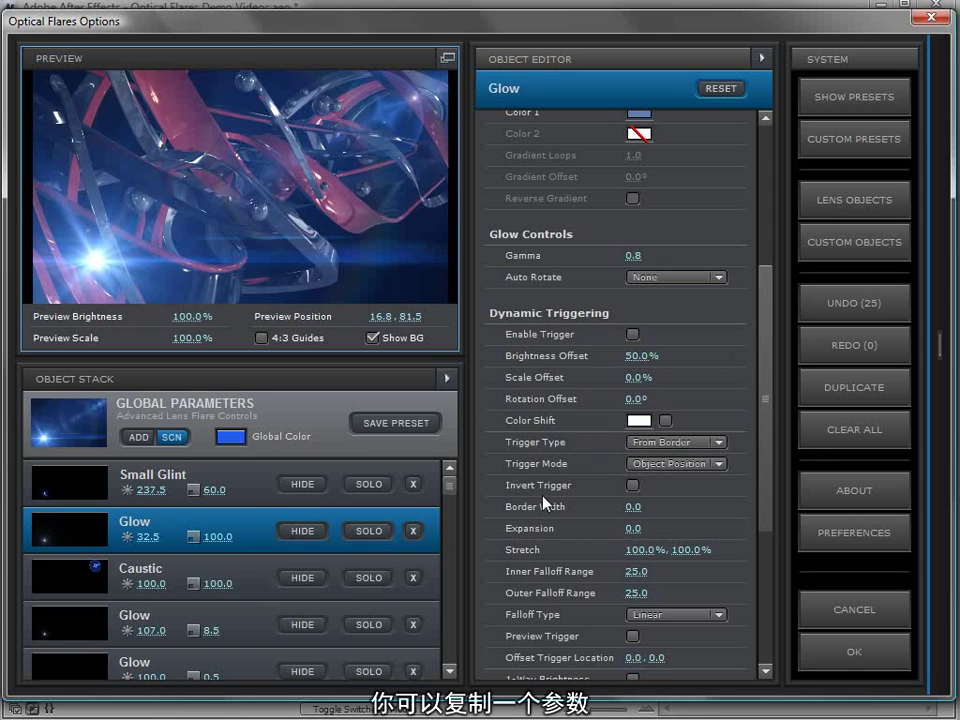
- Copy Glow's Dynamic Triggering group onto Caustic (Brightness Offset 50.0%, Trigger Type From Border)
{"action": "right_click", "coordinate": [527, 316]}
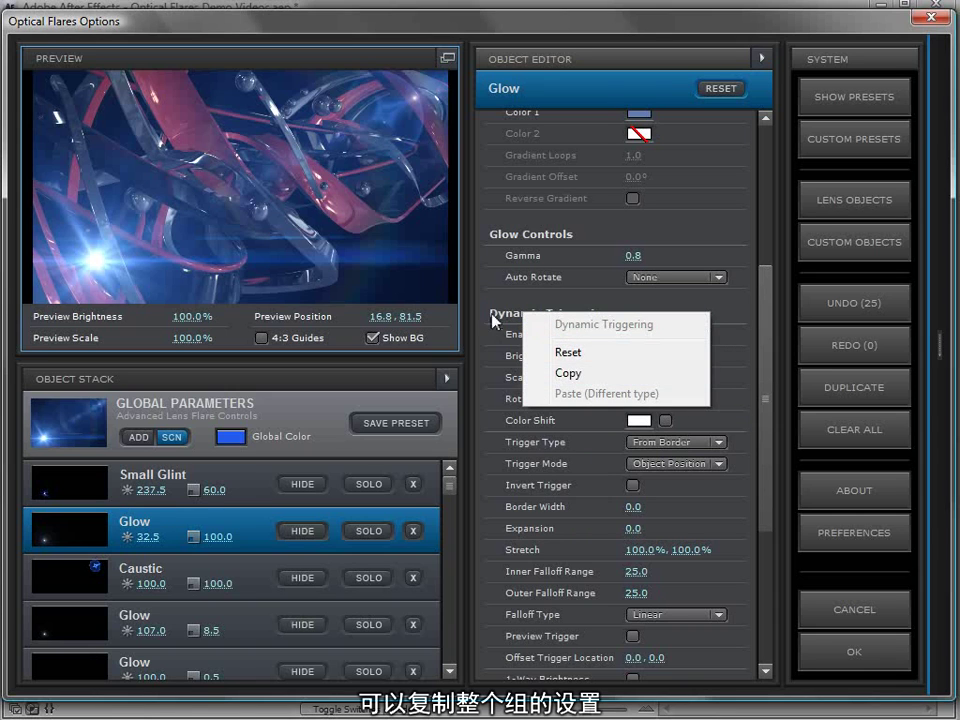
{"action": "right_click", "coordinate": [509, 314]}
{"action": "left_click", "coordinate": [557, 373]}
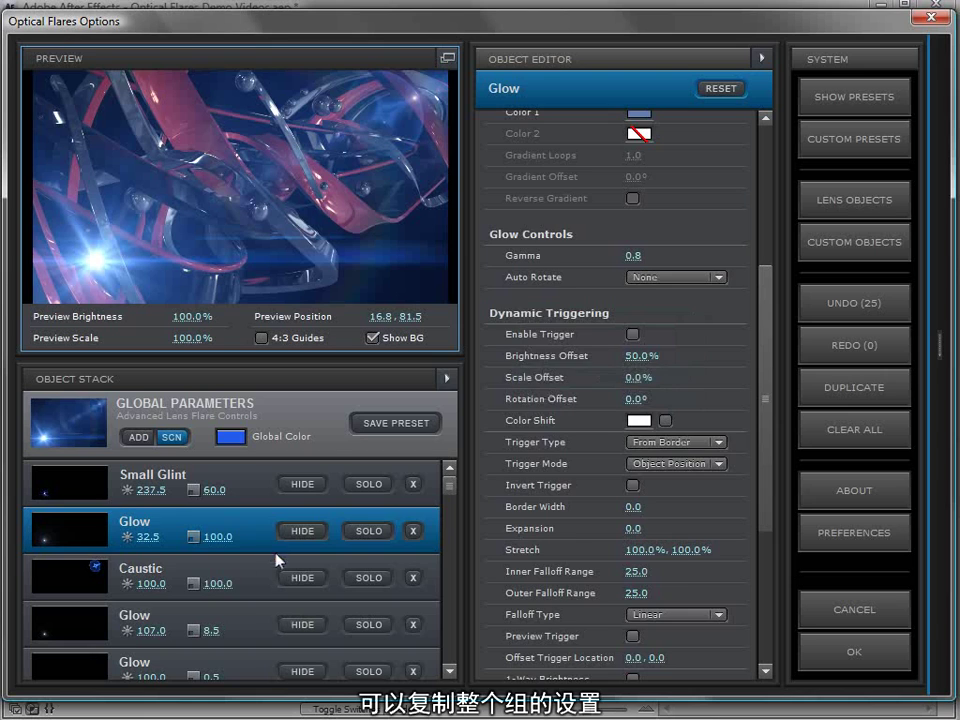
{"action": "left_click", "coordinate": [274, 572]}
{"action": "scroll", "coordinate": [707, 306], "scroll_direction": "down", "scroll_amount": 5}
{"action": "right_click", "coordinate": [528, 253]}
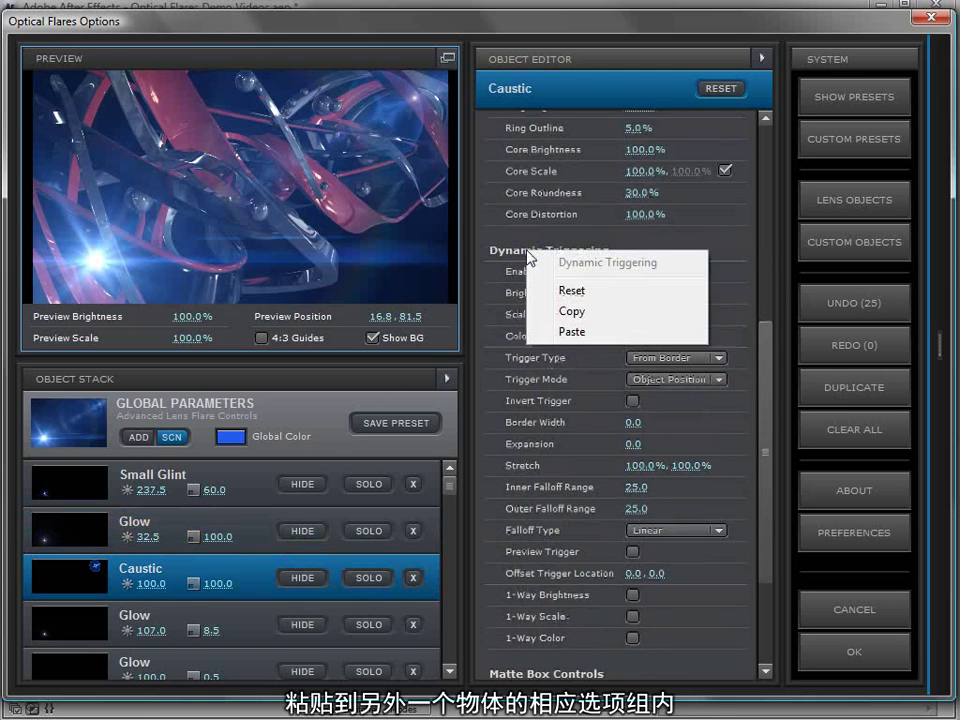
{"action": "left_click", "coordinate": [569, 332]}
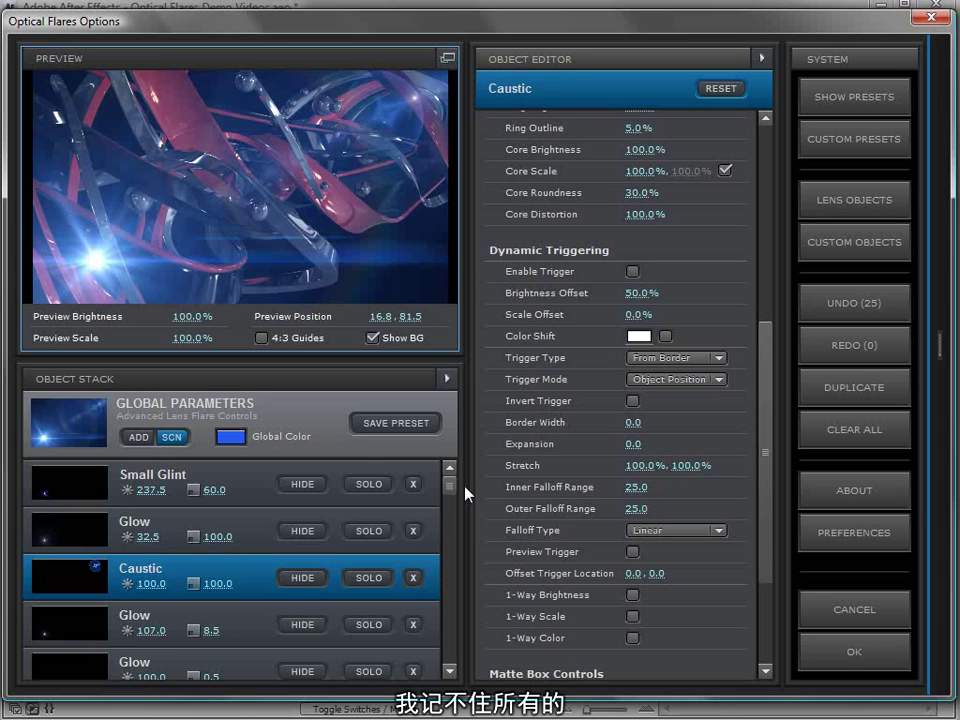
{"action": "left_click", "coordinate": [251, 580]}
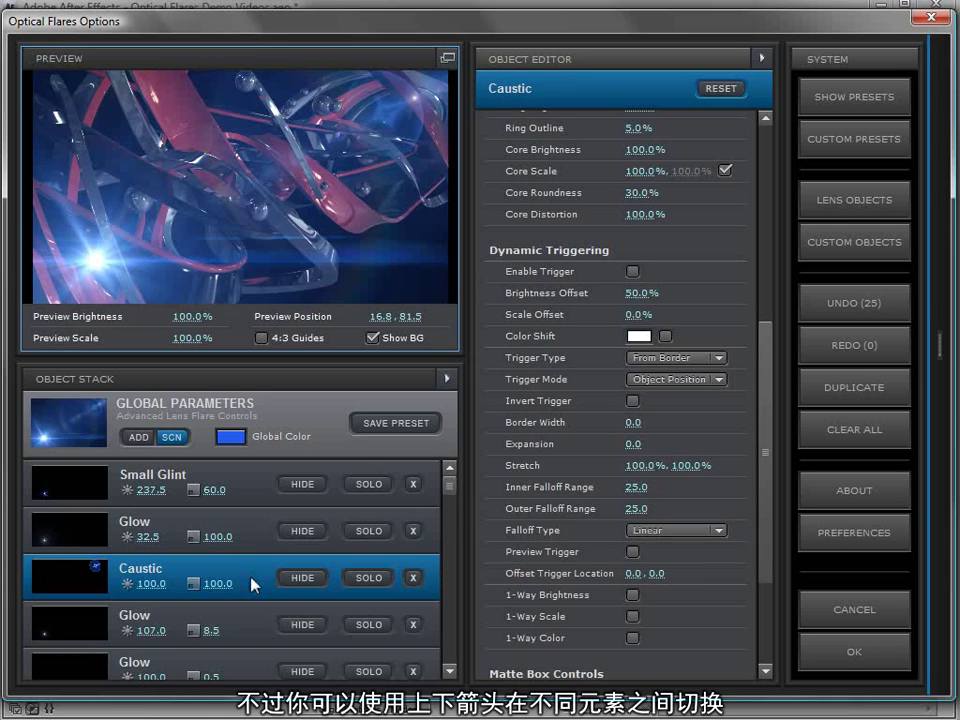
{"action": "key", "text": "Up"}
{"action": "key", "text": "Up"}
{"action": "key", "text": "Down"}
{"action": "key", "text": "Down"}
{"action": "key", "text": "Down"}
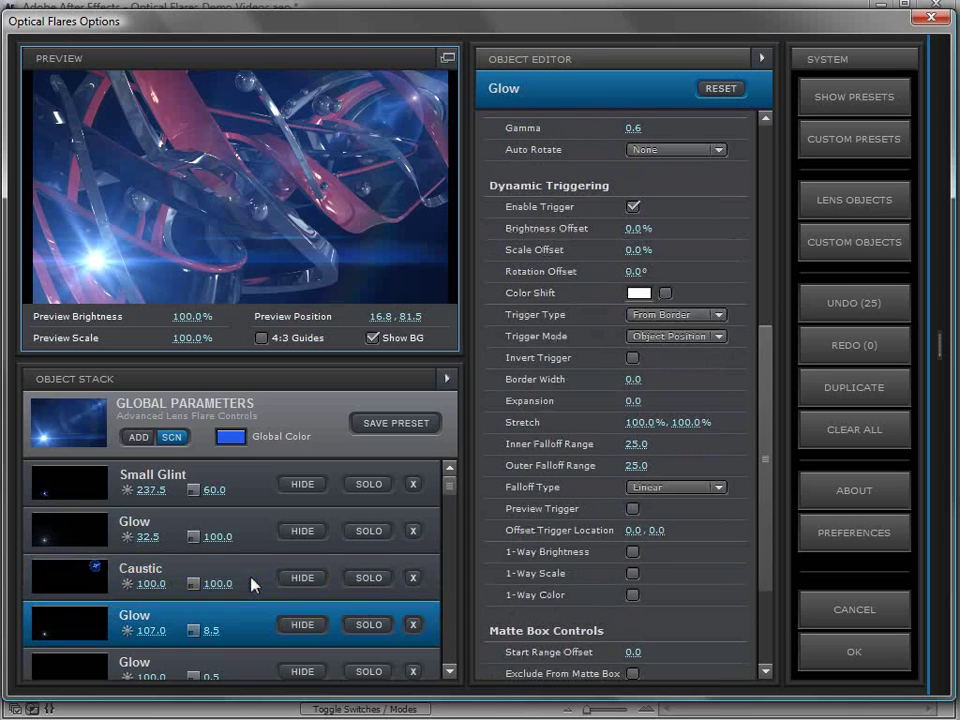
{"action": "left_click", "coordinate": [254, 579]}
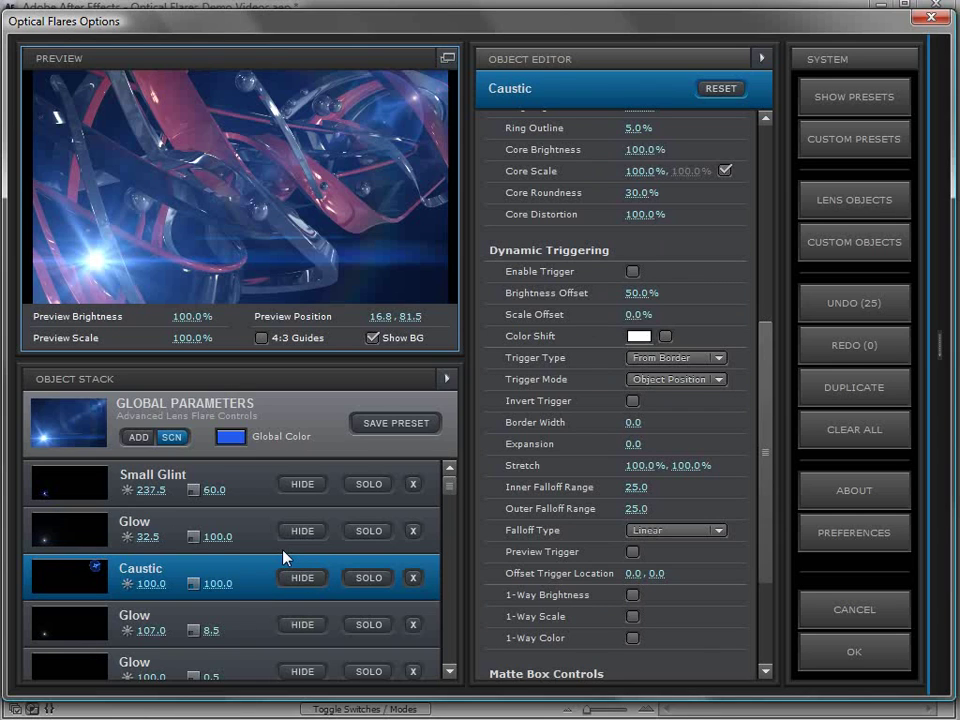
{"action": "key", "text": "ctrl+d"}
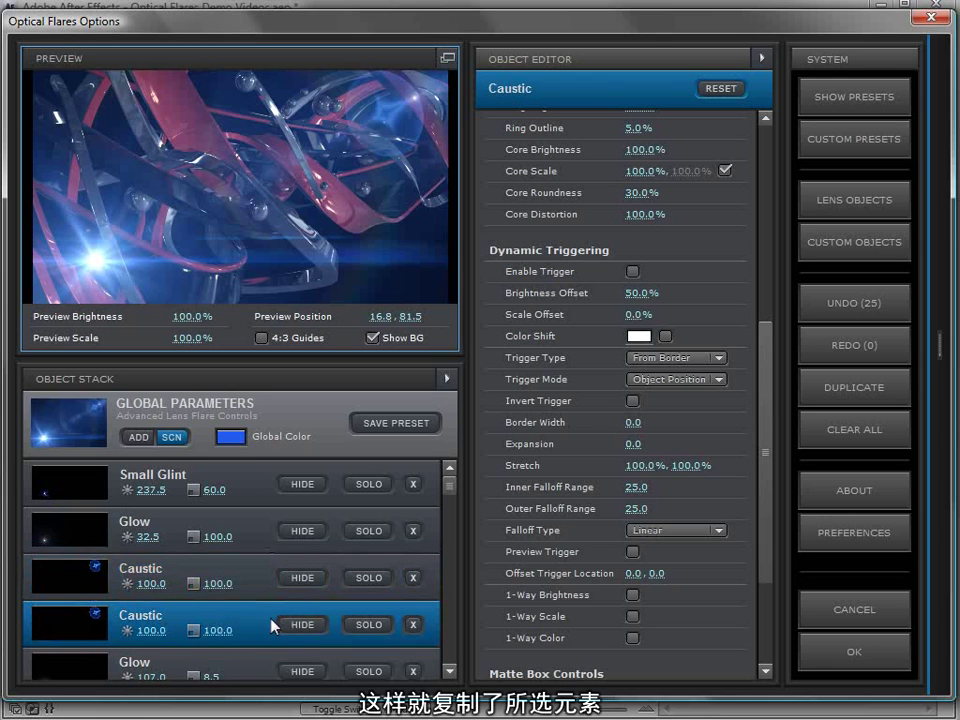
{"action": "key", "text": "ctrl+z"}
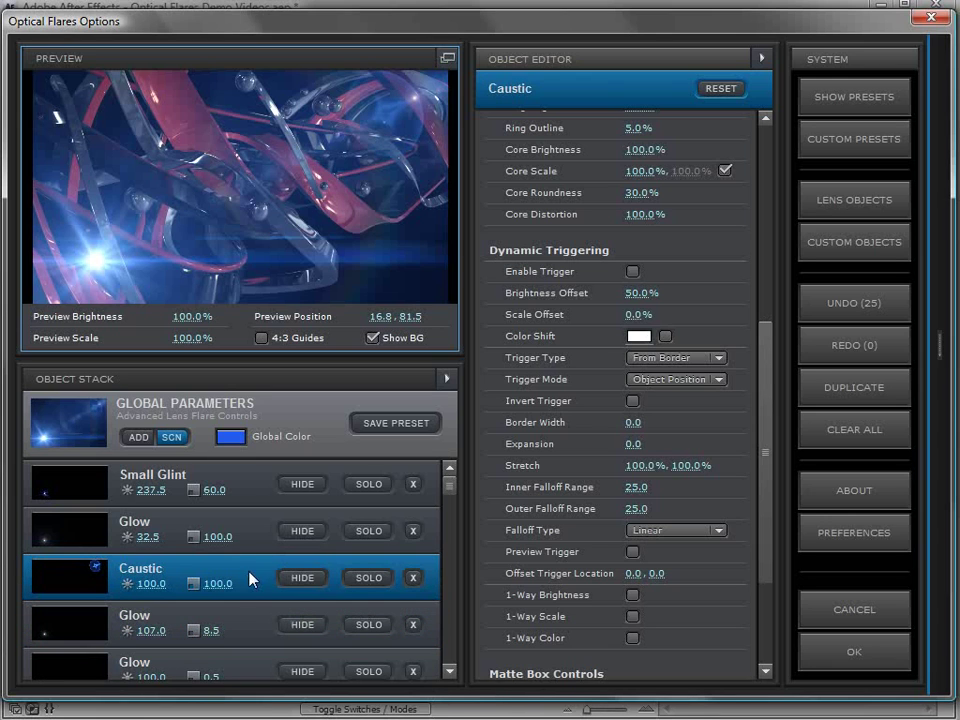
{"action": "left_click", "coordinate": [838, 392]}
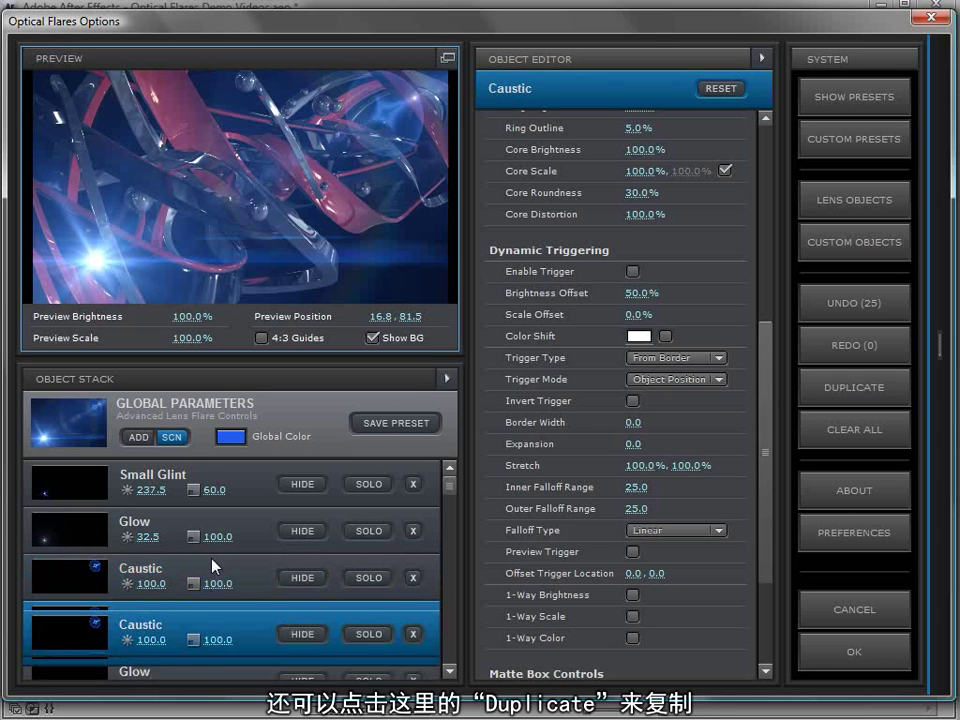
{"action": "left_click", "coordinate": [413, 624]}
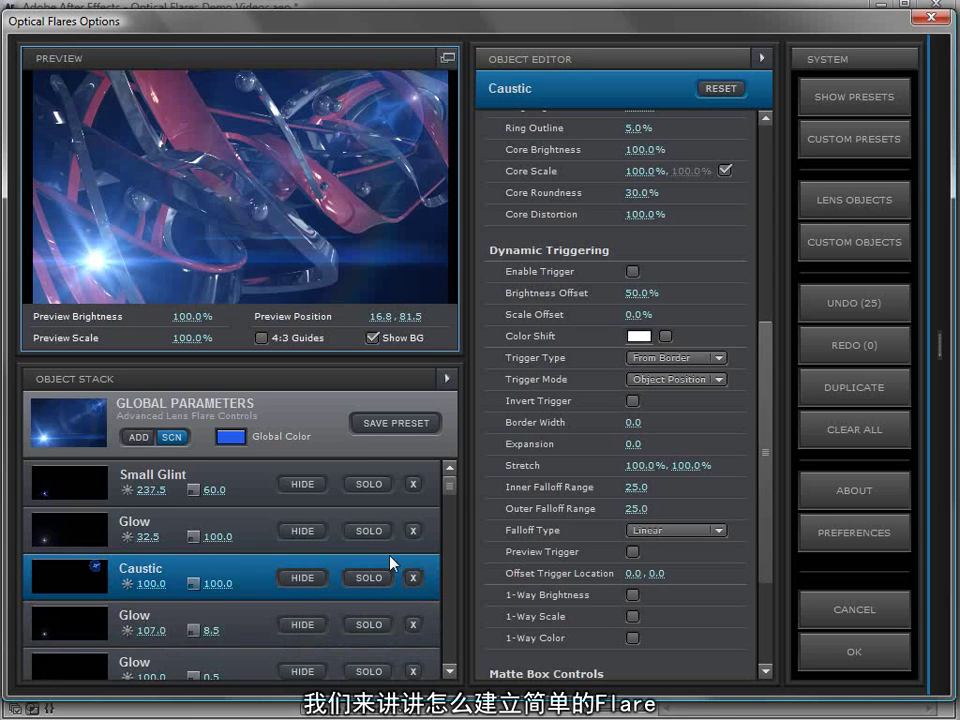
- Clear all flare elements, turn off Show BG, and bring up the Lens Objects browser
{"action": "left_click", "coordinate": [814, 431]}
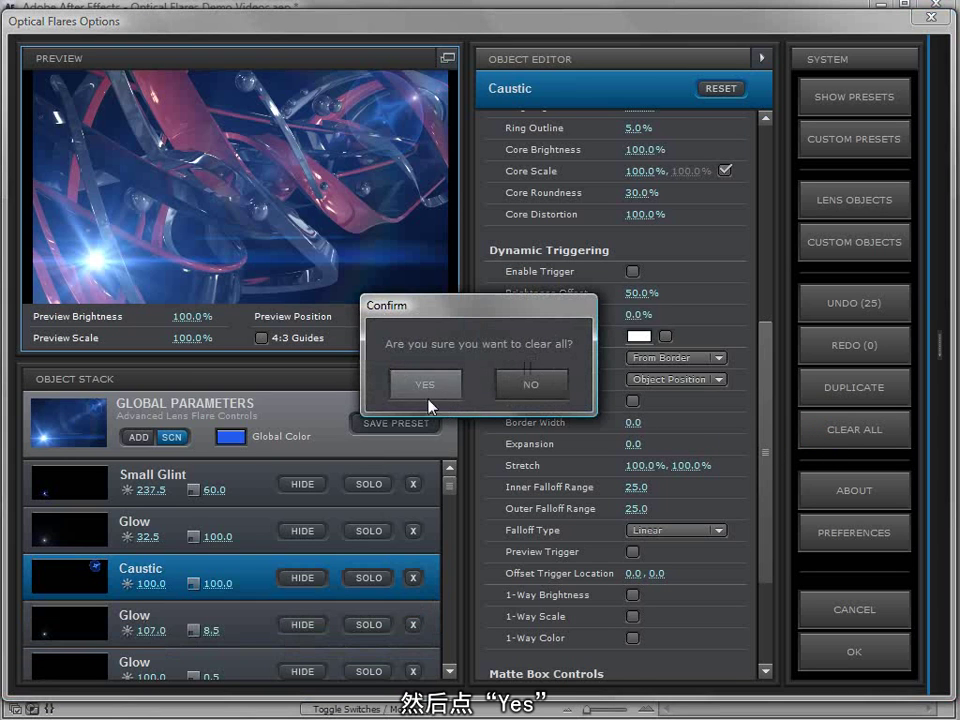
{"action": "left_click", "coordinate": [428, 386]}
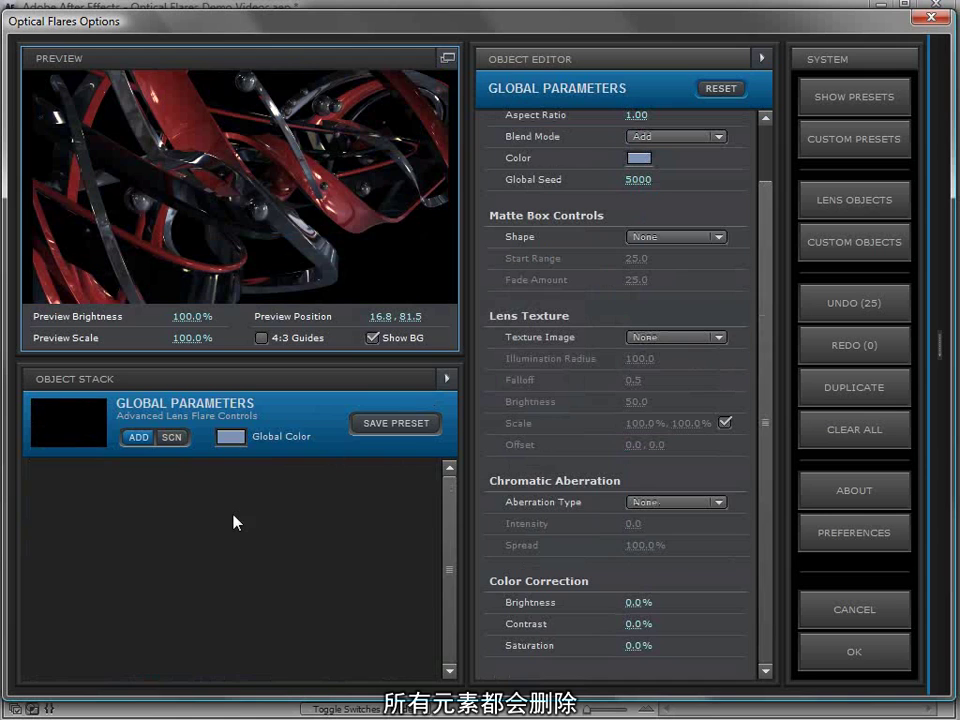
{"action": "left_click", "coordinate": [373, 338]}
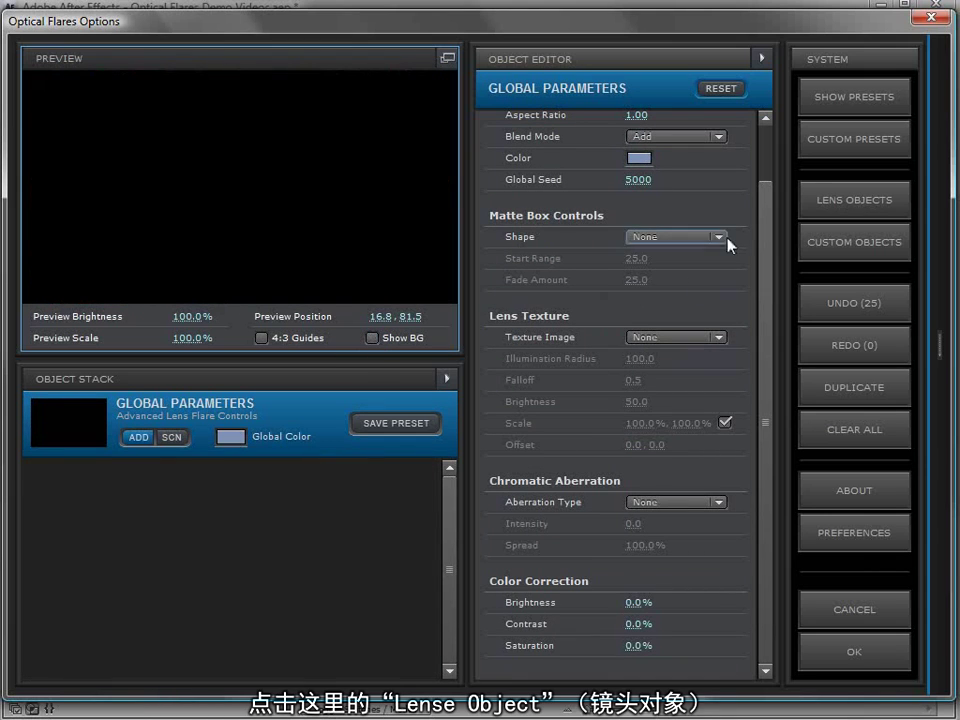
{"action": "left_click", "coordinate": [833, 200]}
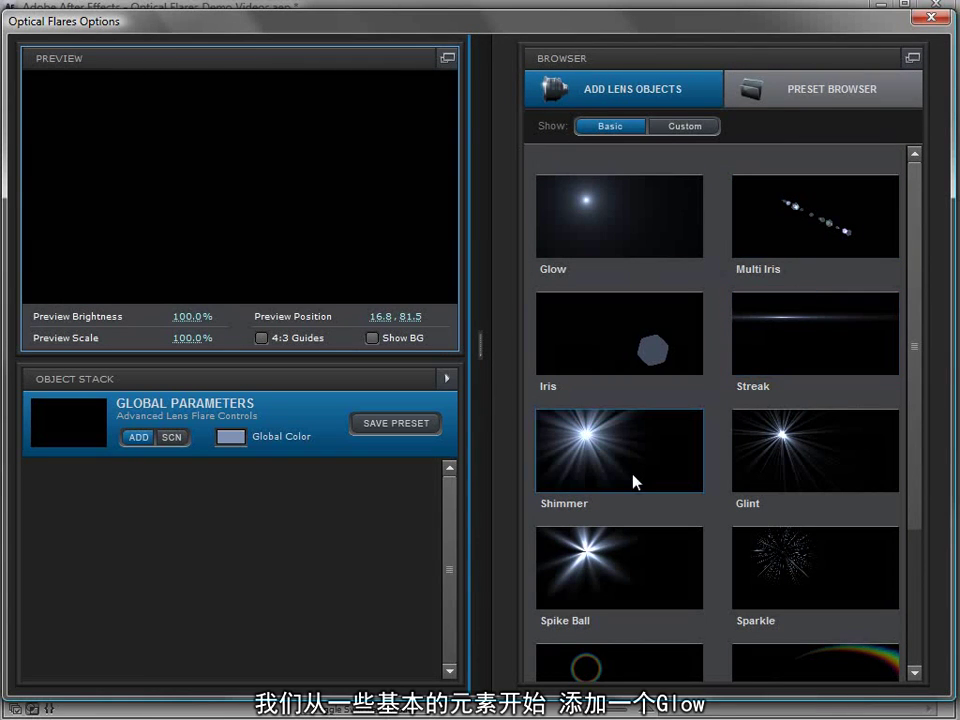
- Add Glow, Multi Iris, Spike Ball and Streak elements, placing the flare upper left
{"action": "left_click", "coordinate": [594, 216]}
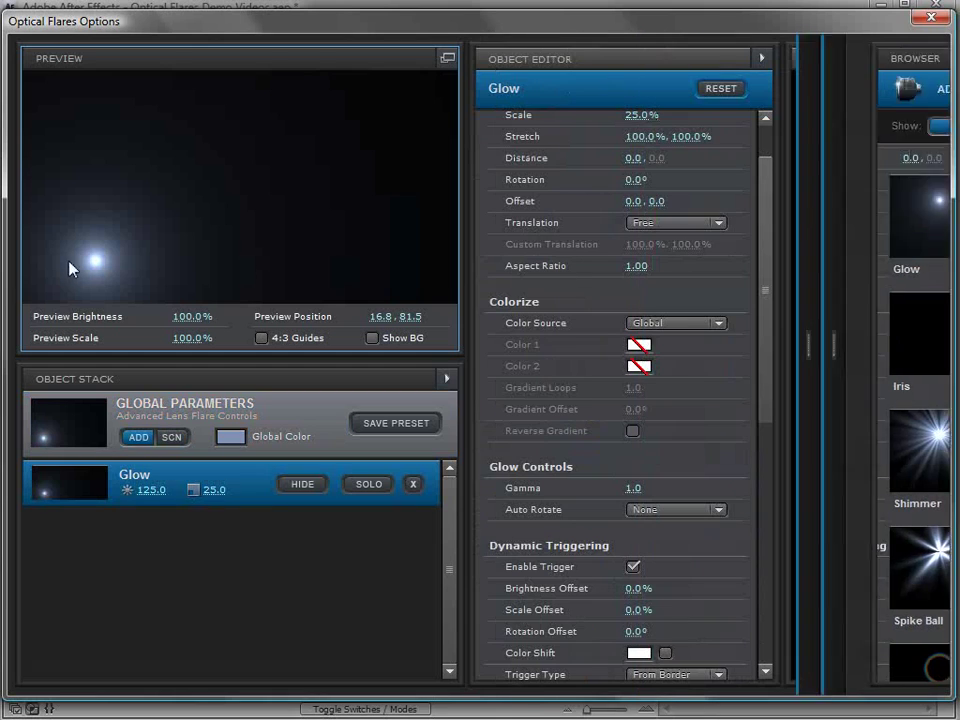
{"action": "left_click_drag", "start_coordinate": [70, 268], "coordinate": [140, 165]}
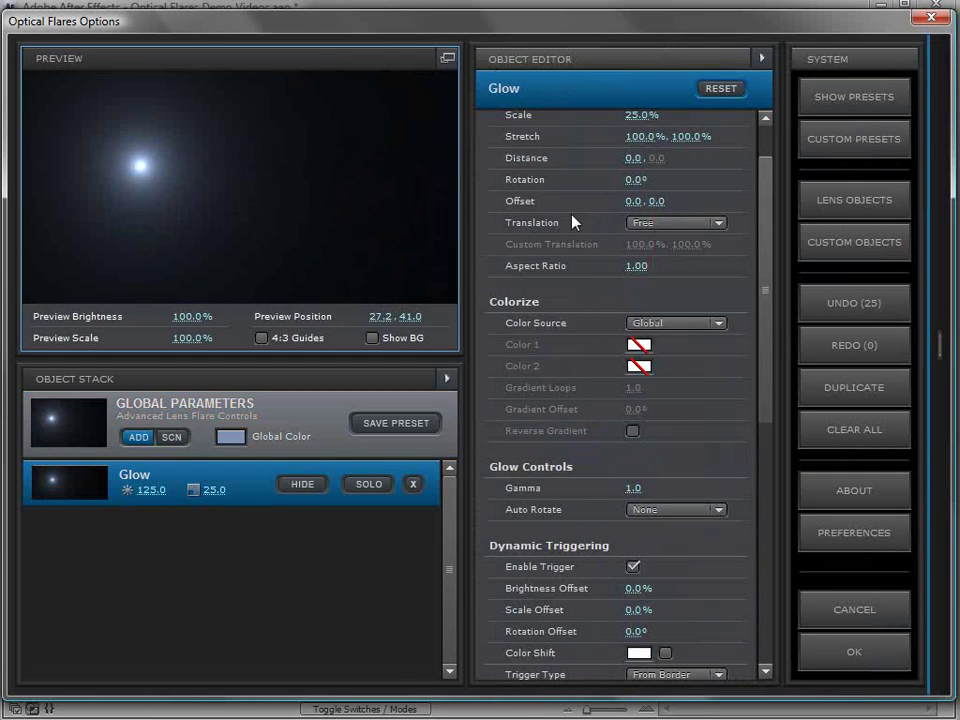
{"action": "left_click", "coordinate": [812, 202]}
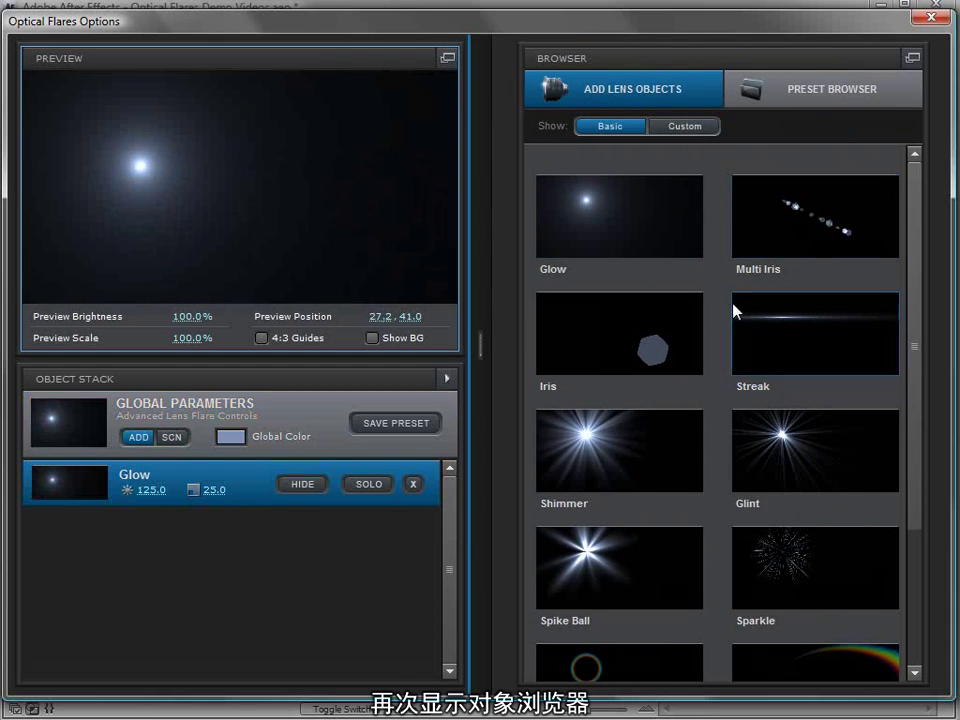
{"action": "left_click", "coordinate": [800, 225]}
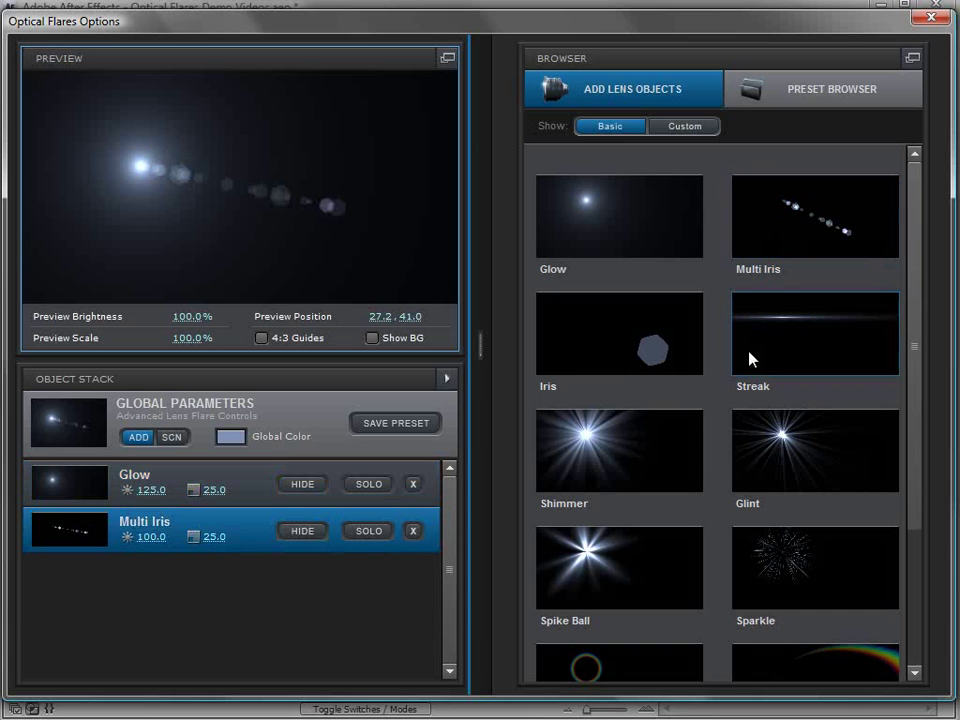
{"action": "left_click", "coordinate": [596, 566]}
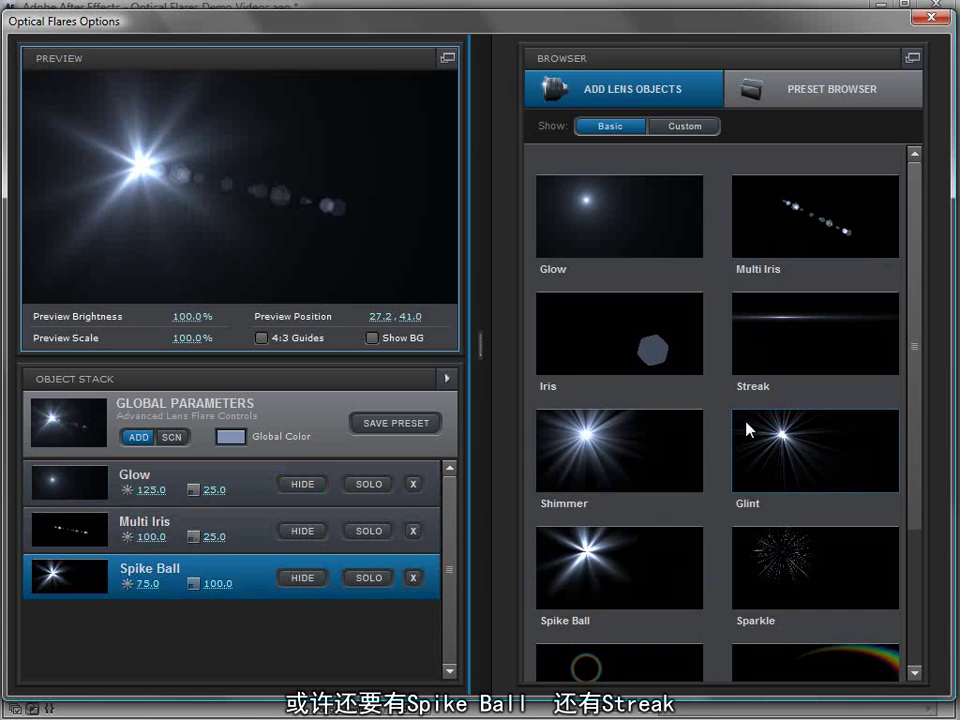
{"action": "left_click", "coordinate": [780, 339]}
{"action": "mouse_move", "coordinate": [112, 127]}
{"action": "left_mouse_down"}
{"action": "mouse_move", "coordinate": [236, 154]}
{"action": "mouse_move", "coordinate": [375, 210]}
{"action": "mouse_move", "coordinate": [113, 140]}
{"action": "mouse_move", "coordinate": [154, 120]}
{"action": "left_mouse_up"}
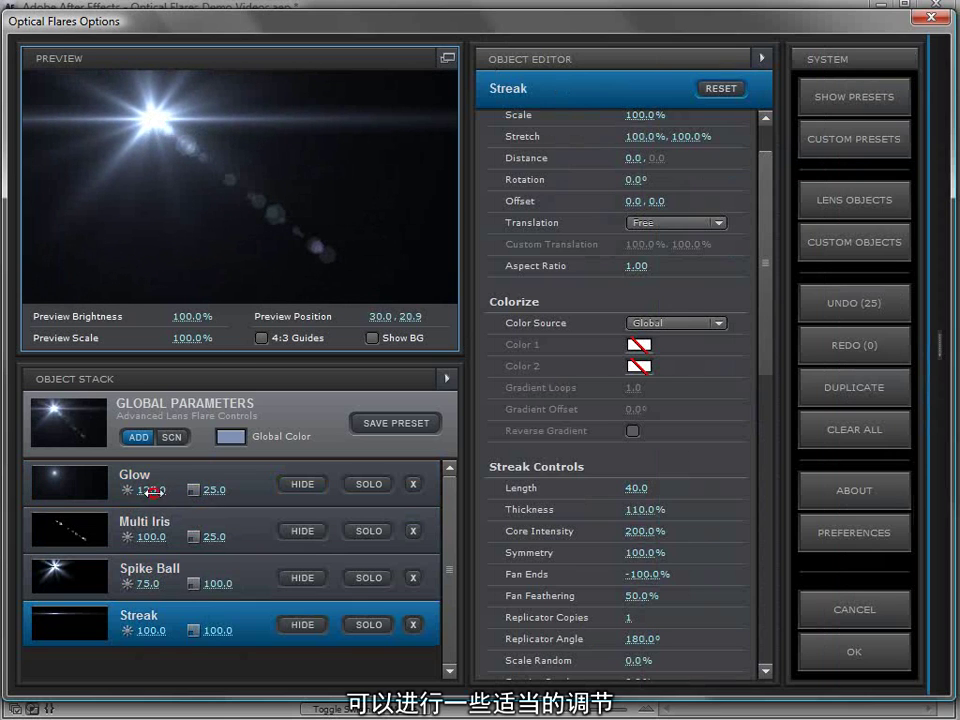
- Set Glow brightness to 120.5, and Spike Ball scale to 58.5 and brightness to 65.5
{"action": "mouse_move", "coordinate": [155, 490]}
{"action": "left_mouse_down"}
{"action": "mouse_move", "coordinate": [120, 492]}
{"action": "mouse_move", "coordinate": [142, 490]}
{"action": "left_mouse_up"}
{"action": "left_click_drag", "start_coordinate": [214, 583], "coordinate": [133, 584]}
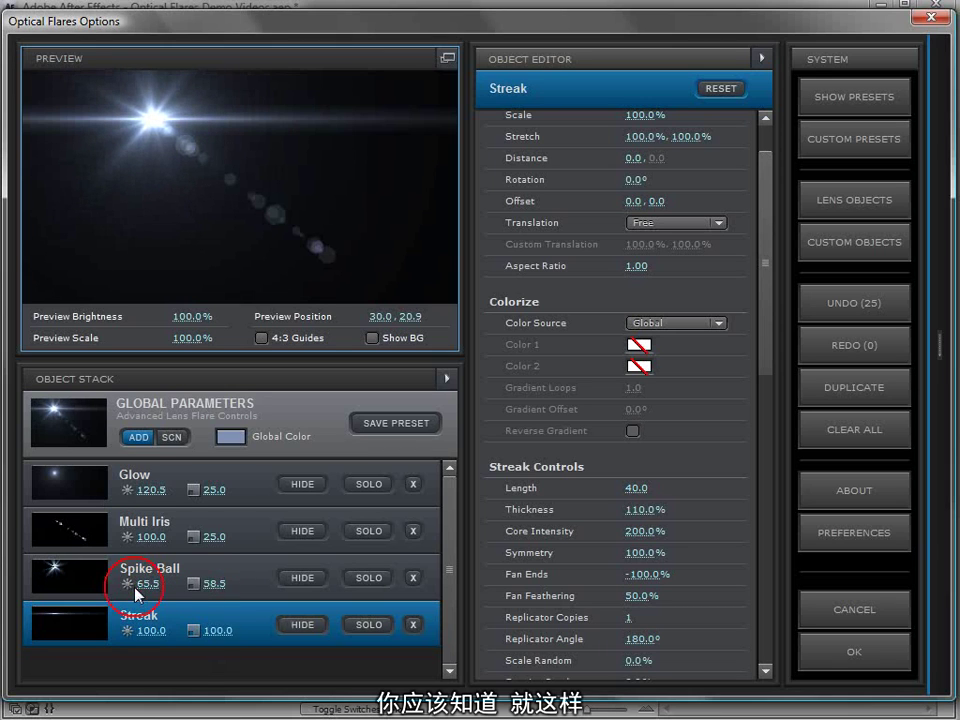
{"action": "left_click_drag", "start_coordinate": [208, 116], "coordinate": [322, 128]}
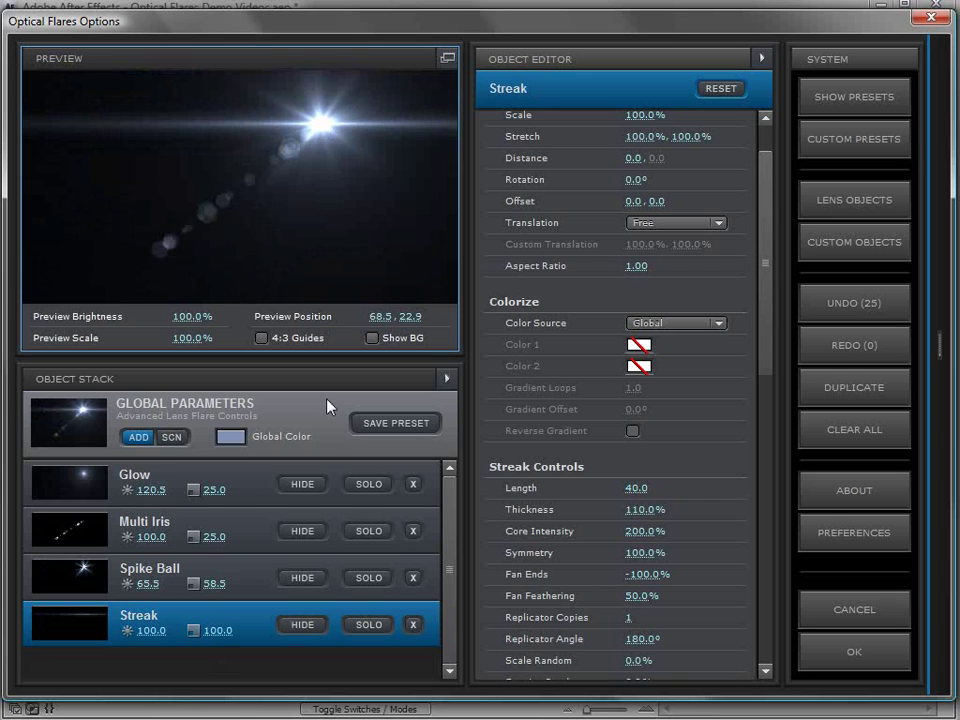
- Set the Global Color swatch to orange D7894A in the Color dialog
{"action": "left_click", "coordinate": [231, 438]}
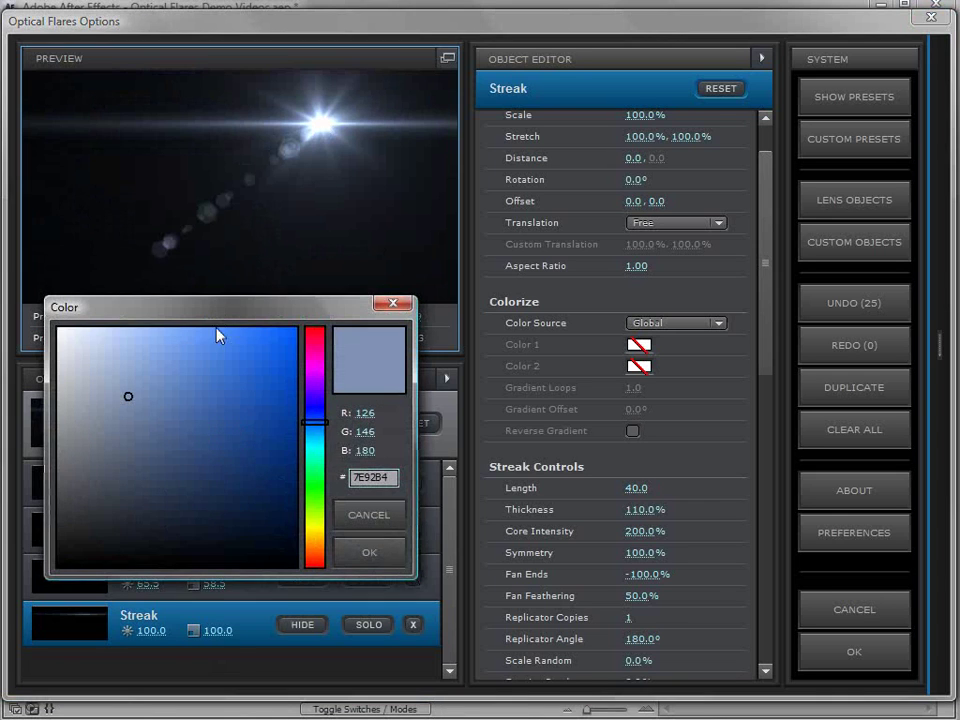
{"action": "left_click_drag", "start_coordinate": [141, 391], "coordinate": [167, 392]}
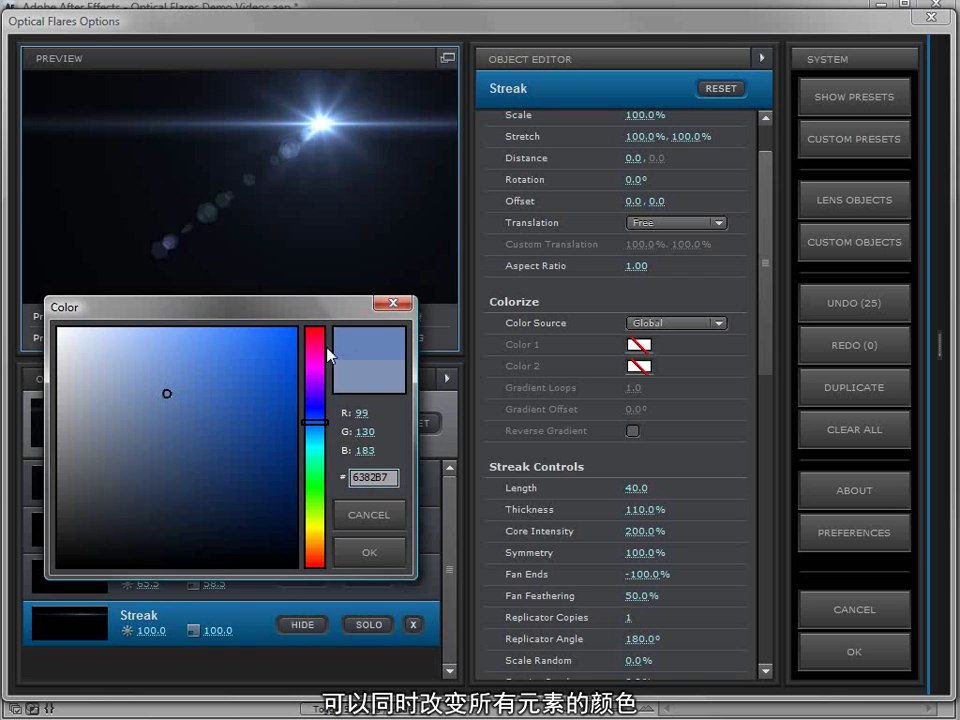
{"action": "left_click_drag", "start_coordinate": [316, 424], "coordinate": [314, 558]}
{"action": "left_click_drag", "start_coordinate": [160, 305], "coordinate": [593, 266]}
{"action": "left_click_drag", "start_coordinate": [600, 356], "coordinate": [658, 348]}
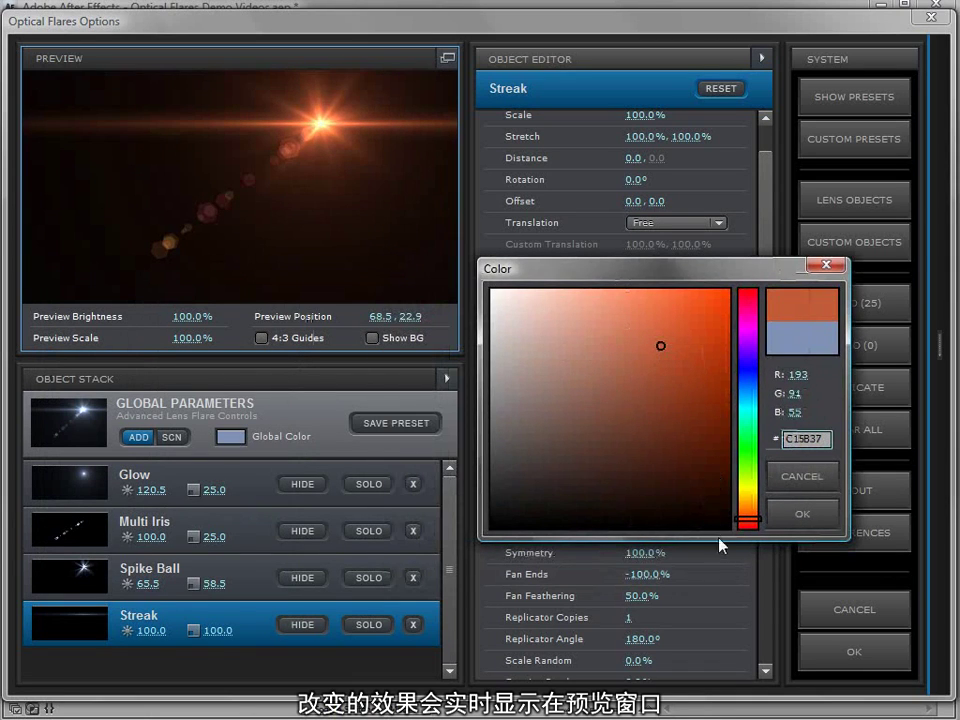
{"action": "left_click_drag", "start_coordinate": [746, 520], "coordinate": [748, 512]}
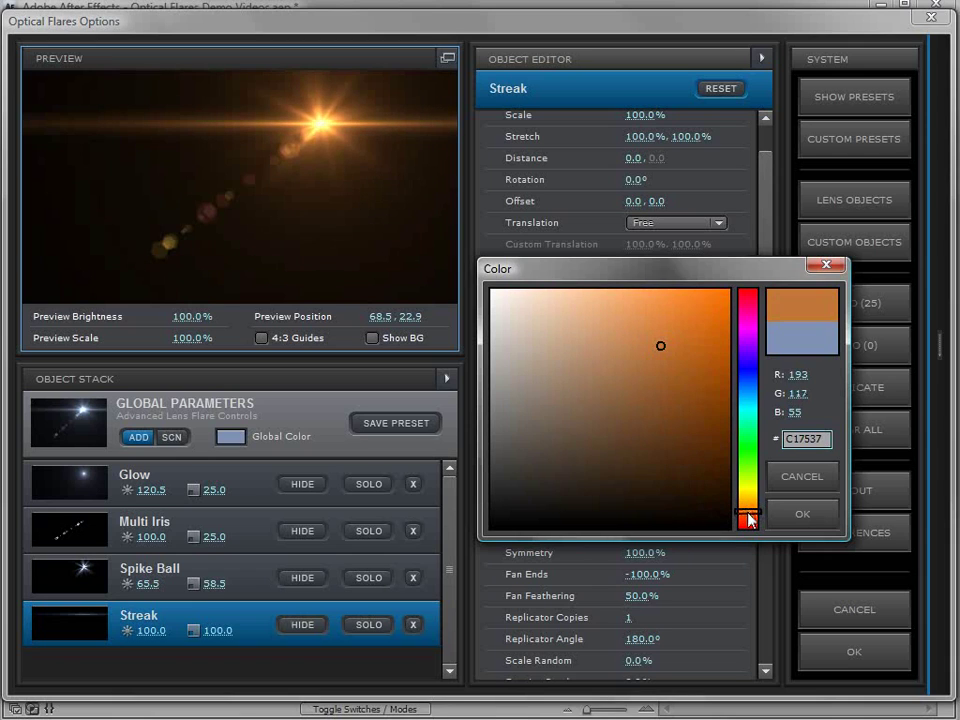
{"action": "left_click_drag", "start_coordinate": [668, 341], "coordinate": [647, 326]}
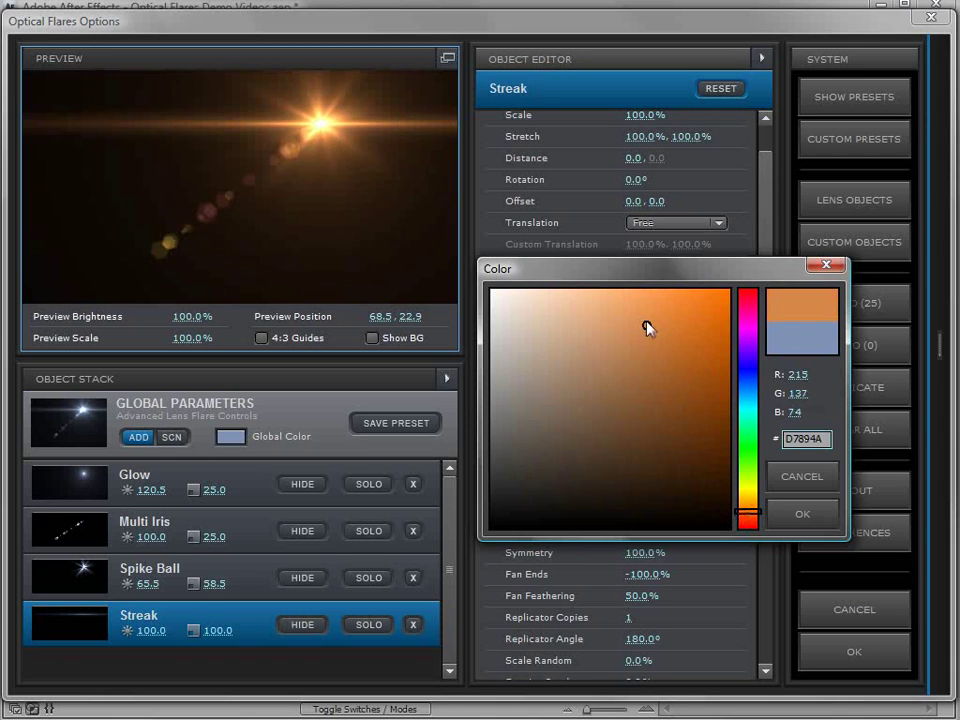
{"action": "left_click", "coordinate": [792, 516]}
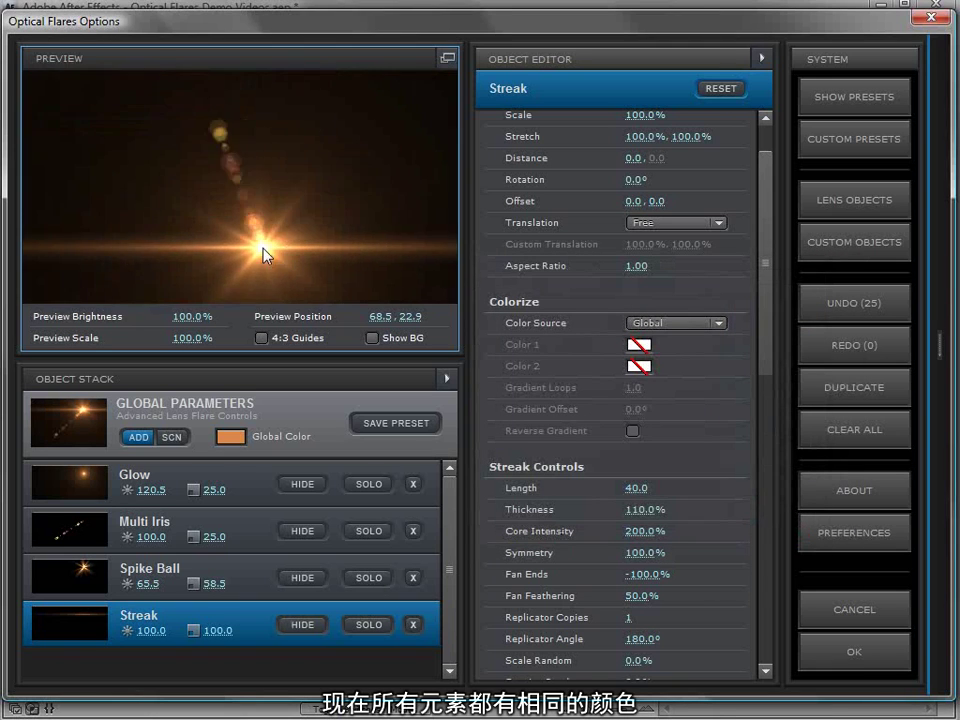
- Set the Streak's Color Source to Custom with a blue Color 1 (0E55CB)
{"action": "left_click", "coordinate": [265, 420]}
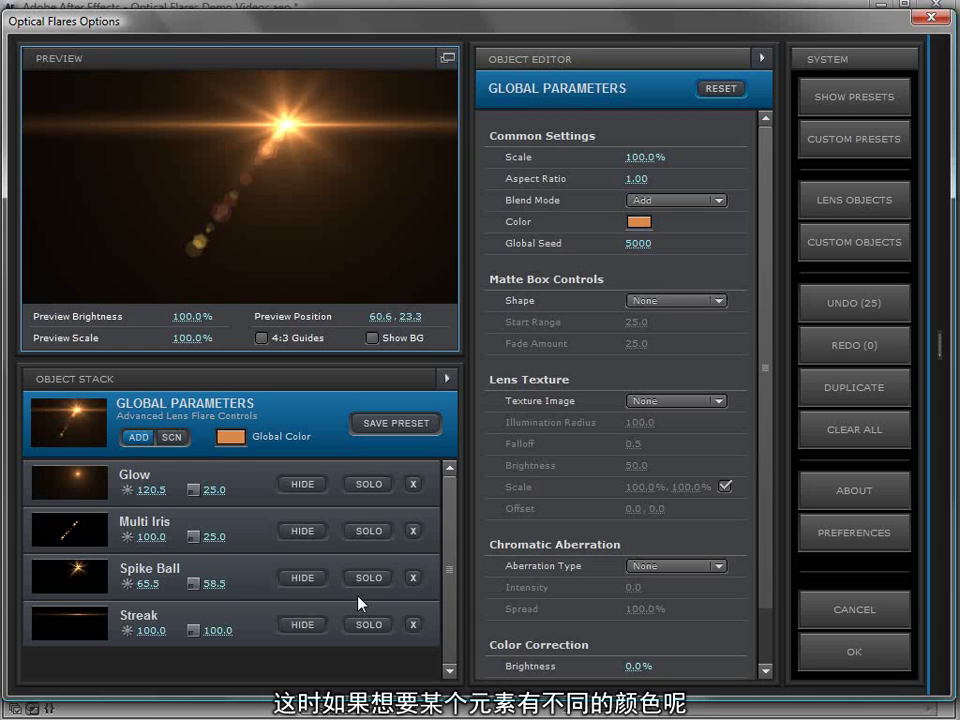
{"action": "left_click", "coordinate": [249, 623]}
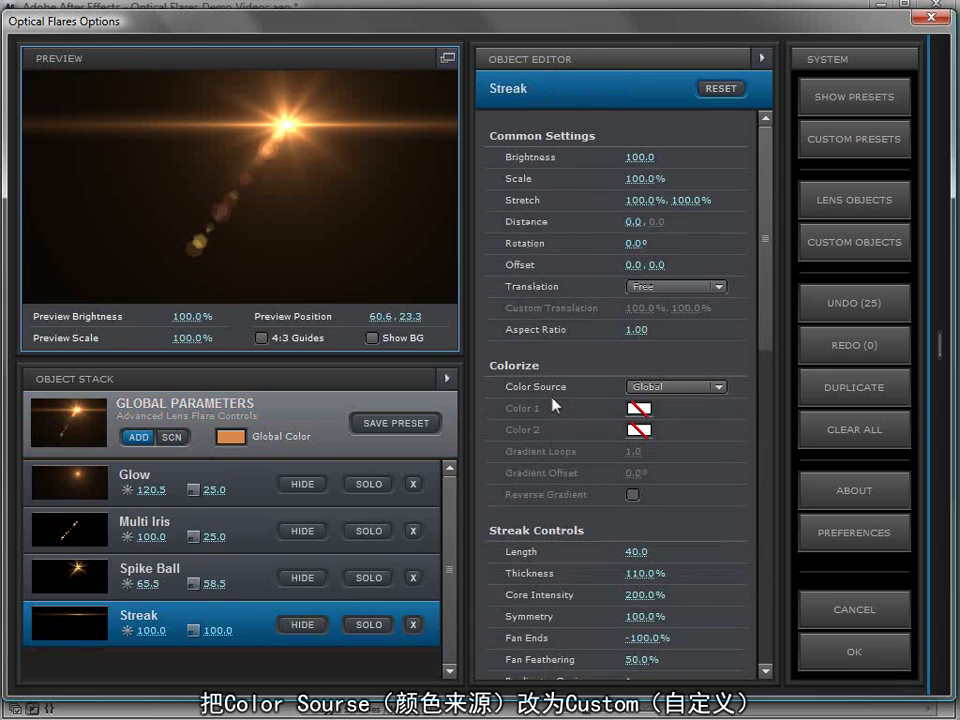
{"action": "left_click", "coordinate": [691, 384]}
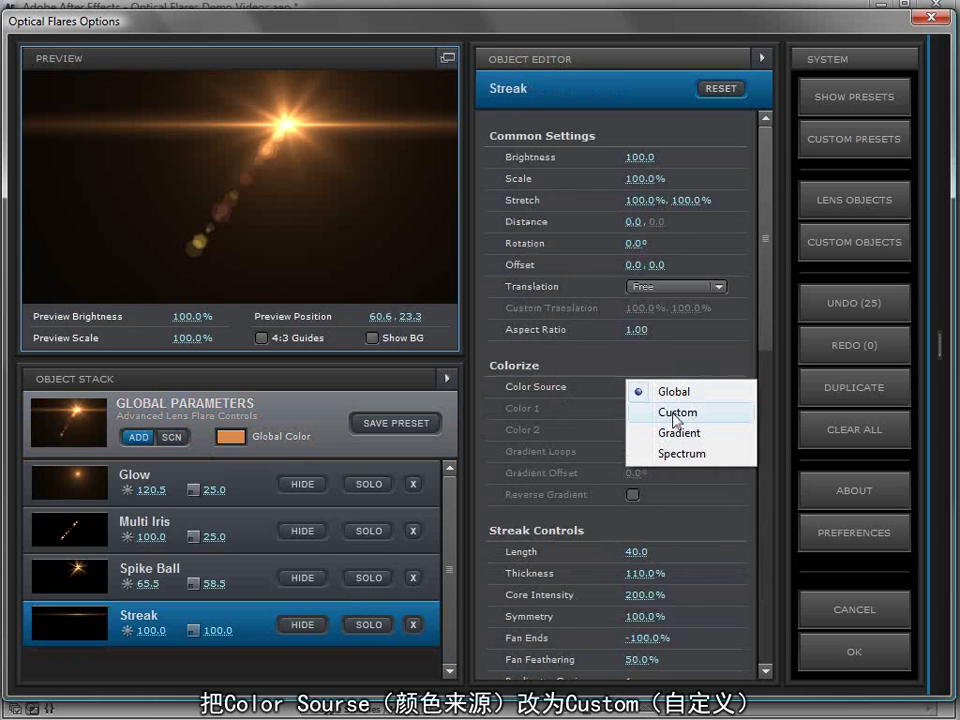
{"action": "left_click", "coordinate": [676, 413]}
{"action": "left_click", "coordinate": [638, 408]}
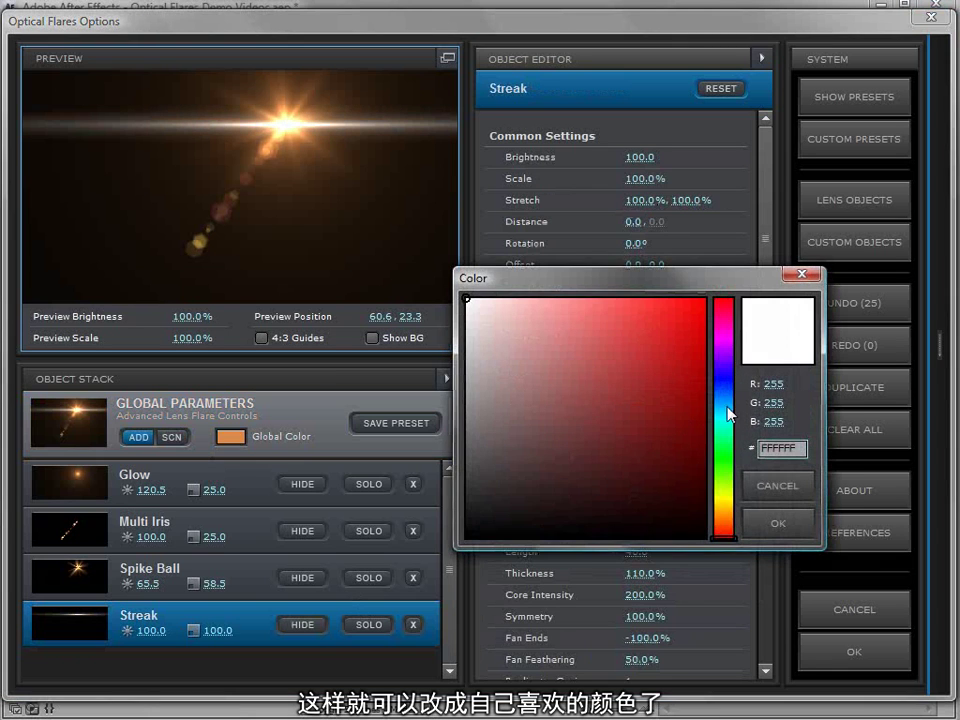
{"action": "left_click", "coordinate": [724, 400]}
{"action": "left_click_drag", "start_coordinate": [662, 312], "coordinate": [678, 353]}
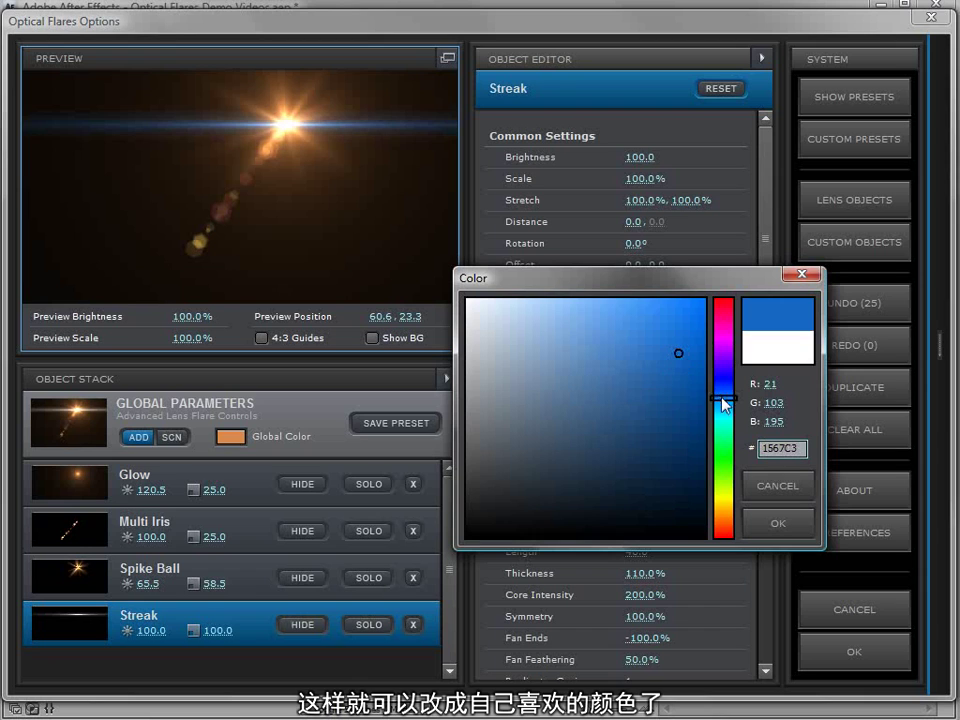
{"action": "left_click_drag", "start_coordinate": [724, 404], "coordinate": [728, 401]}
{"action": "left_click", "coordinate": [772, 523]}
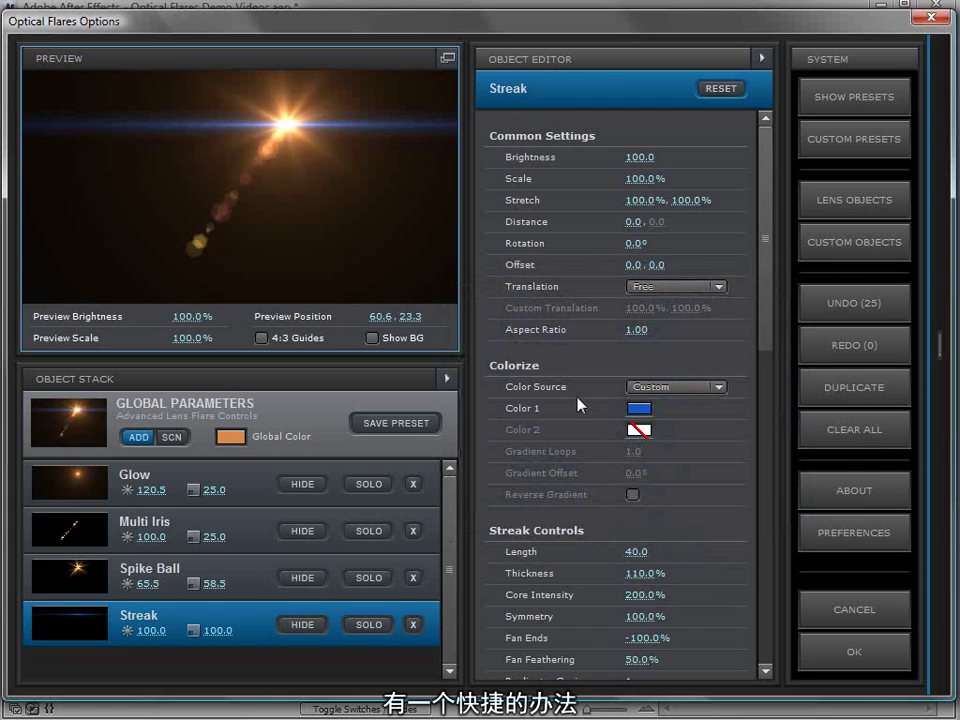
- Revisit the Streak's colour source and Color 1, discarding a deeper blue to keep 0E55CB
{"action": "left_click", "coordinate": [668, 389]}
{"action": "left_click", "coordinate": [673, 393]}
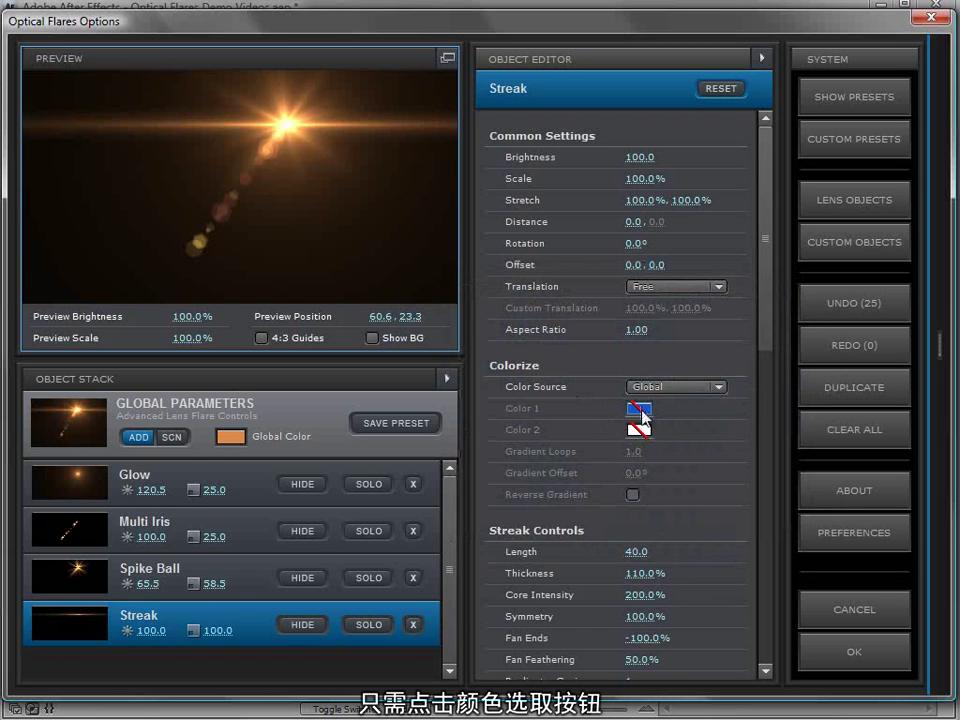
{"action": "left_click", "coordinate": [638, 410]}
{"action": "left_click_drag", "start_coordinate": [655, 291], "coordinate": [460, 447]}
{"action": "left_click_drag", "start_coordinate": [502, 515], "coordinate": [499, 511]}
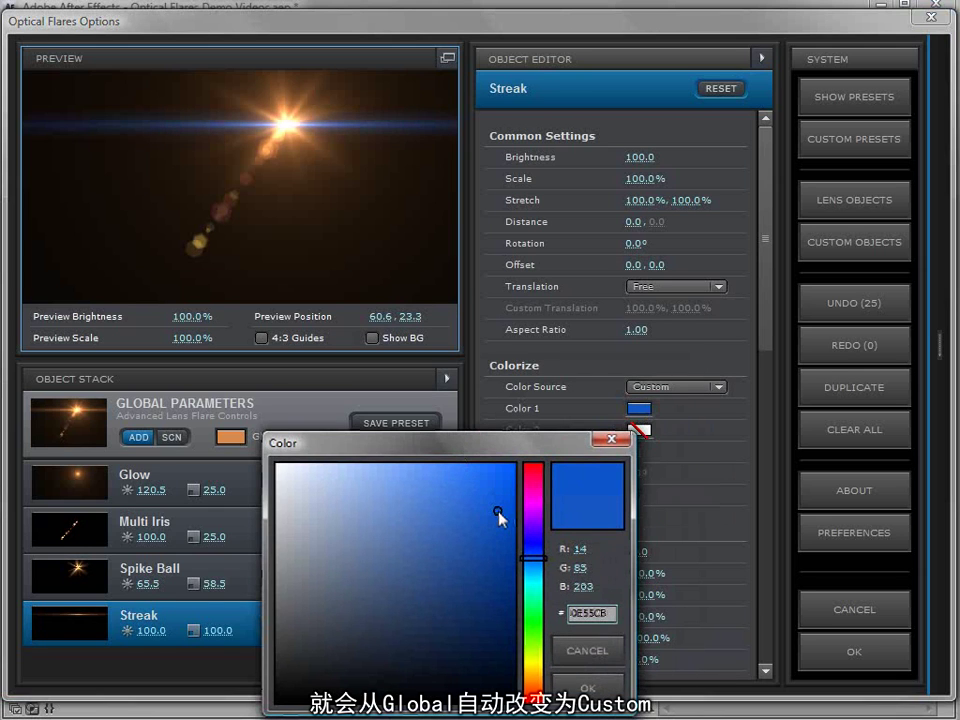
{"action": "left_click", "coordinate": [586, 660]}
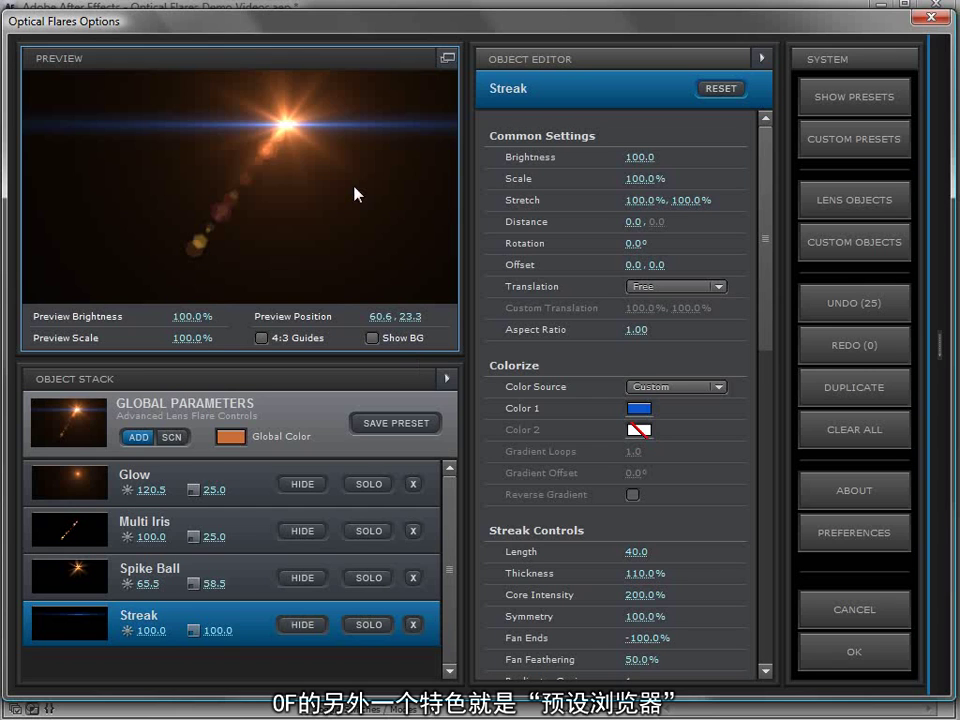
- Switch between the Preset Browser and Add Lens Objects, then list the Custom lens objects
{"action": "left_click", "coordinate": [826, 104]}
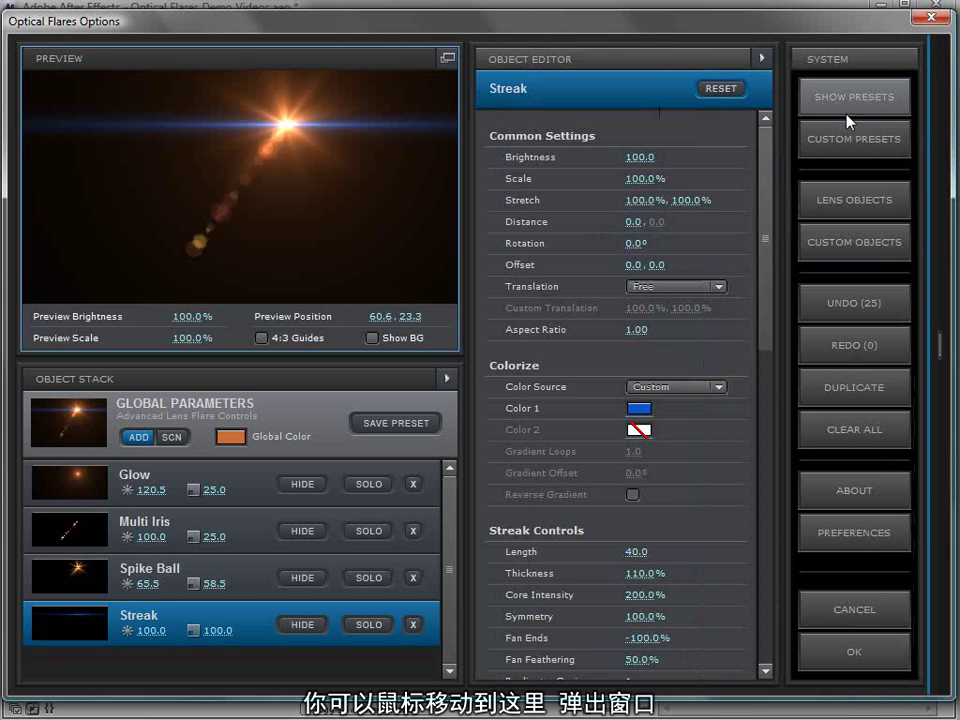
{"action": "left_click", "coordinate": [849, 122]}
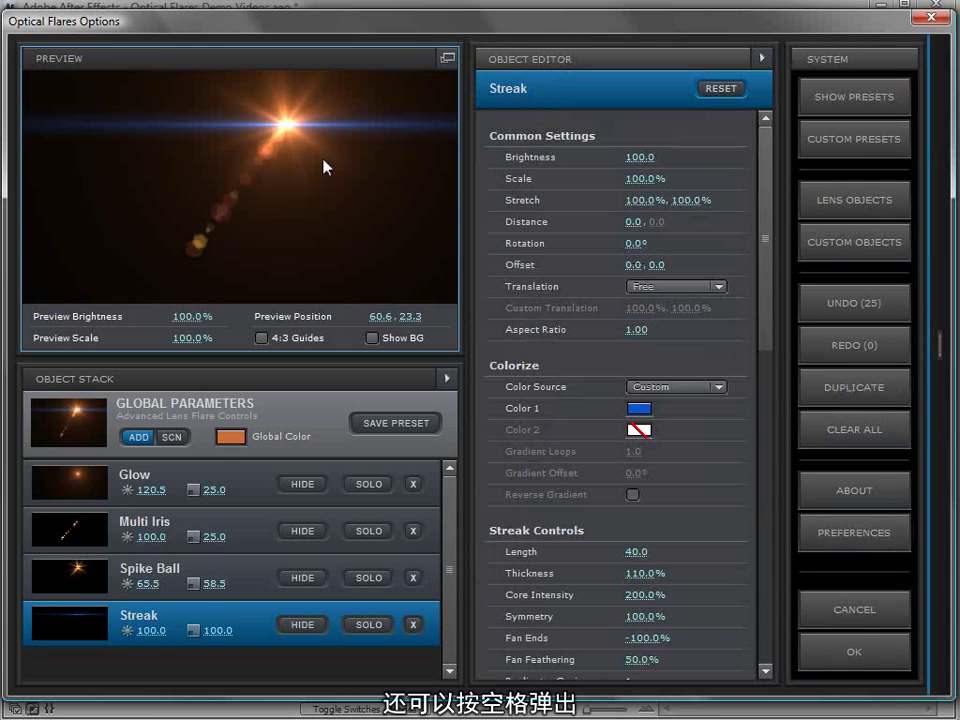
{"action": "key", "text": "space"}
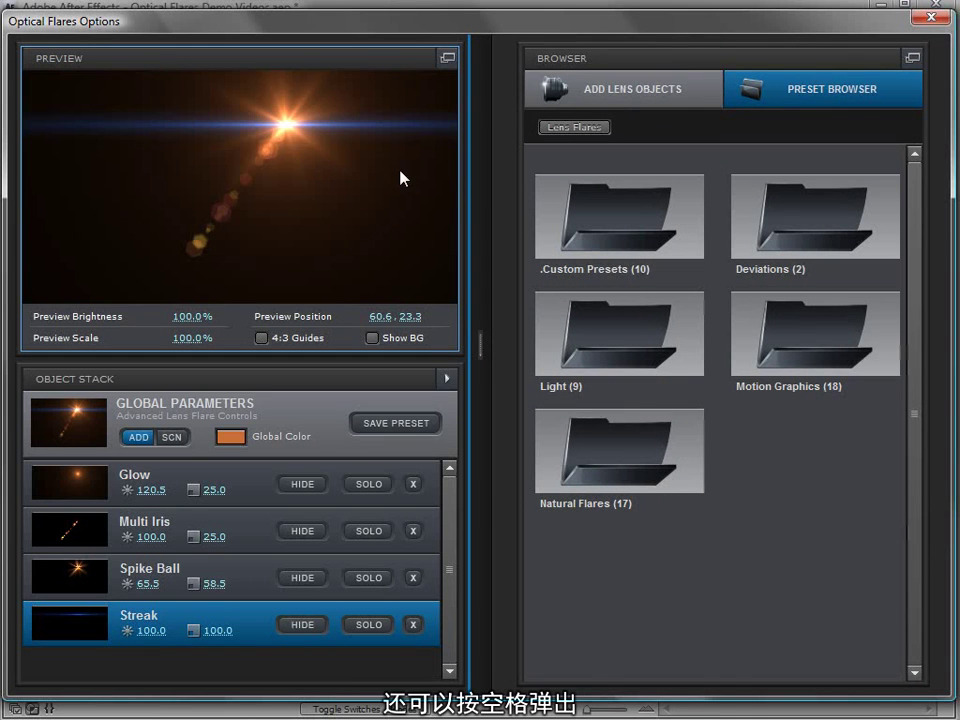
{"action": "left_click", "coordinate": [661, 98]}
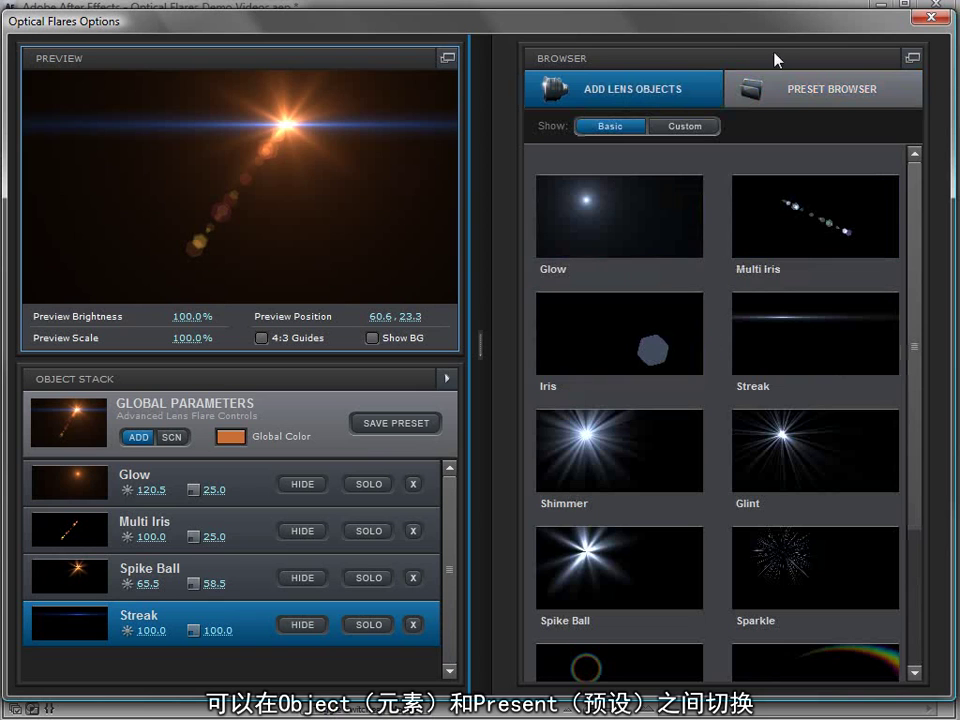
{"action": "left_click", "coordinate": [840, 90]}
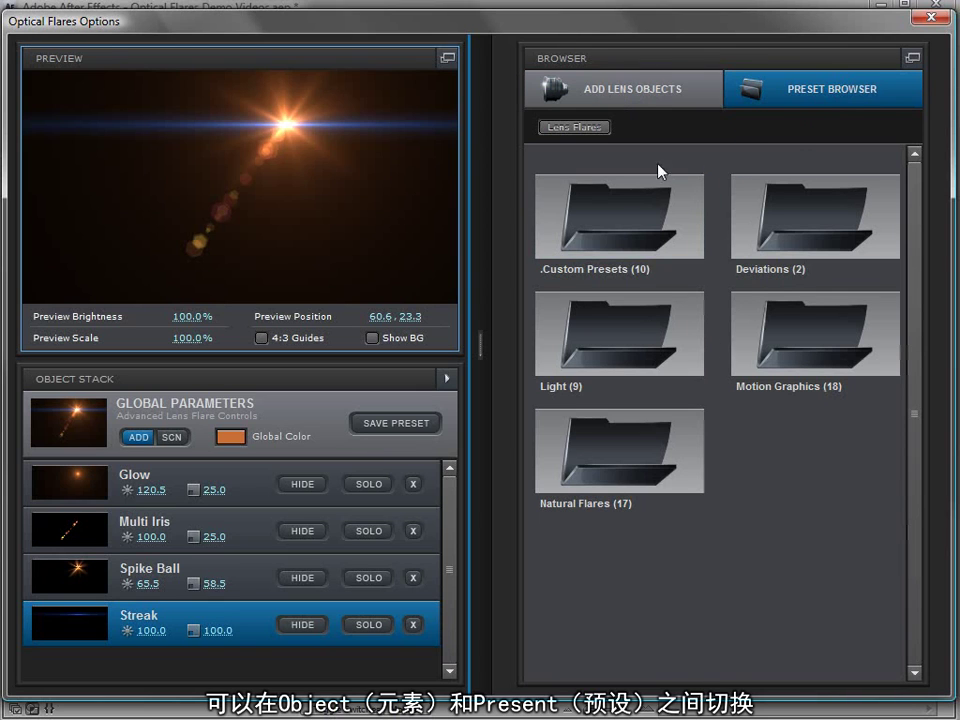
{"action": "left_click", "coordinate": [658, 92]}
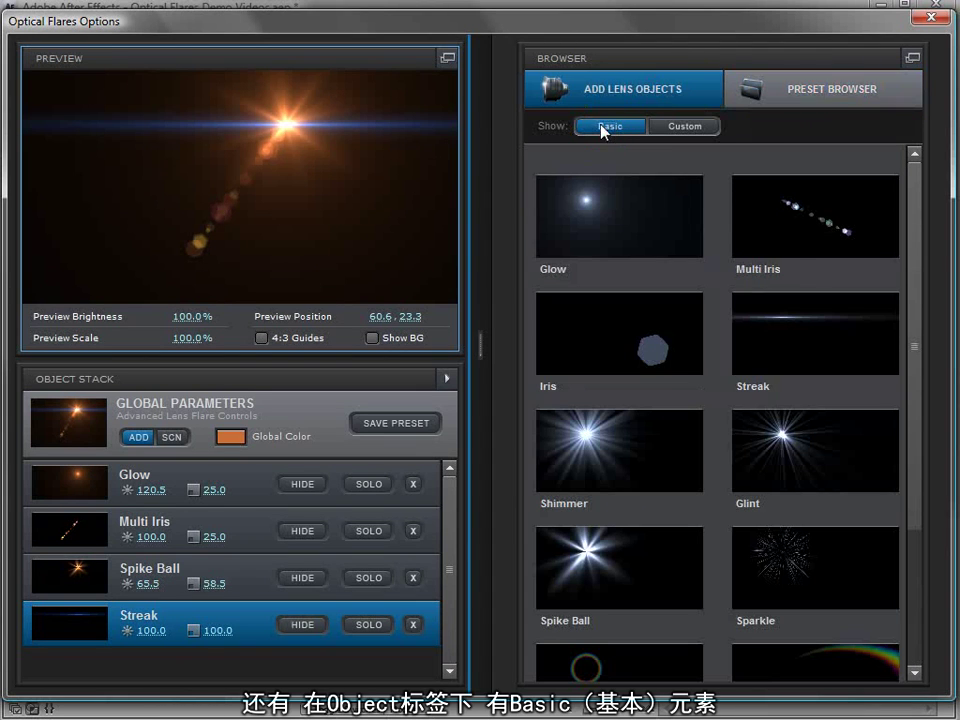
{"action": "left_click", "coordinate": [686, 127]}
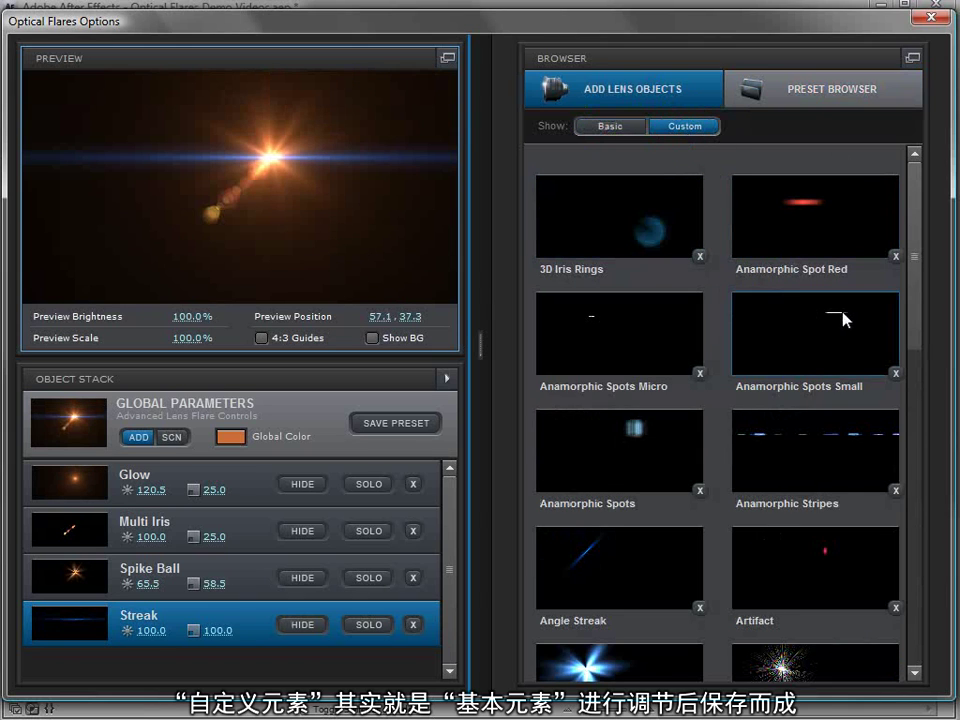
{"action": "left_click_drag", "start_coordinate": [916, 311], "coordinate": [924, 441]}
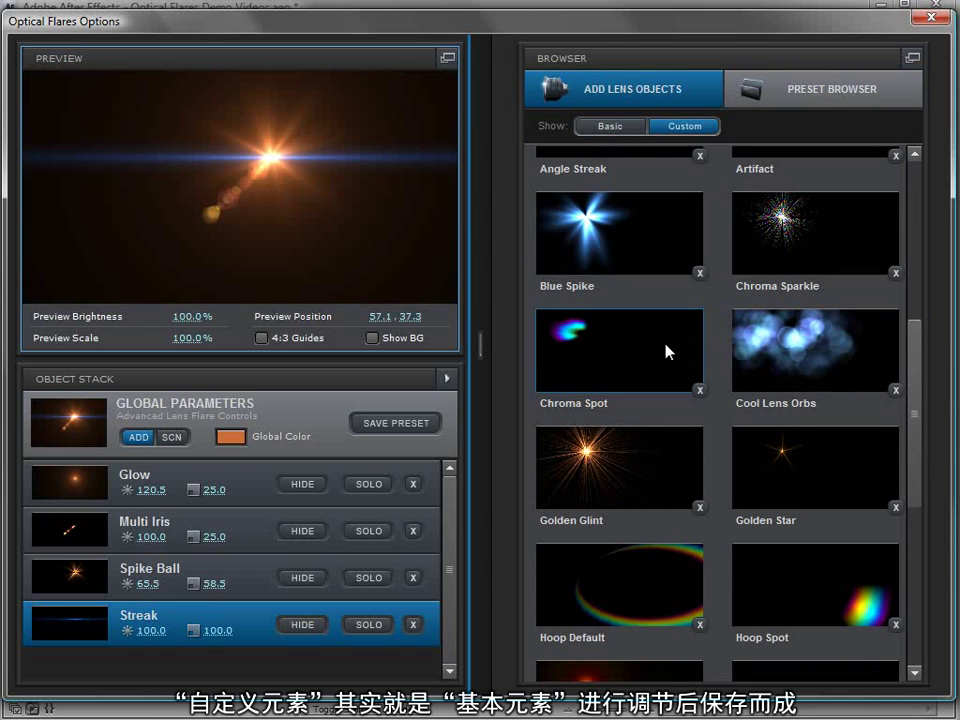
- Add the Golden Glint element and shift the flare lower right in the preview
{"action": "left_click", "coordinate": [605, 450]}
{"action": "left_click", "coordinate": [447, 378]}
{"action": "left_click_drag", "start_coordinate": [274, 163], "coordinate": [320, 180]}
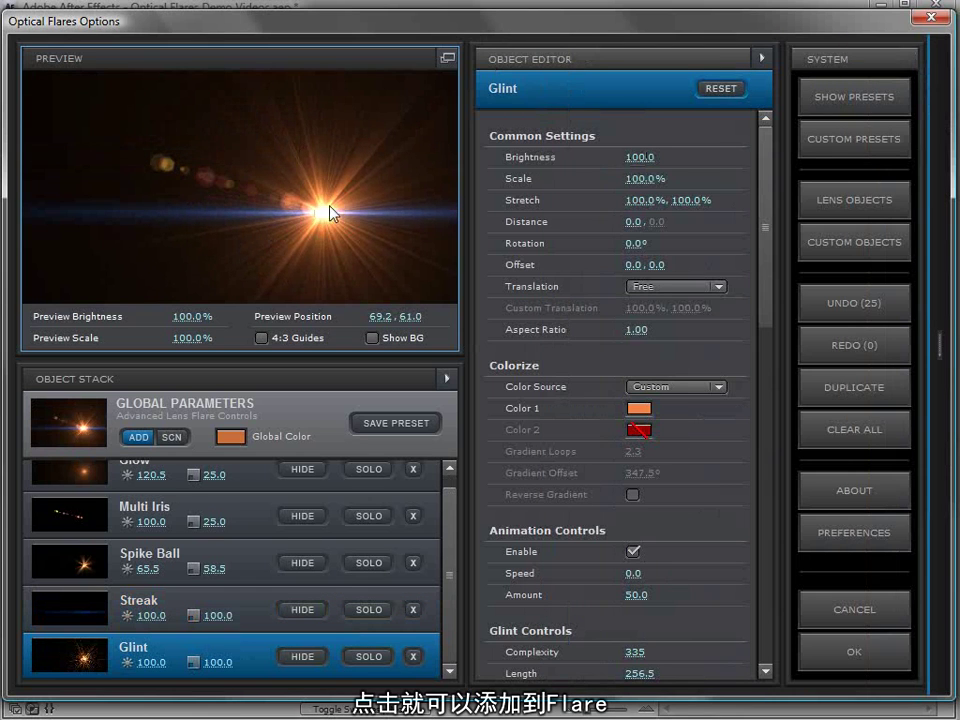
- Solo the Spike Ball and set its Complexity to 29 and Length to 149
{"action": "scroll", "coordinate": [450, 604], "scroll_direction": "up", "scroll_amount": 1}
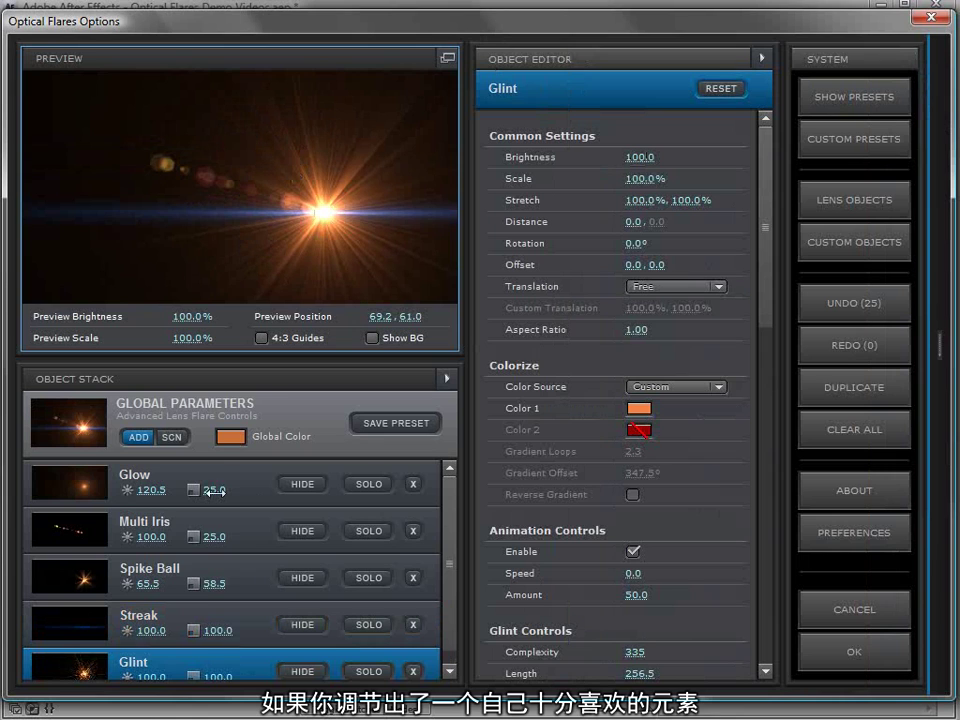
{"action": "left_click", "coordinate": [142, 573]}
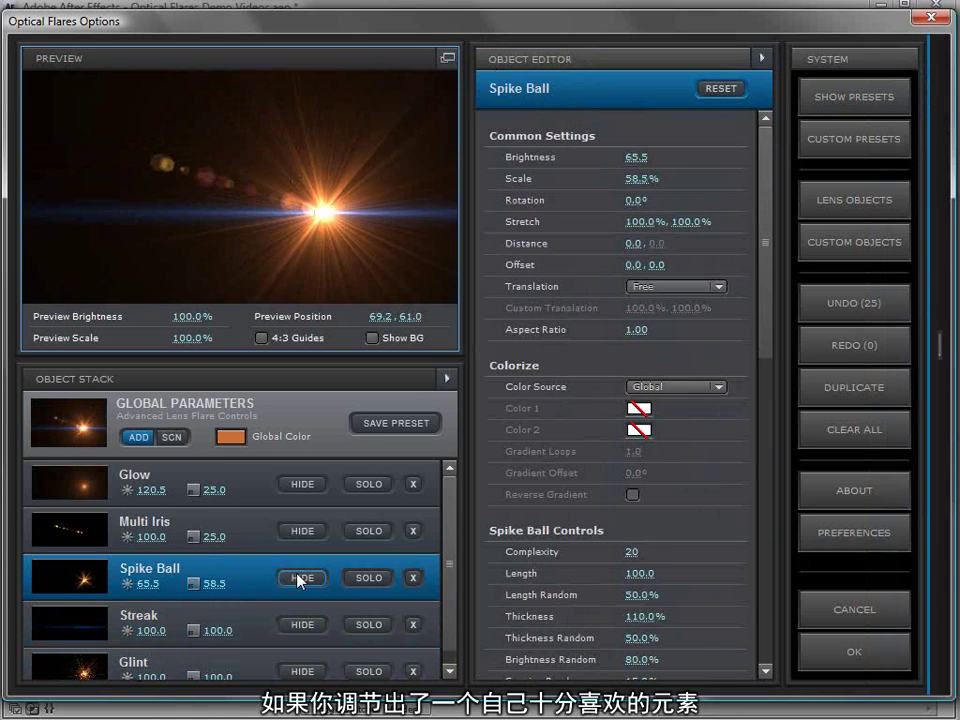
{"action": "left_click", "coordinate": [369, 578]}
{"action": "left_click", "coordinate": [272, 154]}
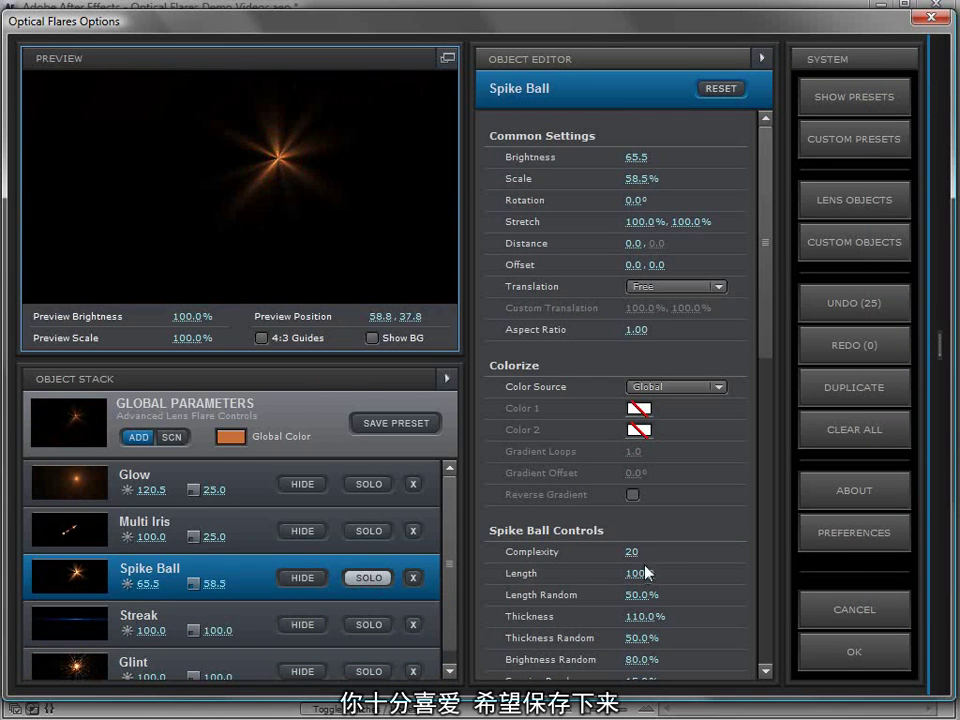
{"action": "left_click_drag", "start_coordinate": [640, 552], "coordinate": [728, 224]}
{"action": "scroll", "coordinate": [761, 261], "scroll_direction": "down", "scroll_amount": 4}
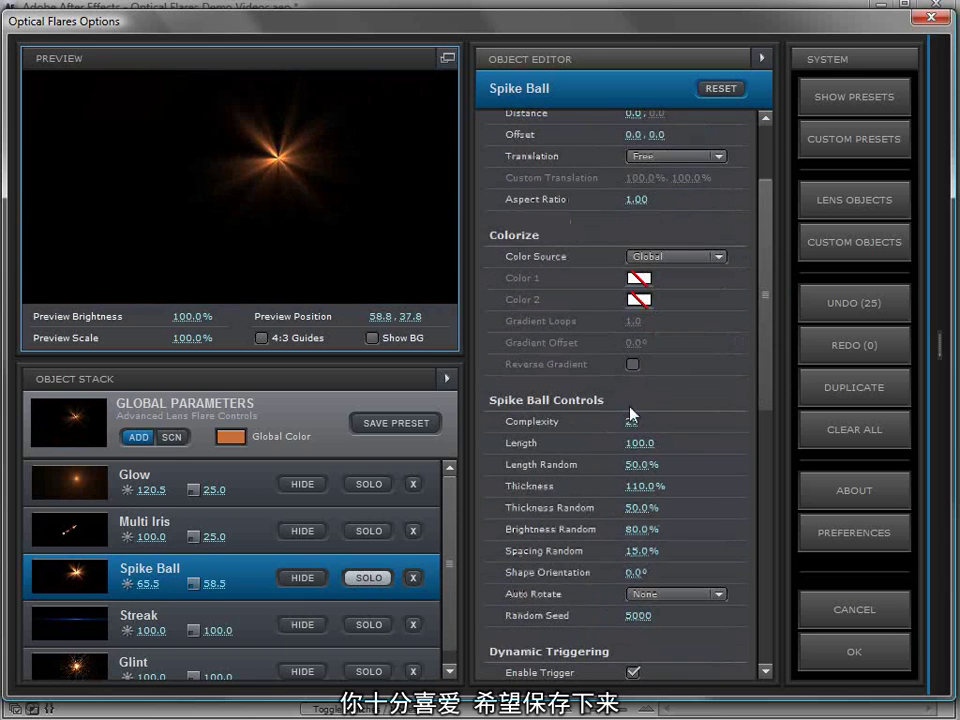
{"action": "left_click_drag", "start_coordinate": [640, 443], "coordinate": [432, 300]}
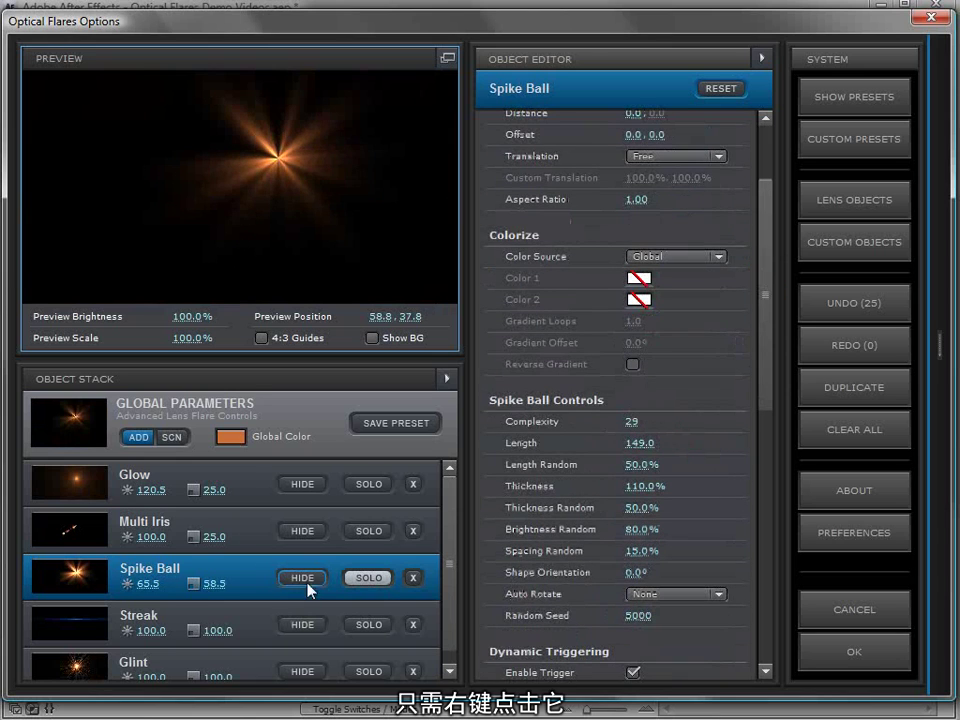
- Save the Spike Ball as a custom object and move the flare lower left
{"action": "right_click", "coordinate": [236, 568]}
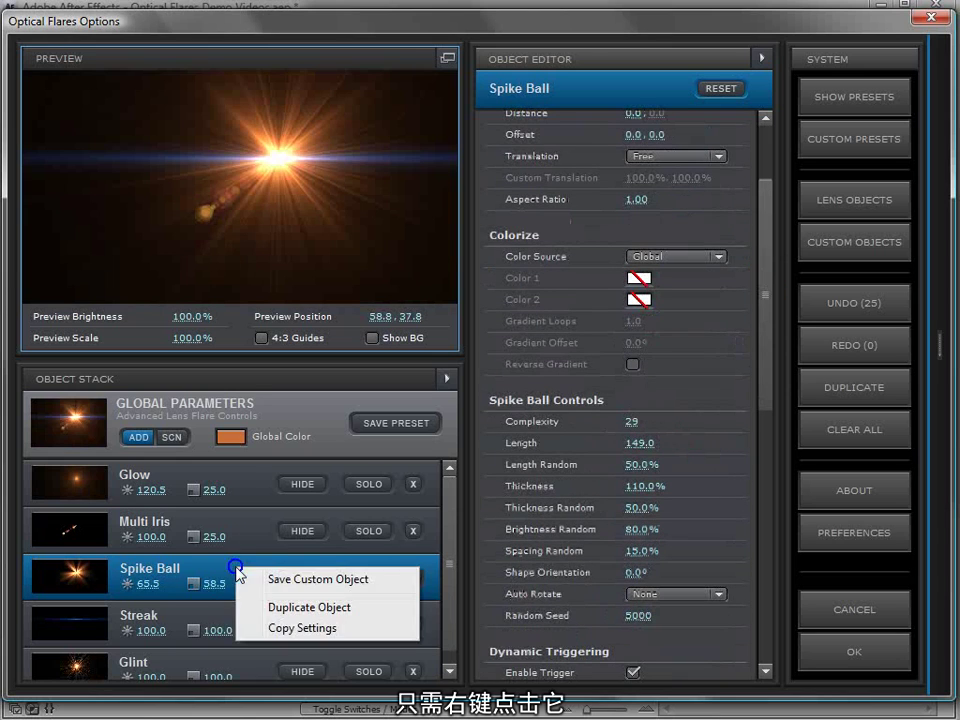
{"action": "left_click", "coordinate": [317, 579]}
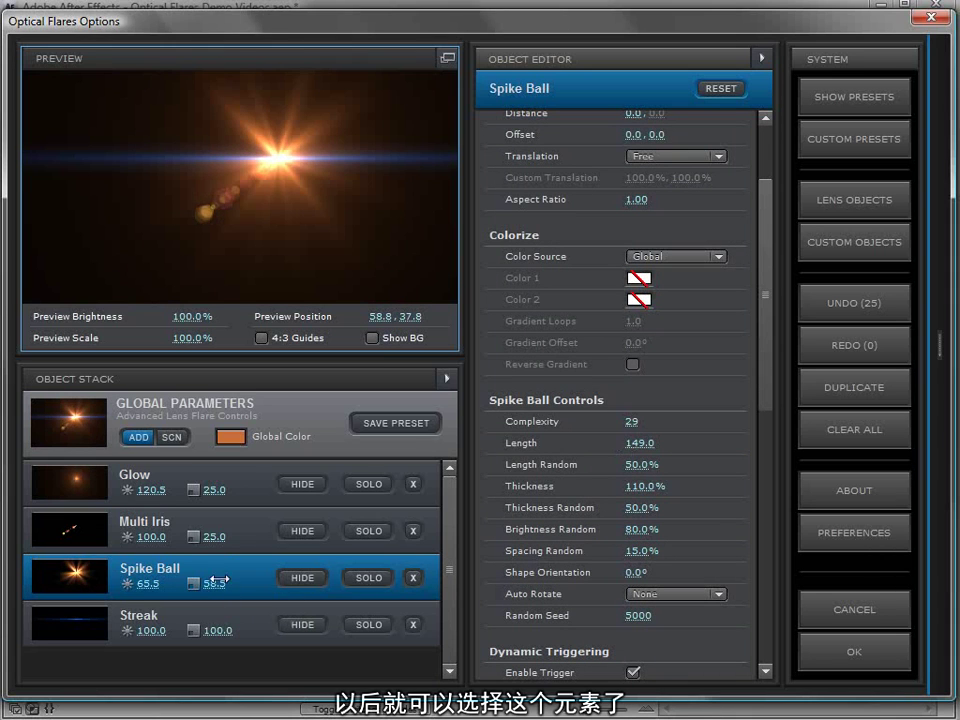
{"action": "left_click_drag", "start_coordinate": [275, 157], "coordinate": [144, 244]}
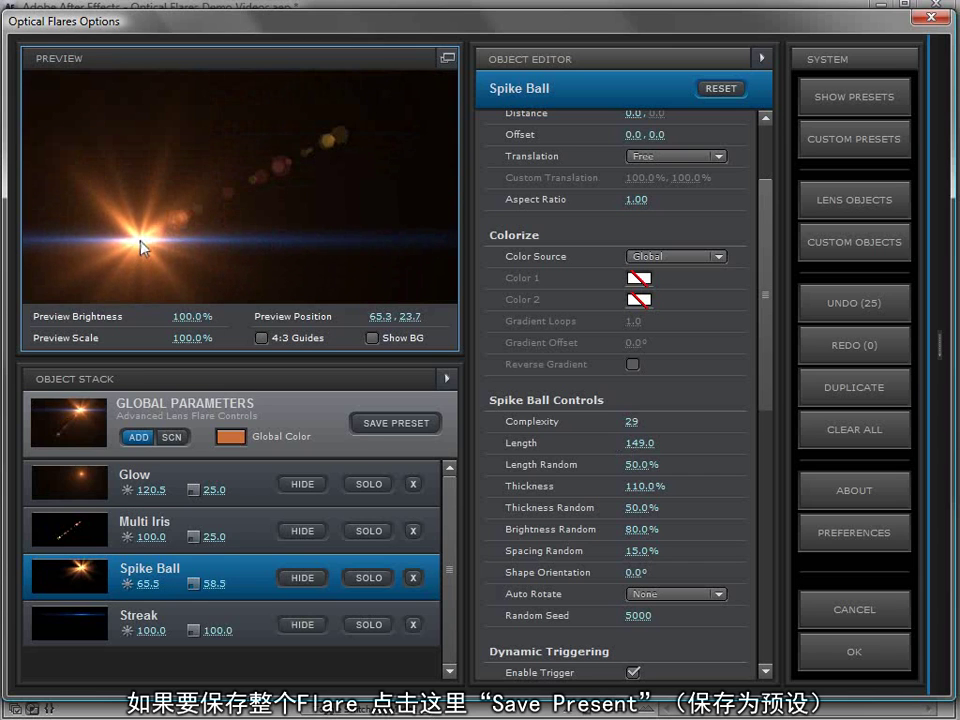
- Save the whole flare as the preset 'Cool Flare' in the .Custom Presets folder
{"action": "left_click", "coordinate": [394, 430]}
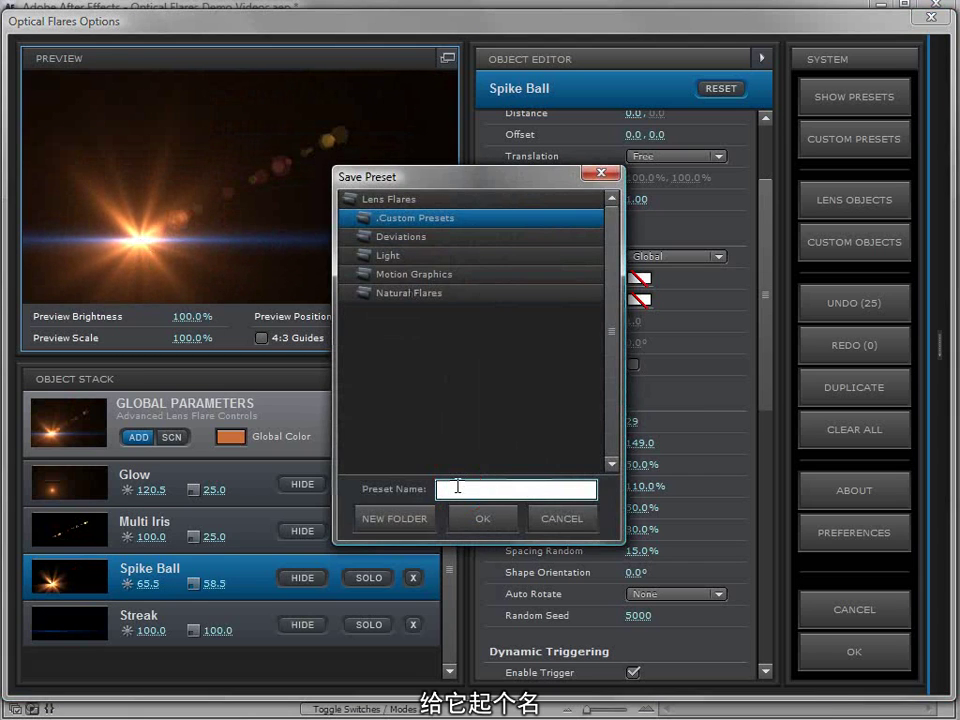
{"action": "type", "text": "Cool Flare"}
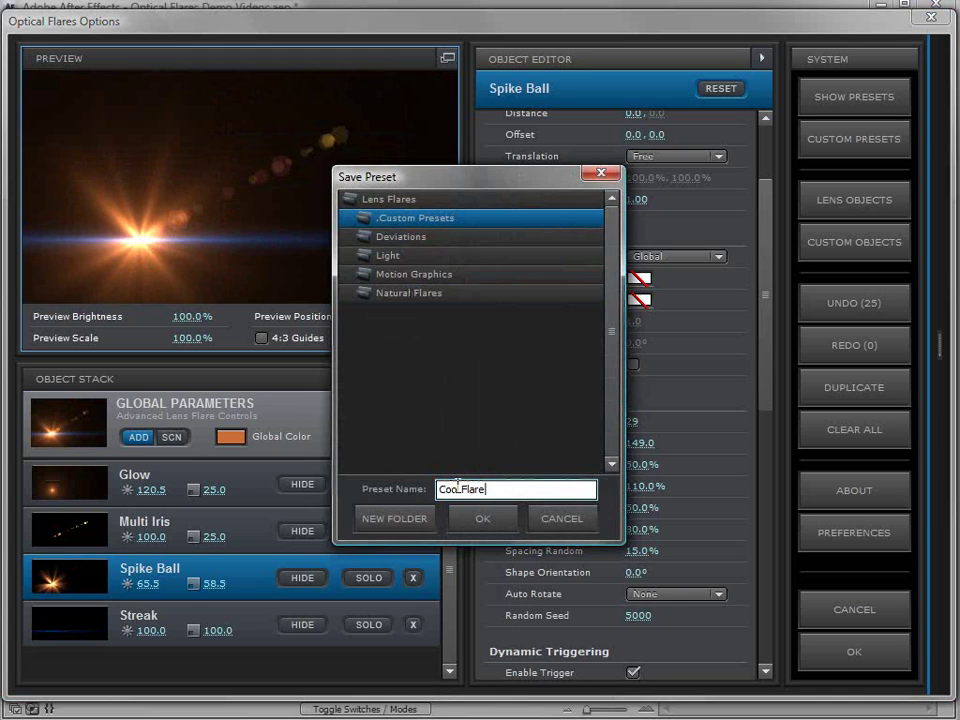
{"action": "left_click", "coordinate": [400, 236]}
{"action": "left_click", "coordinate": [400, 255]}
{"action": "left_click", "coordinate": [400, 274]}
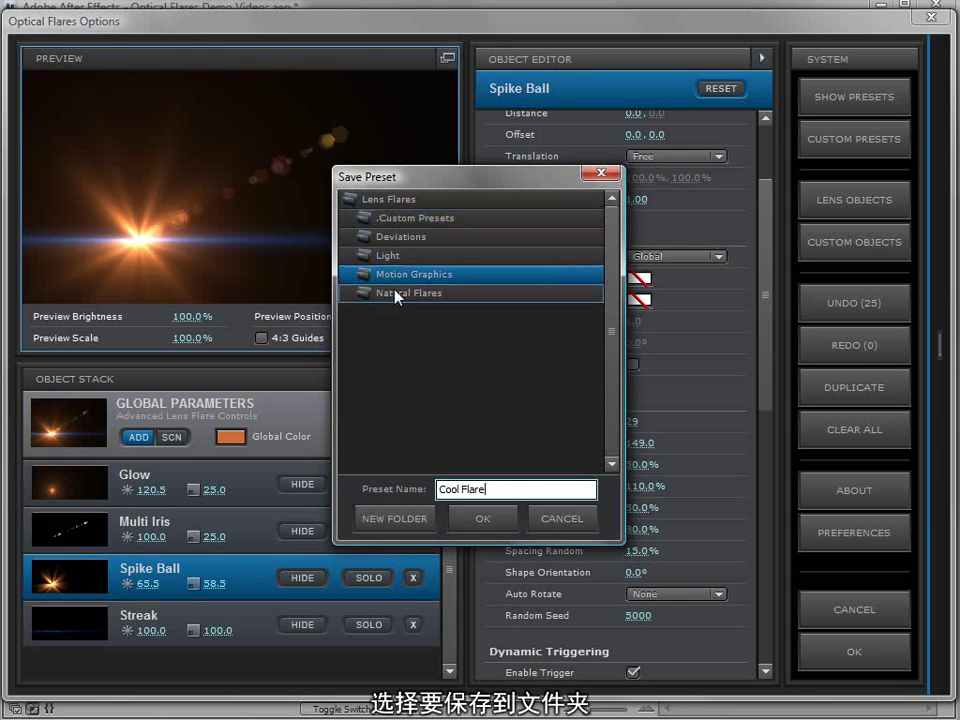
{"action": "left_click", "coordinate": [397, 294]}
{"action": "left_click", "coordinate": [390, 218]}
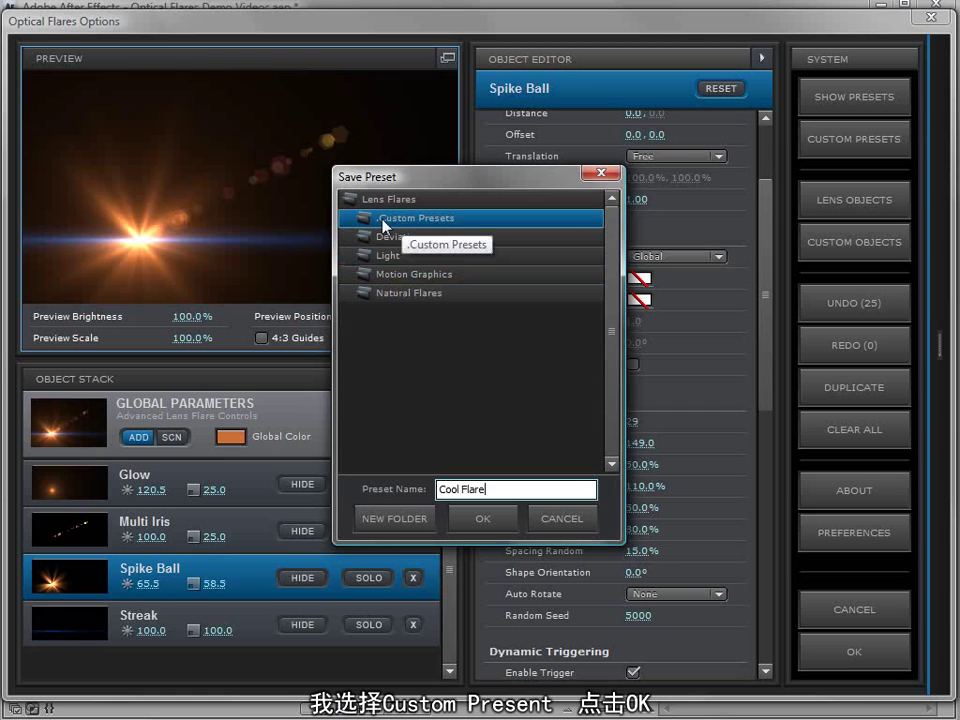
{"action": "left_click", "coordinate": [474, 526]}
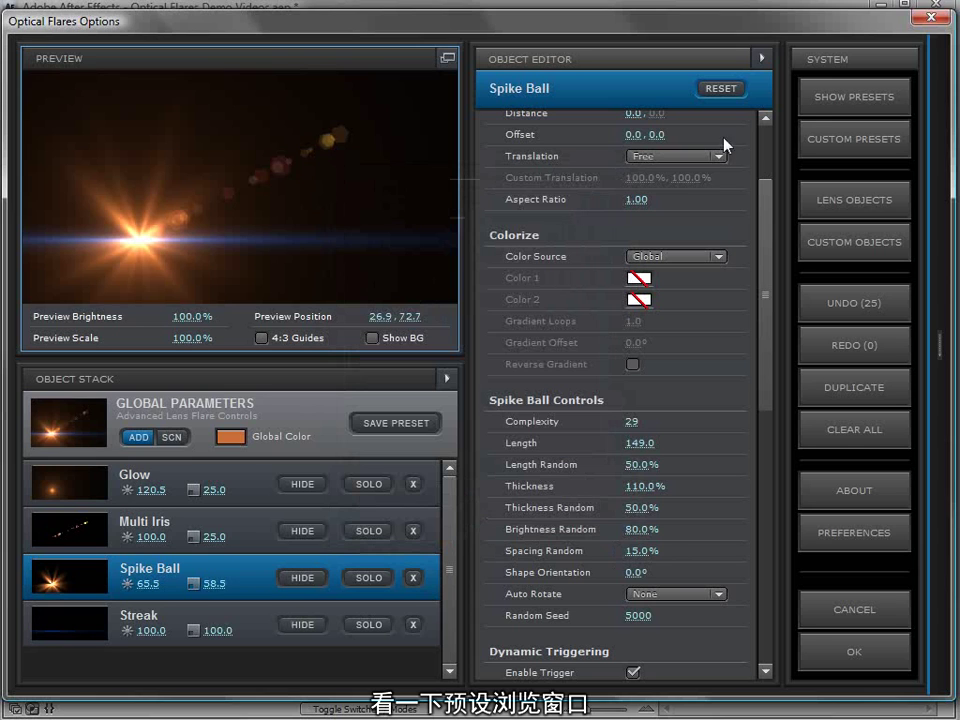
- Open the Natural Flares preset folder and load the Bay preset
{"action": "left_click", "coordinate": [833, 98]}
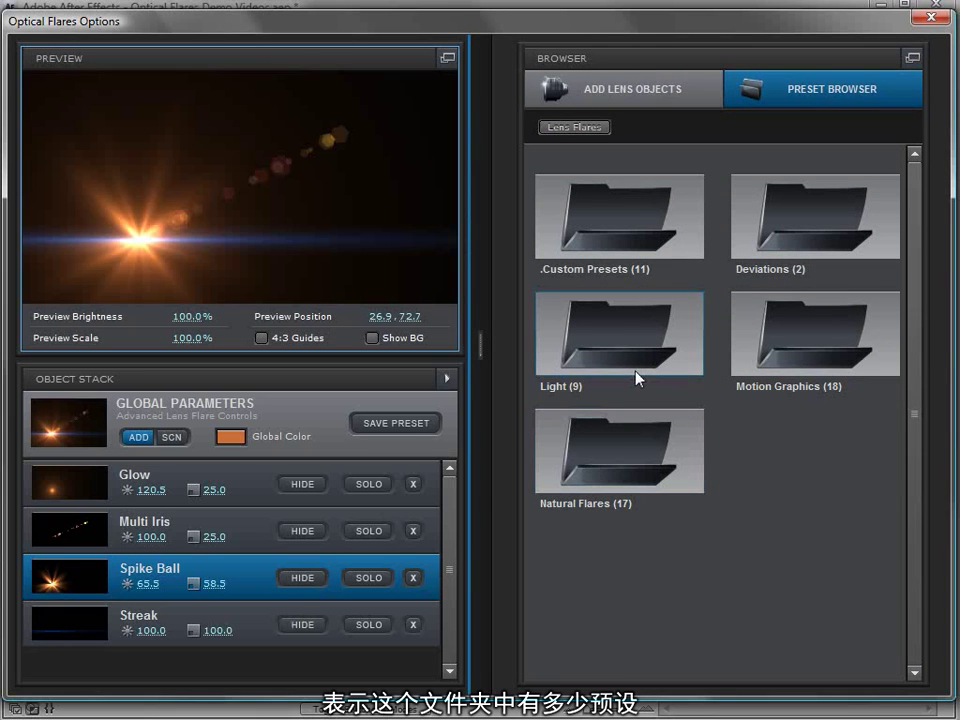
{"action": "left_click", "coordinate": [630, 458]}
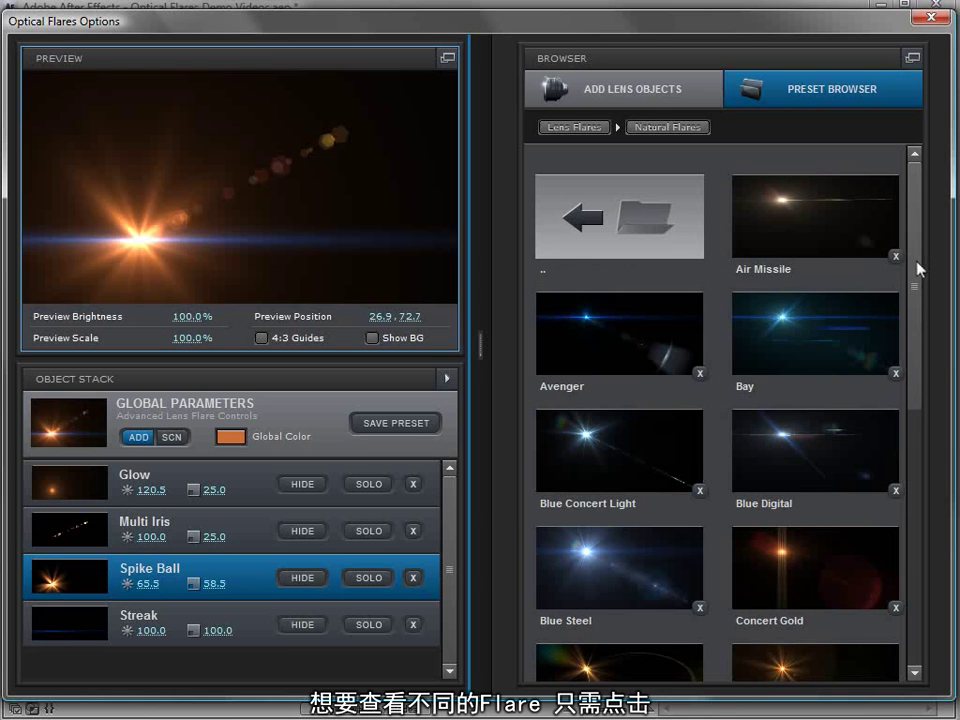
{"action": "left_click_drag", "start_coordinate": [917, 268], "coordinate": [922, 315]}
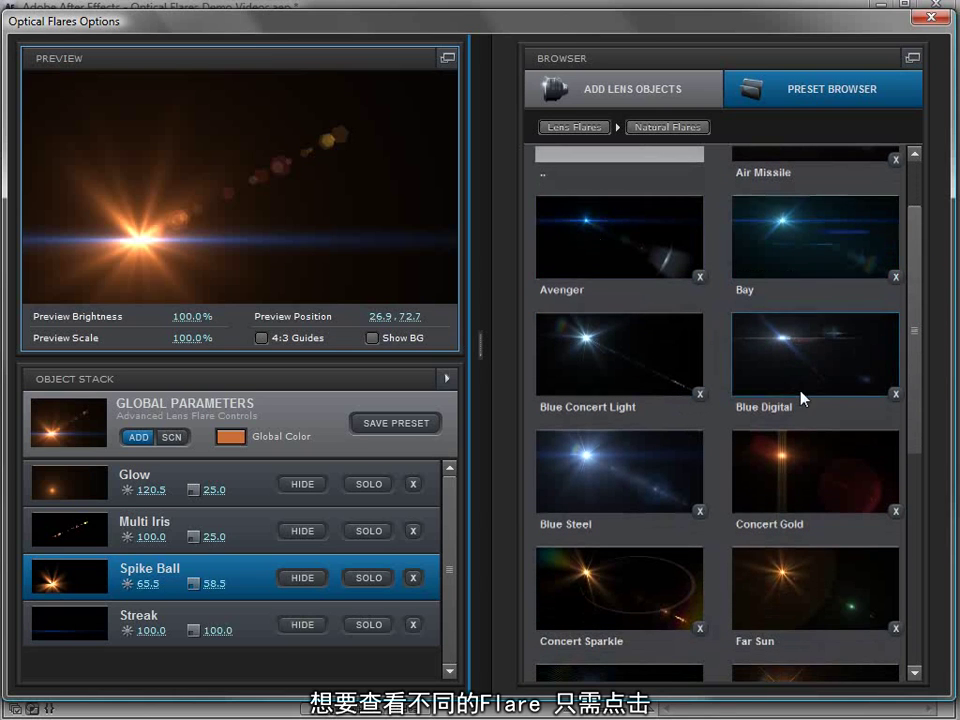
{"action": "left_click_drag", "start_coordinate": [912, 438], "coordinate": [925, 378]}
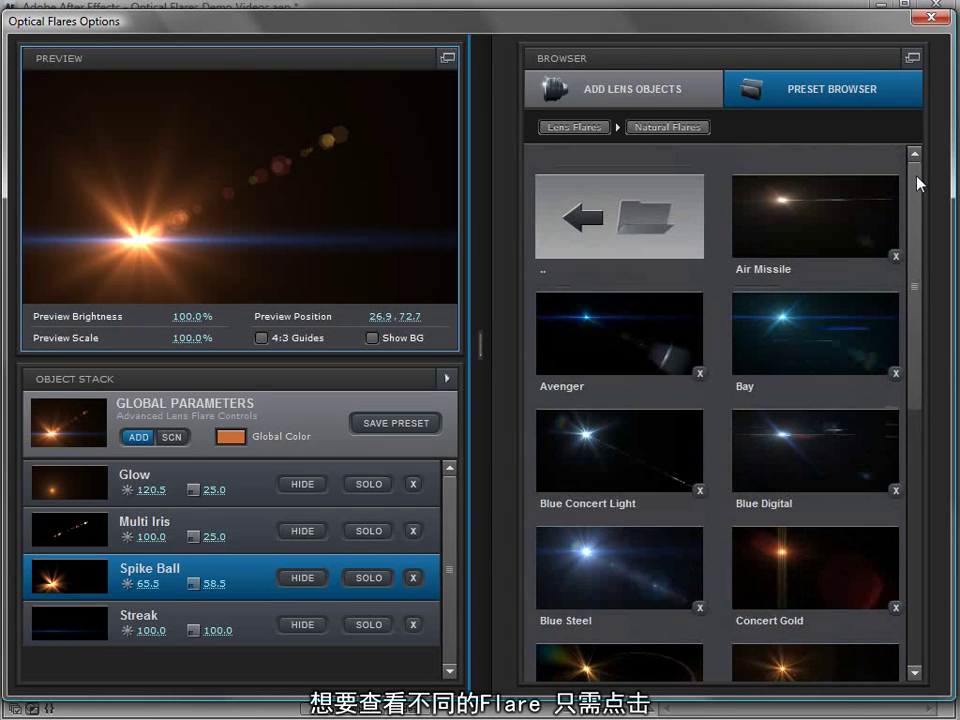
{"action": "left_click", "coordinate": [770, 328]}
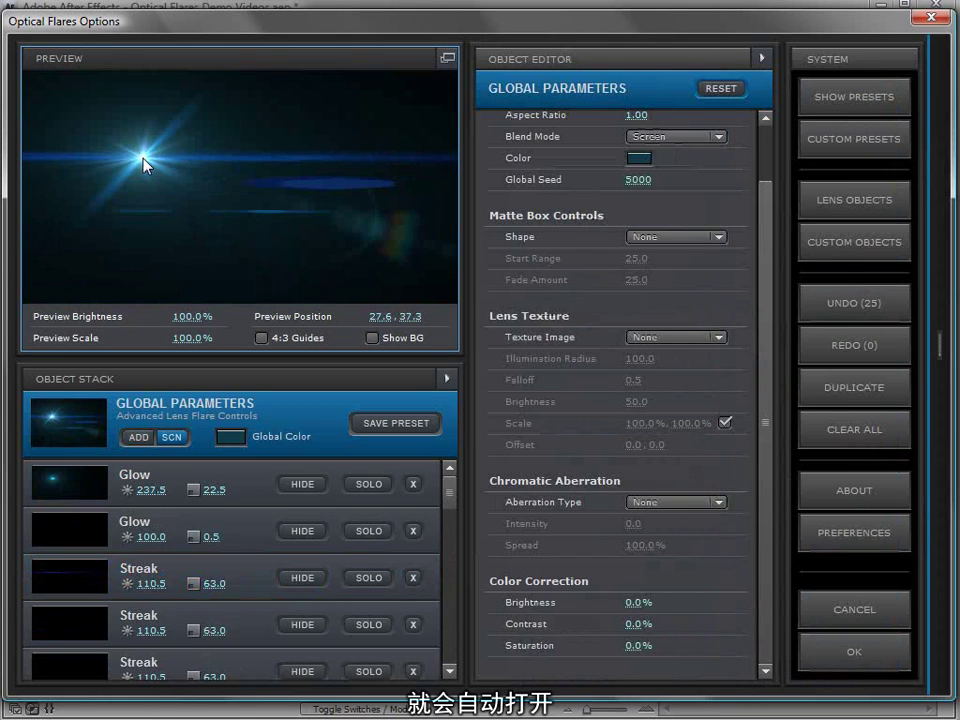
{"action": "key", "text": "space"}
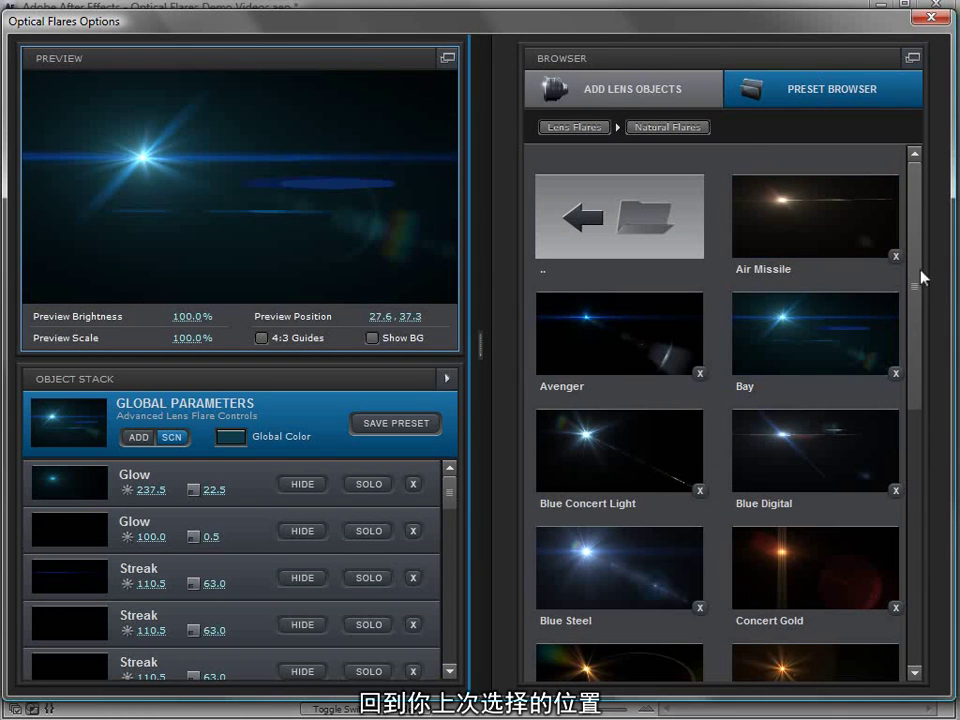
- Try the Blue Steel, Far Sun, orange star, Blue Concert Light and Avenger presets, then return to Lens Flares
{"action": "left_click_drag", "start_coordinate": [914, 274], "coordinate": [914, 347]}
{"action": "left_click", "coordinate": [597, 401]}
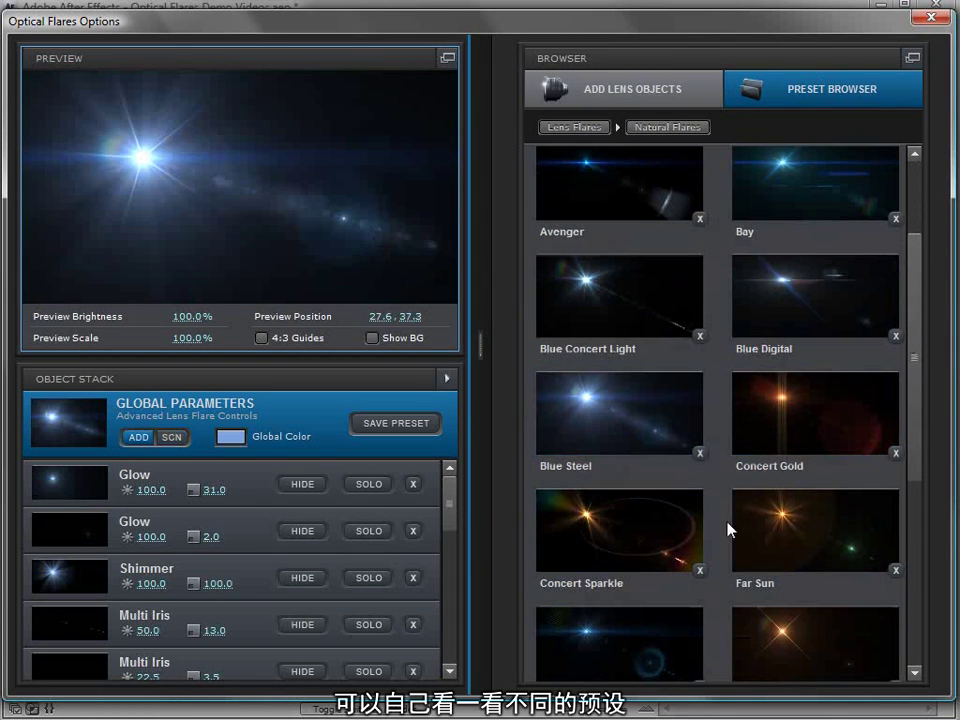
{"action": "left_click", "coordinate": [810, 568]}
{"action": "left_click", "coordinate": [801, 621]}
{"action": "left_click", "coordinate": [597, 285]}
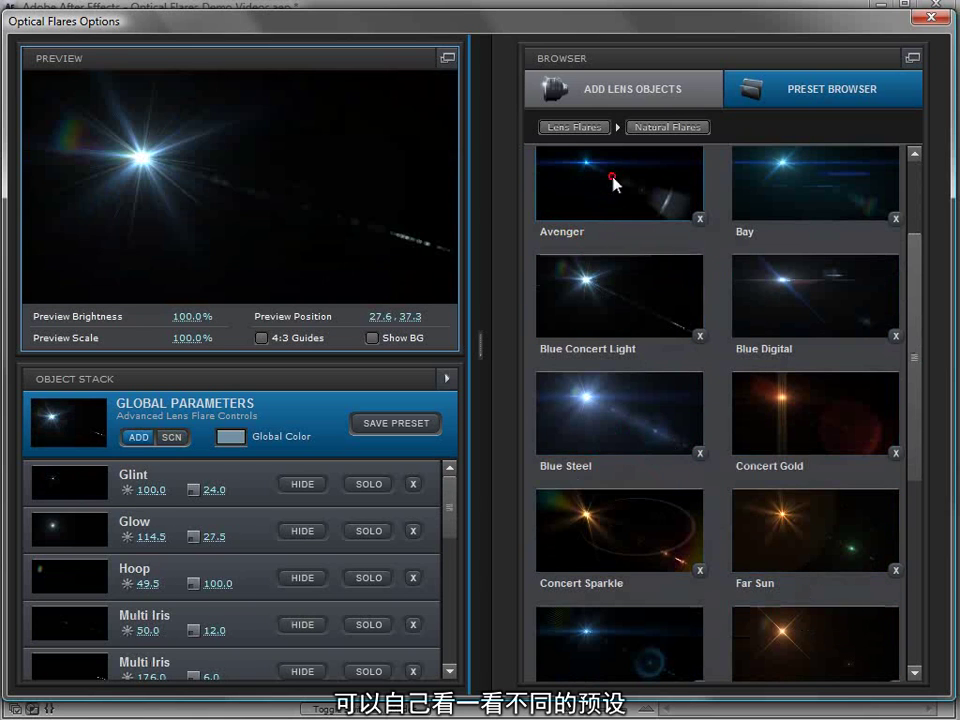
{"action": "left_click", "coordinate": [615, 184]}
{"action": "left_click_drag", "start_coordinate": [916, 299], "coordinate": [914, 172]}
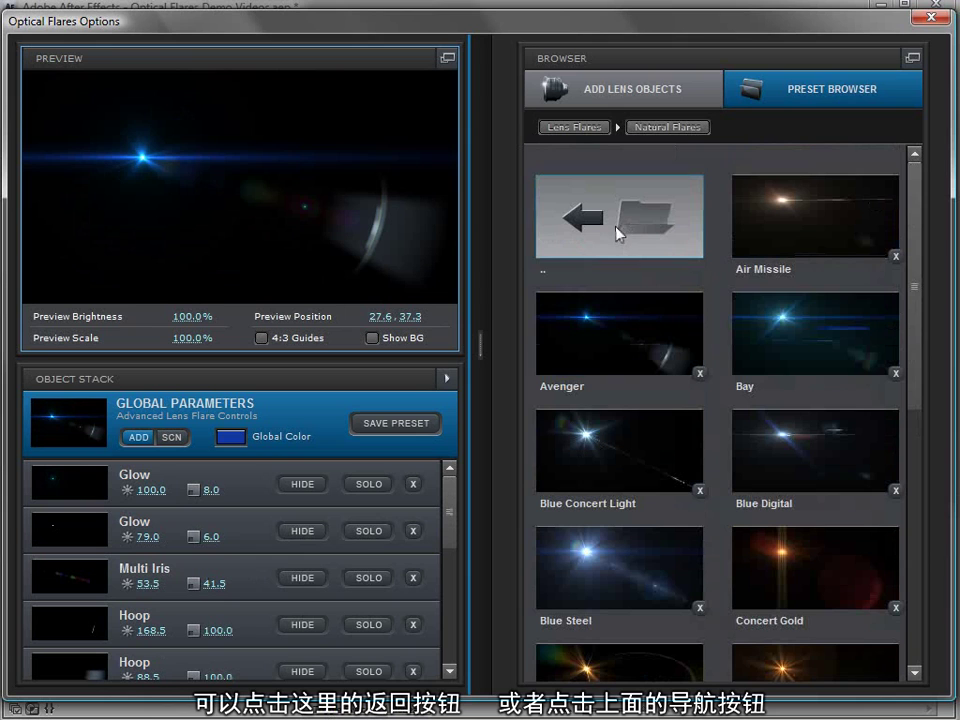
{"action": "left_click", "coordinate": [574, 128]}
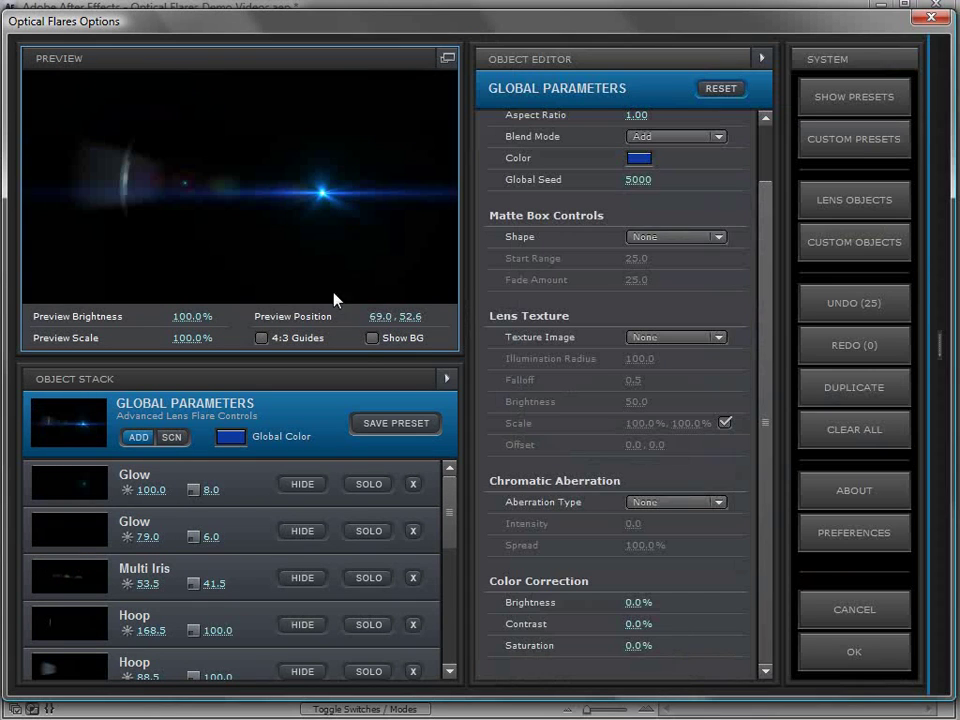
- Show the background shot, move the flare up-right, and try Air Missile, Blue Concert Light and Blue Steel
{"action": "left_click", "coordinate": [372, 338]}
{"action": "left_click_drag", "start_coordinate": [322, 193], "coordinate": [356, 156]}
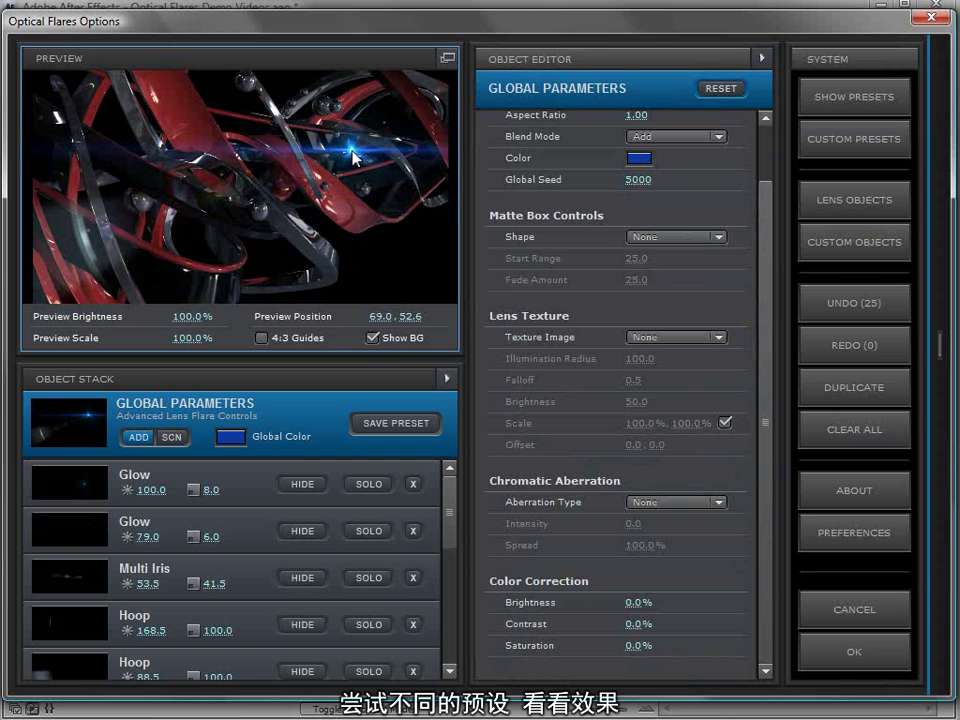
{"action": "left_click", "coordinate": [854, 97]}
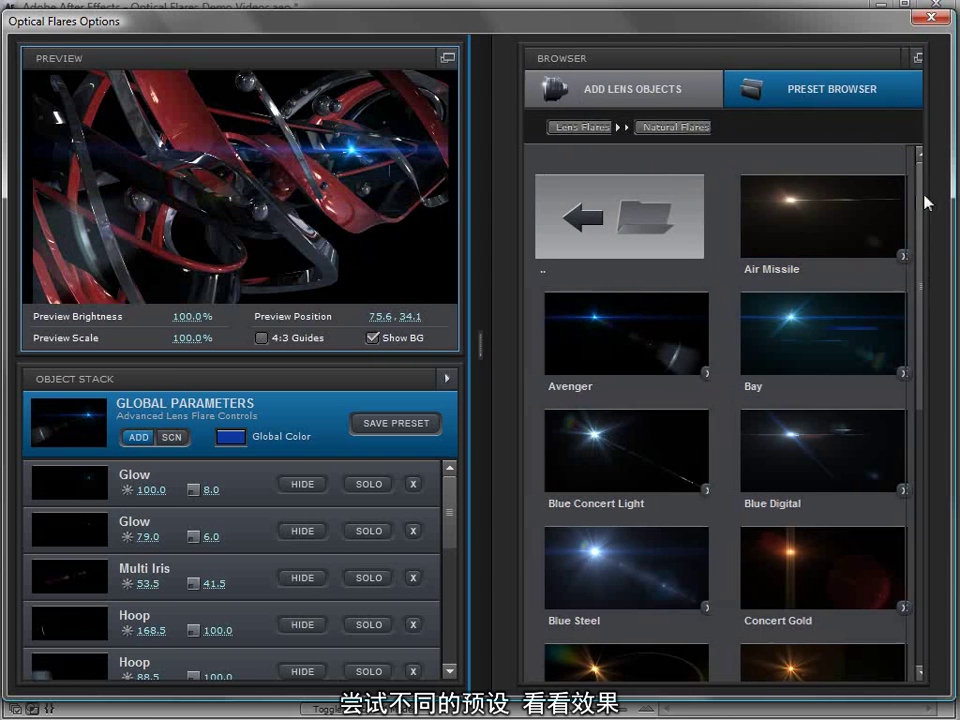
{"action": "left_click", "coordinate": [807, 246]}
{"action": "left_click", "coordinate": [697, 444]}
{"action": "left_click", "coordinate": [628, 596]}
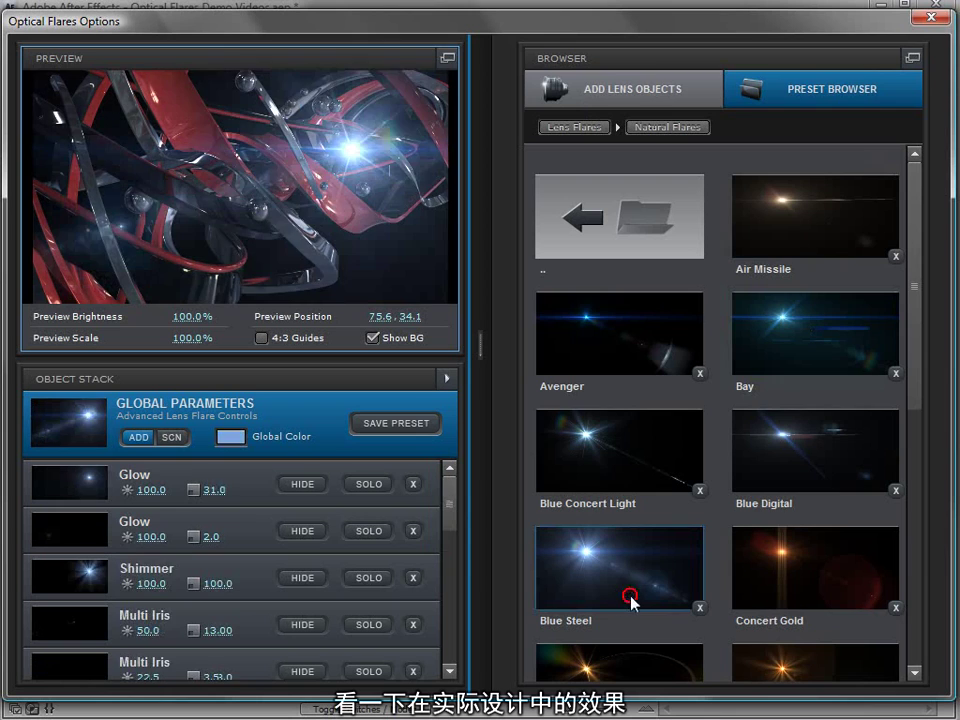
- Try Concert Gold, Concert Sparkle and Blue Steel, then load the orange star-streak preset
{"action": "left_click", "coordinate": [808, 559]}
{"action": "scroll", "coordinate": [805, 555], "scroll_direction": "down", "scroll_amount": 2}
{"action": "left_click", "coordinate": [619, 563]}
{"action": "left_click", "coordinate": [681, 454]}
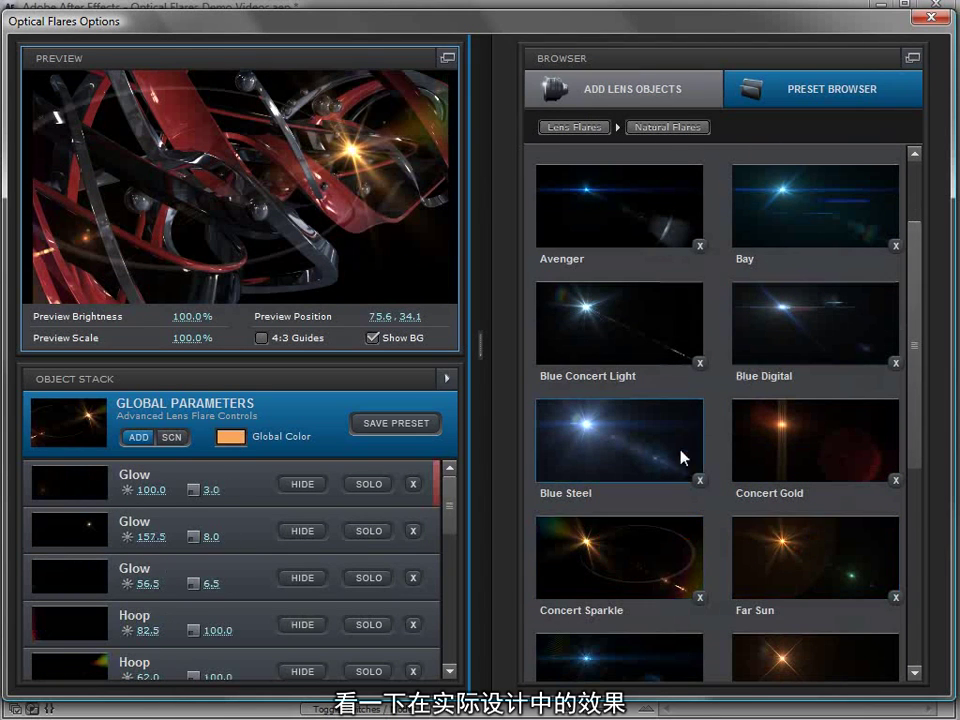
{"action": "scroll", "coordinate": [703, 525], "scroll_direction": "down", "scroll_amount": 2}
{"action": "left_click", "coordinate": [789, 553]}
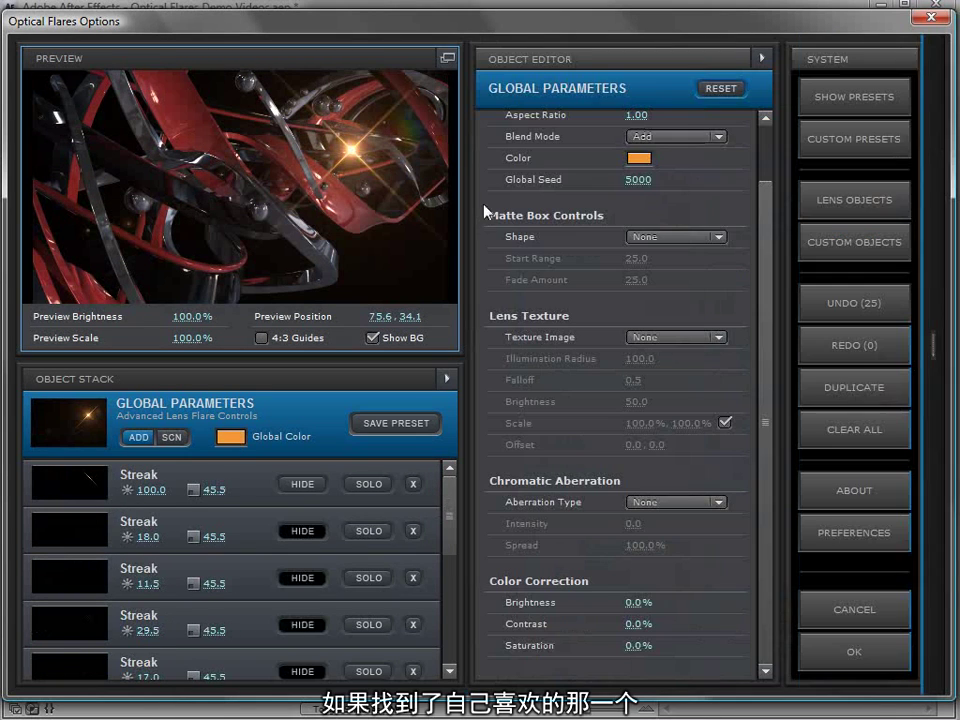
- Accept the orange flare and place it at the lower right of the shot (Position 749.3, 278.0)
{"action": "left_click", "coordinate": [856, 655]}
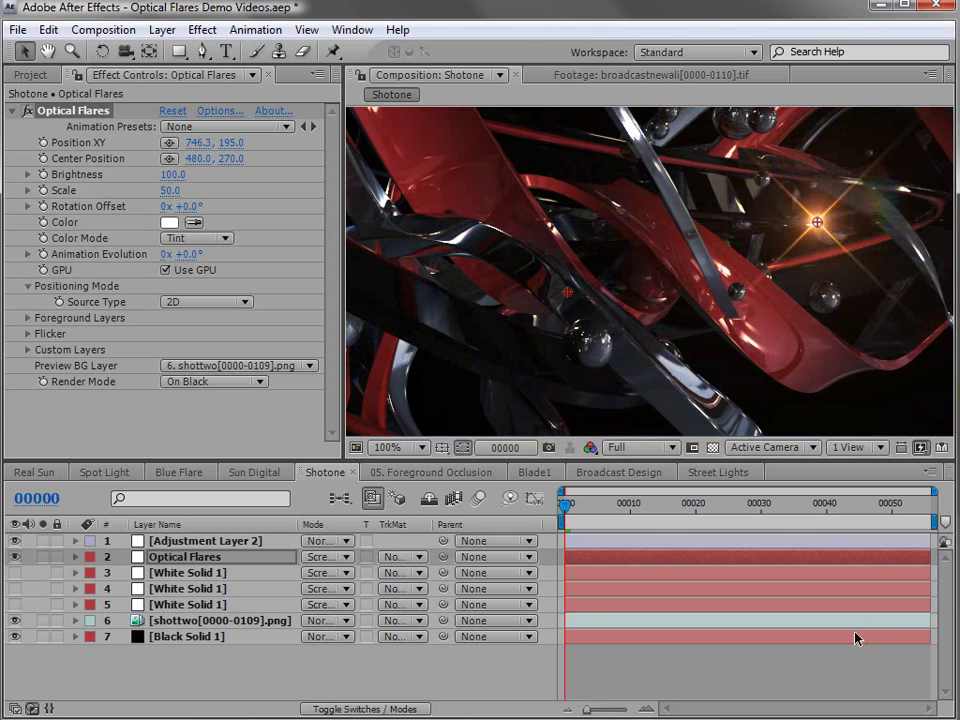
{"action": "left_click_drag", "start_coordinate": [818, 228], "coordinate": [820, 300]}
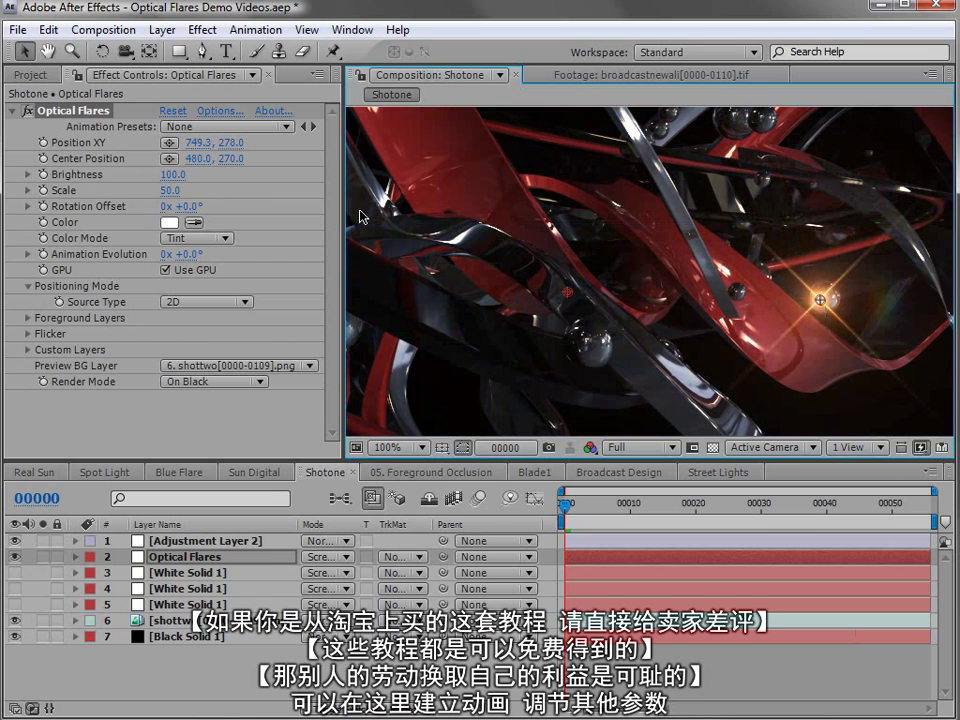